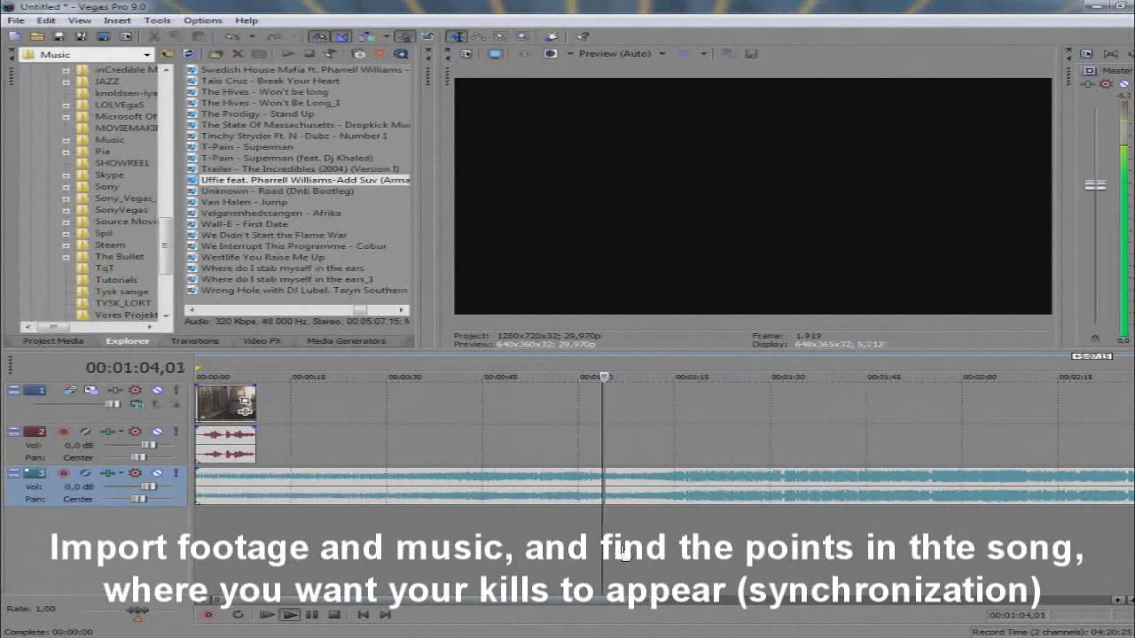
# Split the song near 1:12 and delete the part before the split
pyautogui.scroll(3, 709, 548)
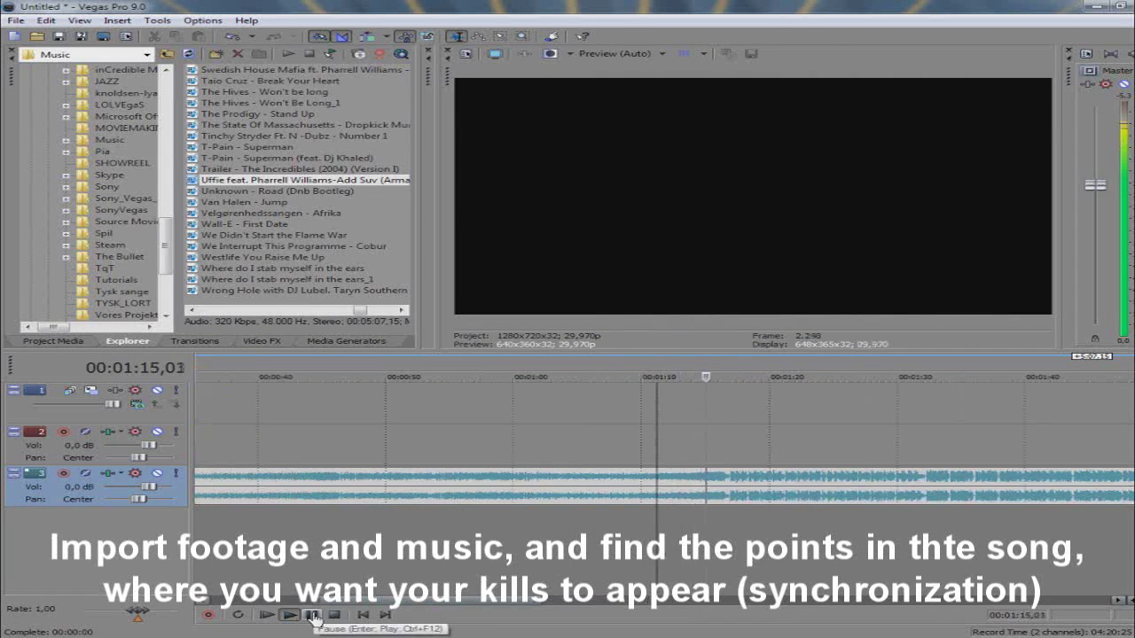
pyautogui.click(312, 618)
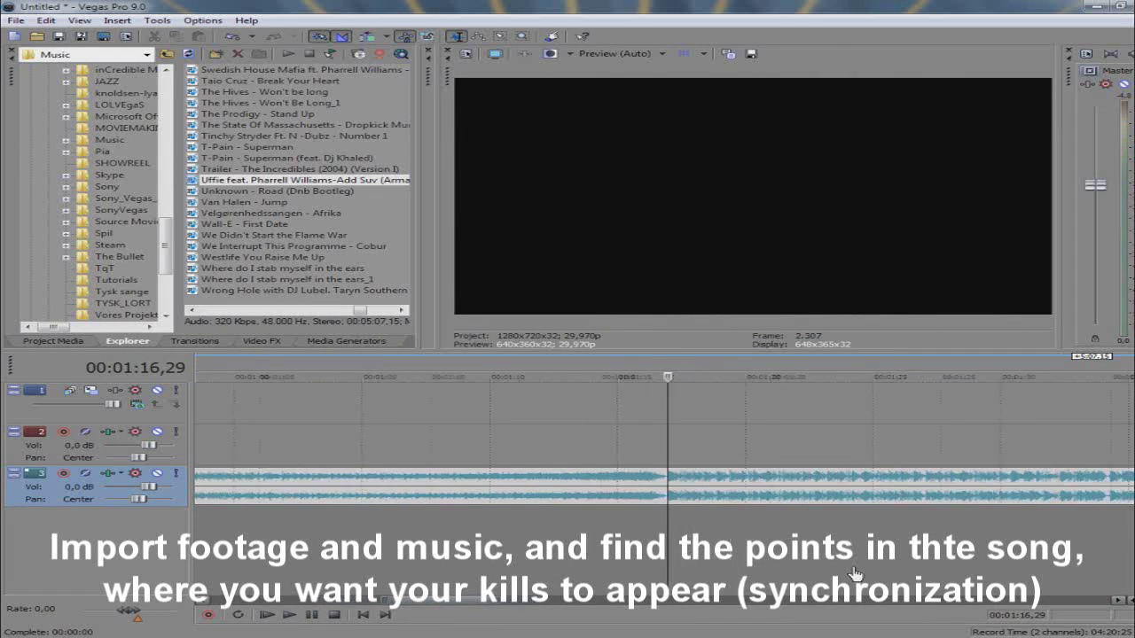
pyautogui.scroll(3, 856, 575)
pyautogui.click(608, 488)
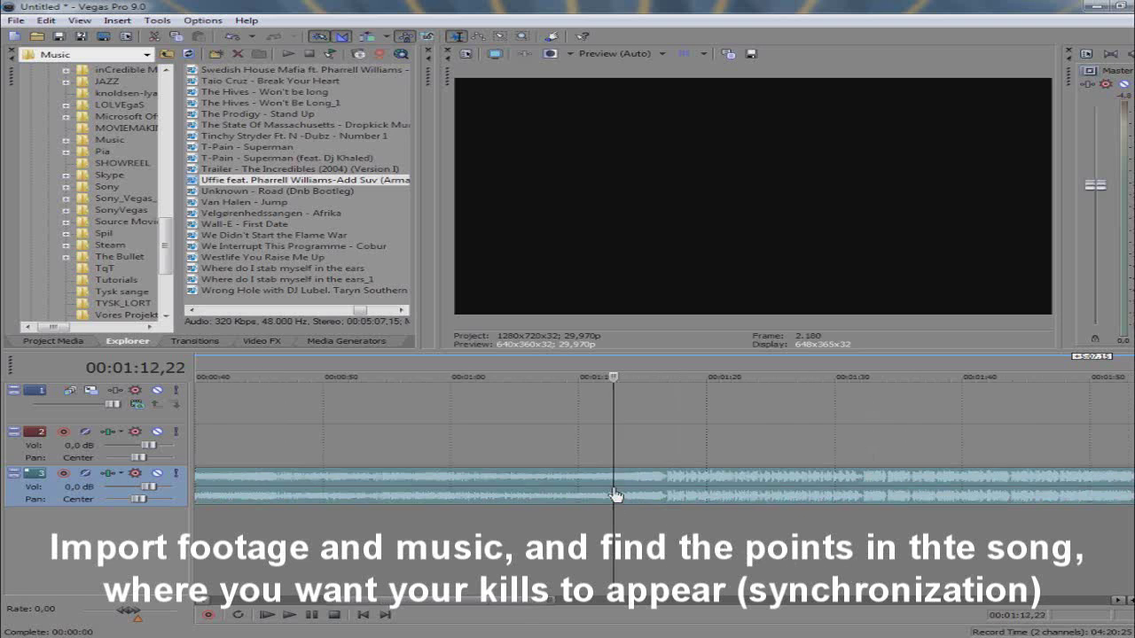
pyautogui.press('s')
pyautogui.scroll(-3, 677, 489)
pyautogui.press('Delete')
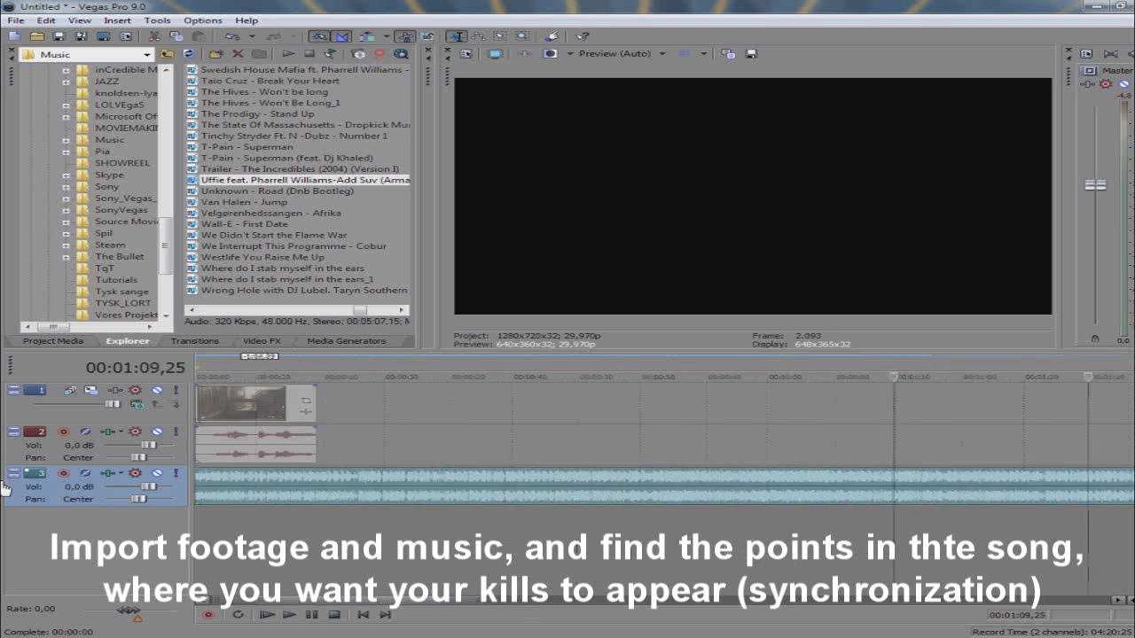
# Give the song a fade-in at the project start and play it back
pyautogui.press('Home')
pyautogui.scroll(3, 208, 488)
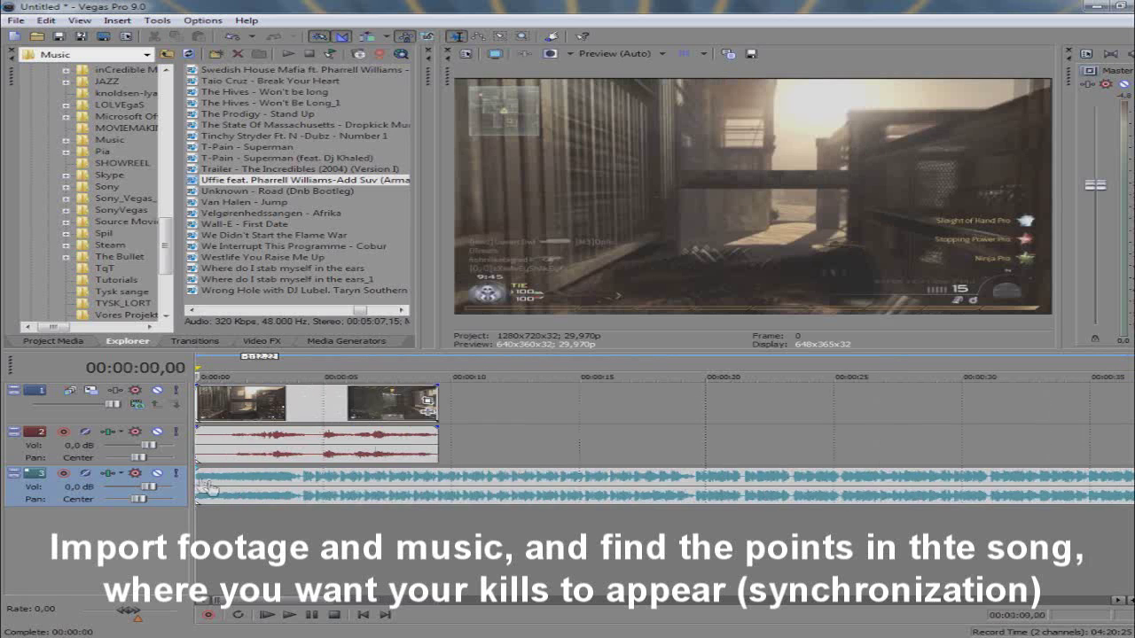
pyautogui.moveTo(198, 479); pyautogui.dragTo(219, 477)
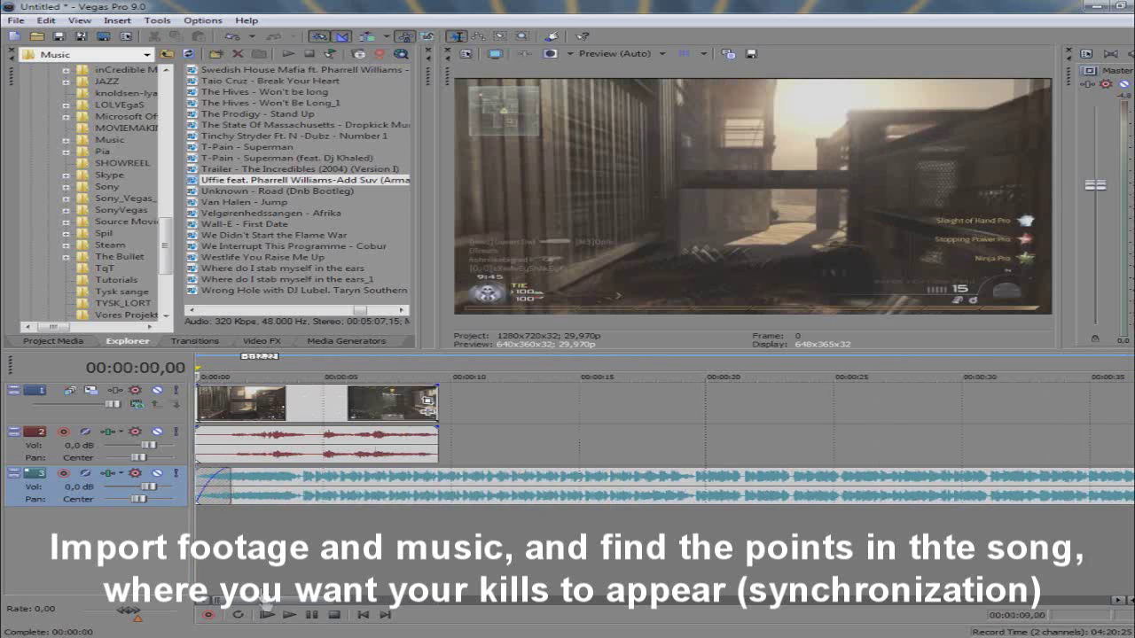
pyautogui.click(289, 615)
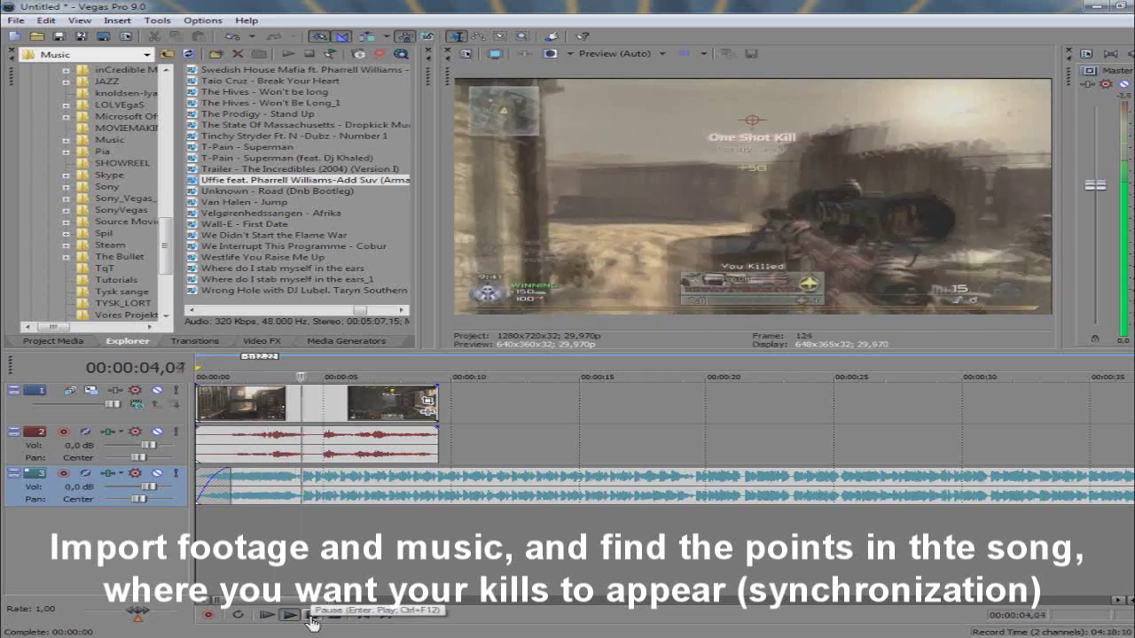
pyautogui.click(311, 615)
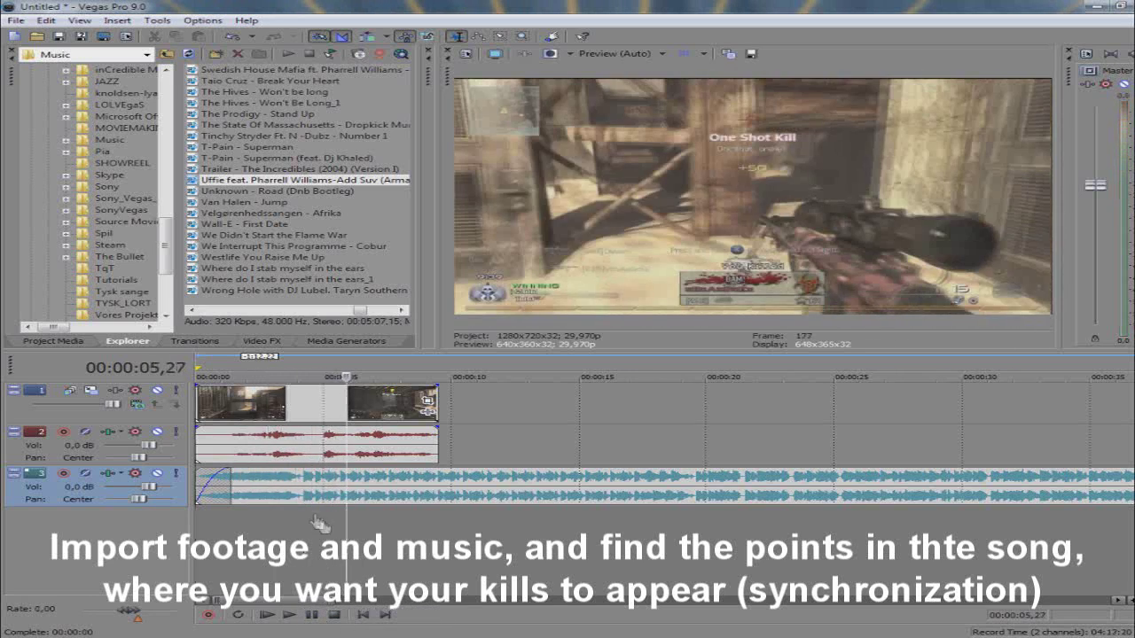
# Find the first kill in the gameplay footage and pause on it
pyautogui.click(315, 524)
pyautogui.click(314, 403)
pyautogui.click(304, 403)
pyautogui.scroll(2, 404, 535)
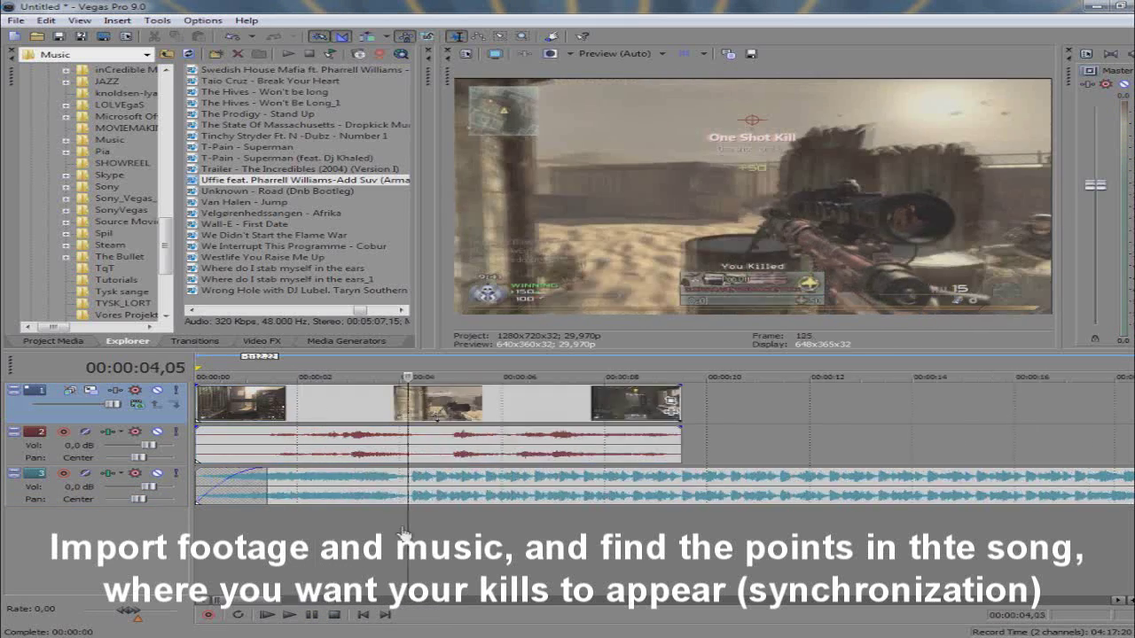
pyautogui.scroll(2, 403, 534)
pyautogui.click(372, 560)
pyautogui.click(299, 618)
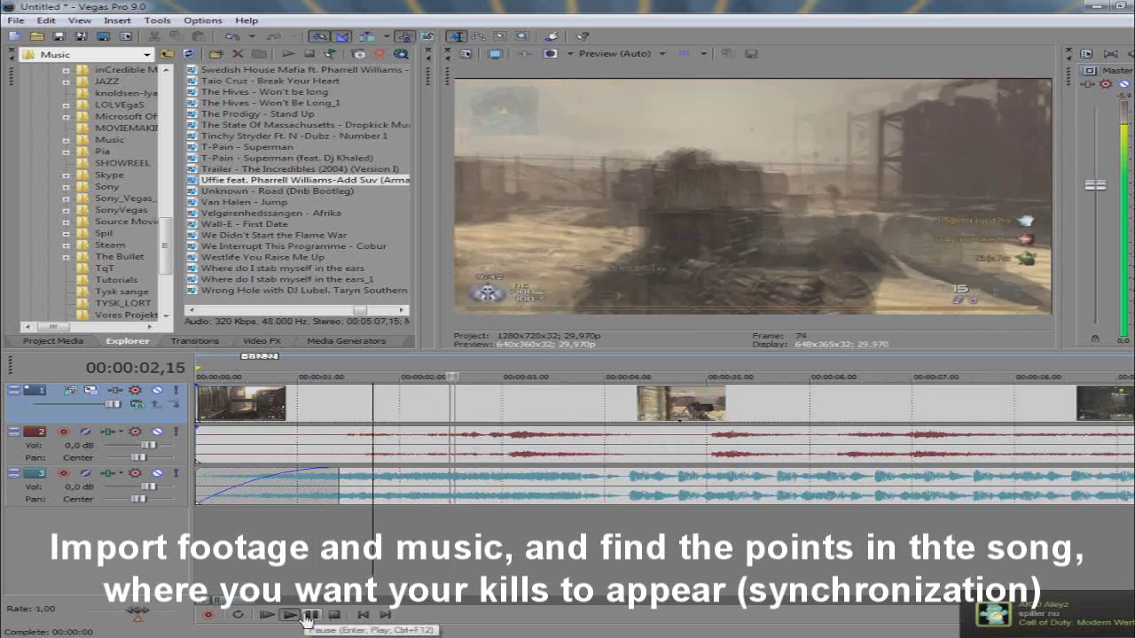
pyautogui.click(311, 617)
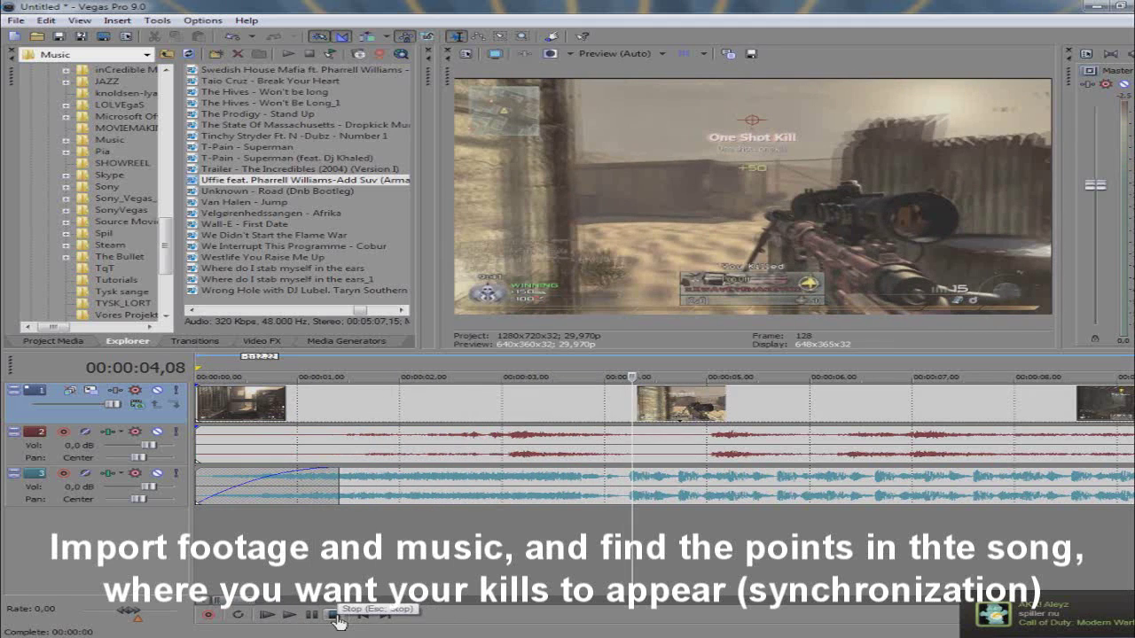
# Add markers named 1ST and 2ND at the first two kills, near 4.2 and 5.0 seconds
pyautogui.press('m')
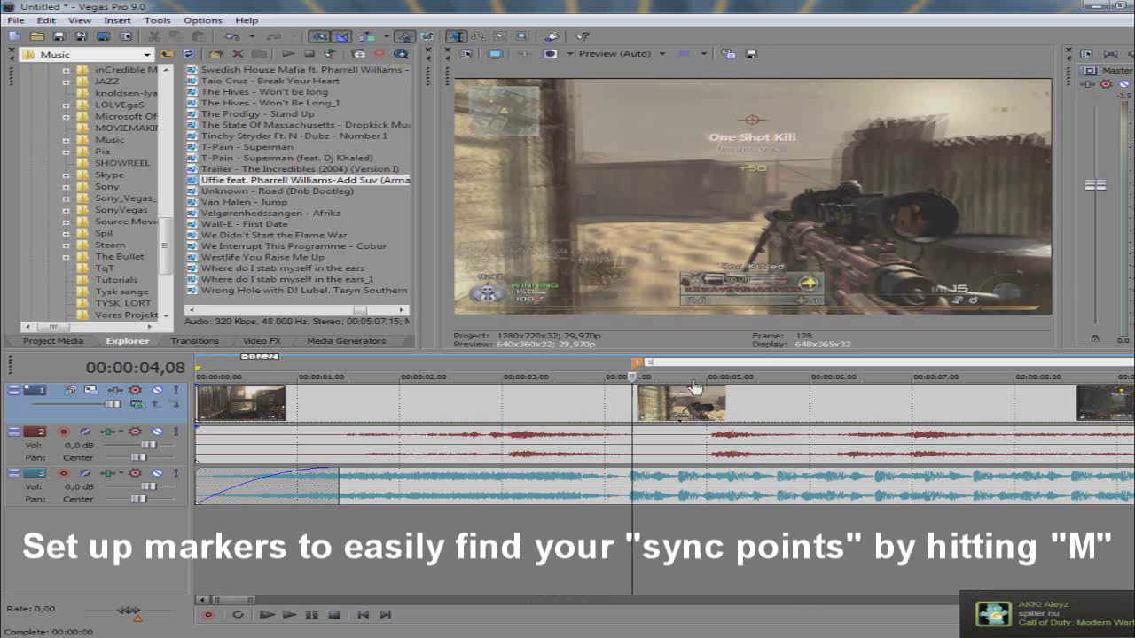
pyautogui.write('1ST')
pyautogui.click(492, 536)
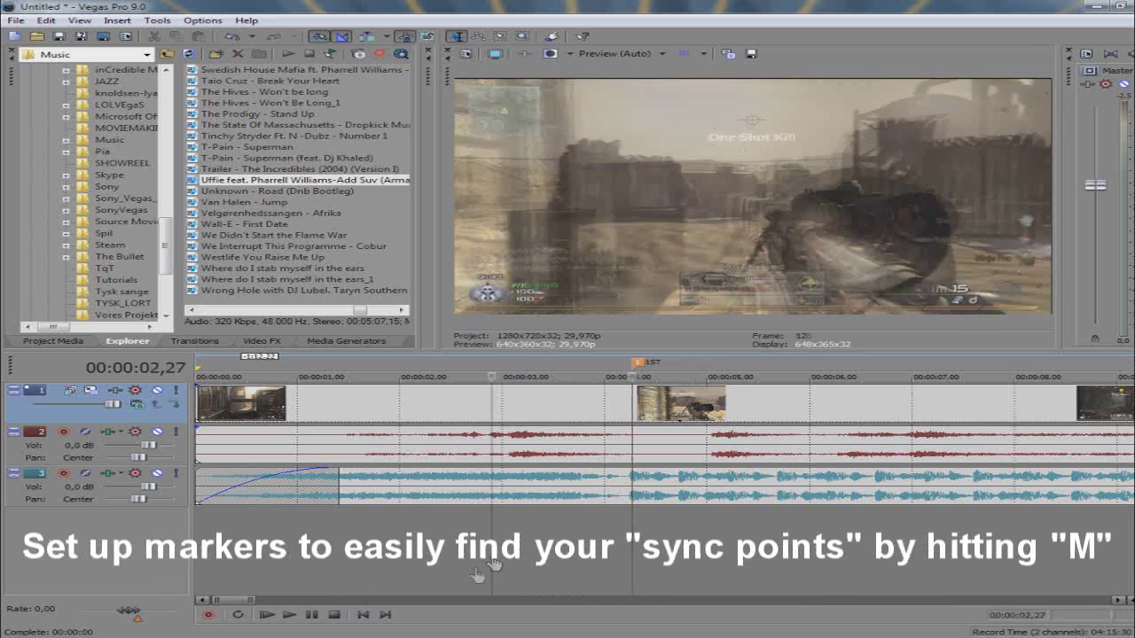
pyautogui.click(287, 618)
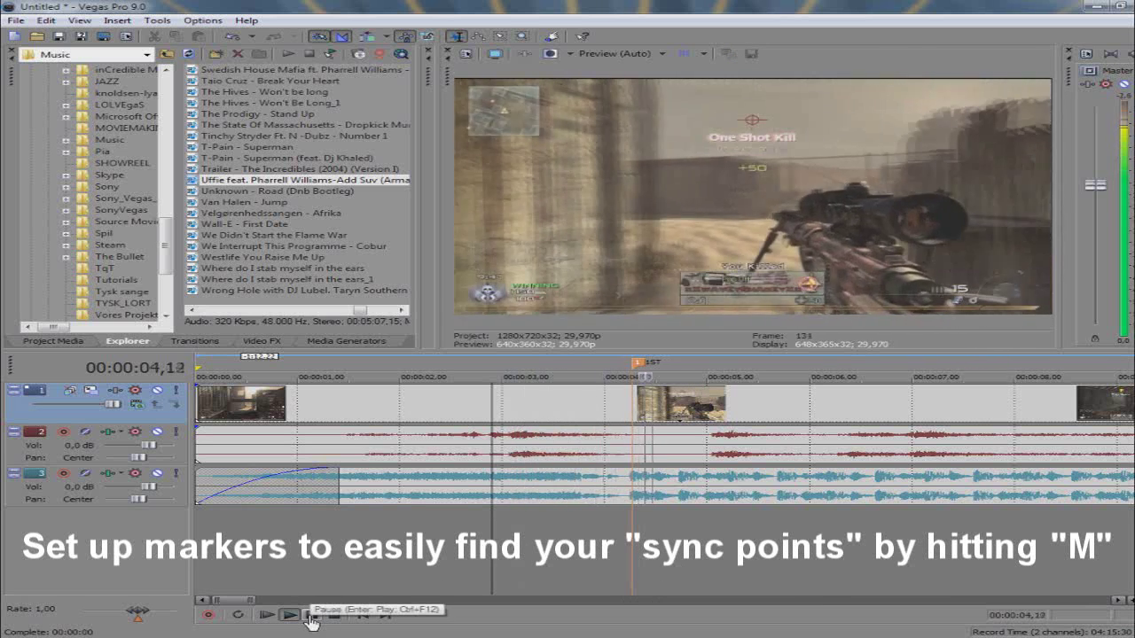
pyautogui.click(312, 618)
pyautogui.click(731, 528)
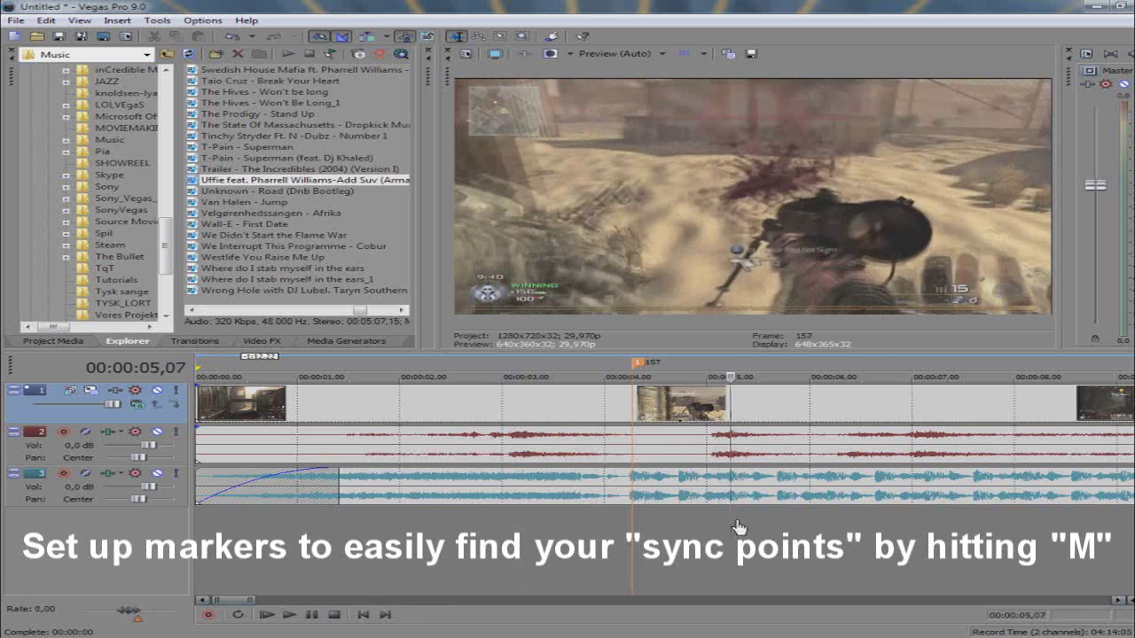
pyautogui.write('m')
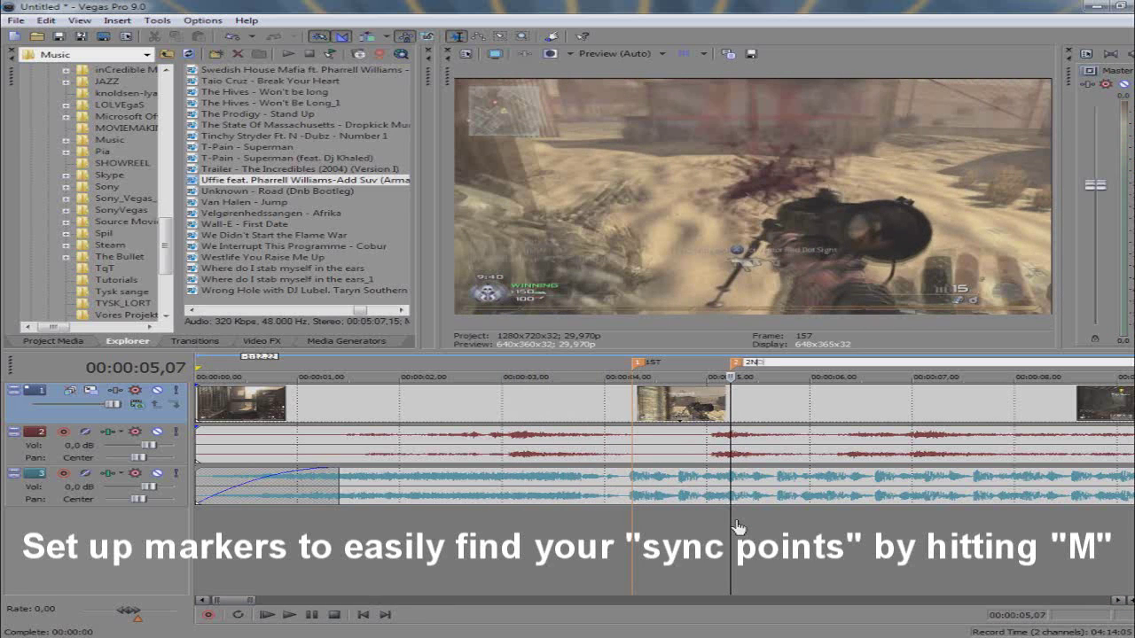
pyautogui.write('D')
pyautogui.press('Return')
# Find the third kill near 6.7 seconds and mark it with a 3RD marker
pyautogui.click(585, 551)
pyautogui.click(289, 614)
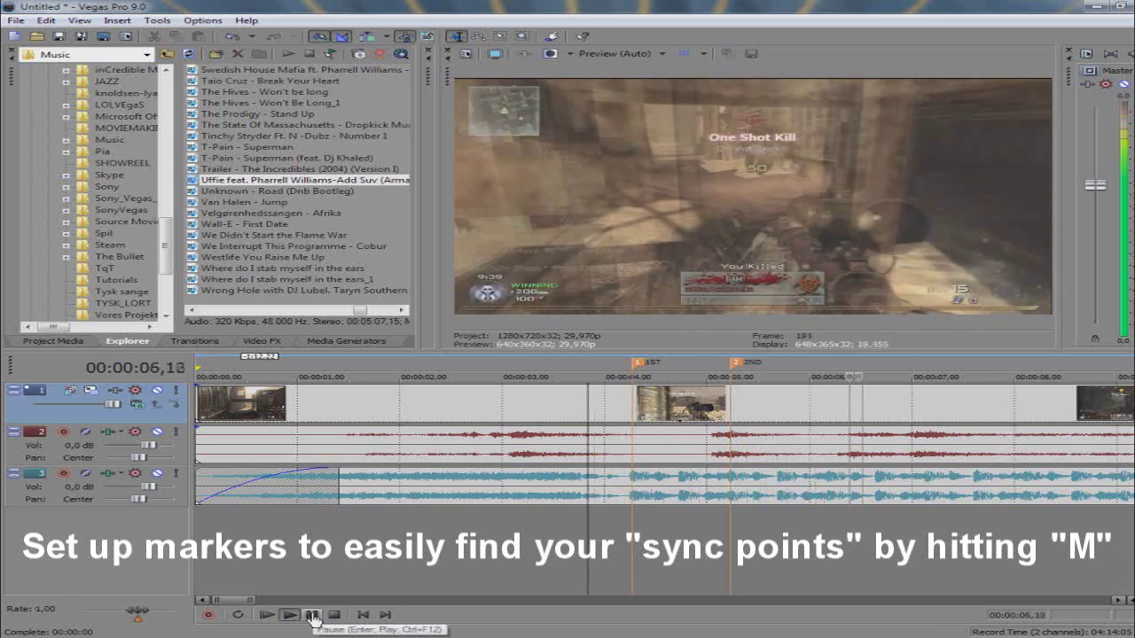
pyautogui.click(312, 618)
pyautogui.press('Right')
pyautogui.press('Right')
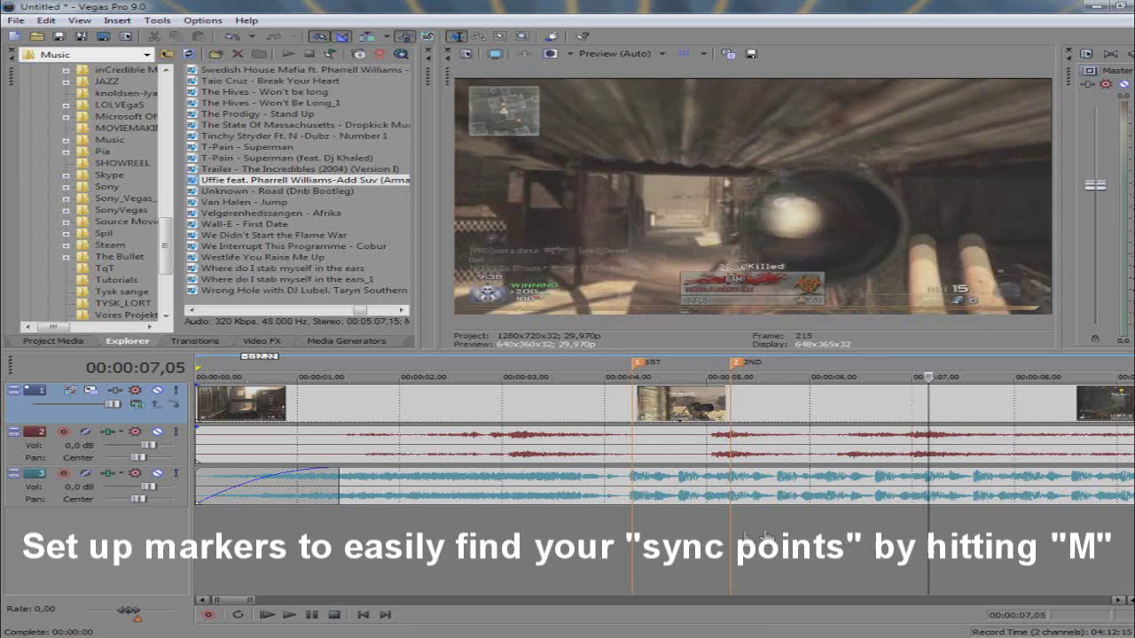
pyautogui.click(718, 548)
pyautogui.click(293, 616)
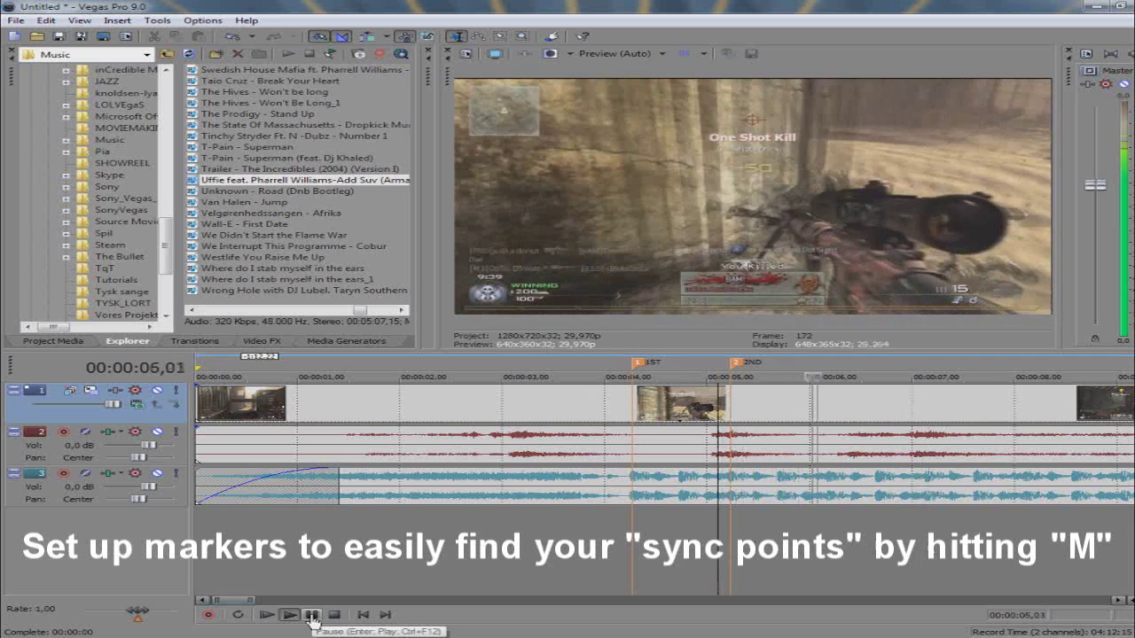
pyautogui.press('Return')
pyautogui.press('Left')
pyautogui.press('Left')
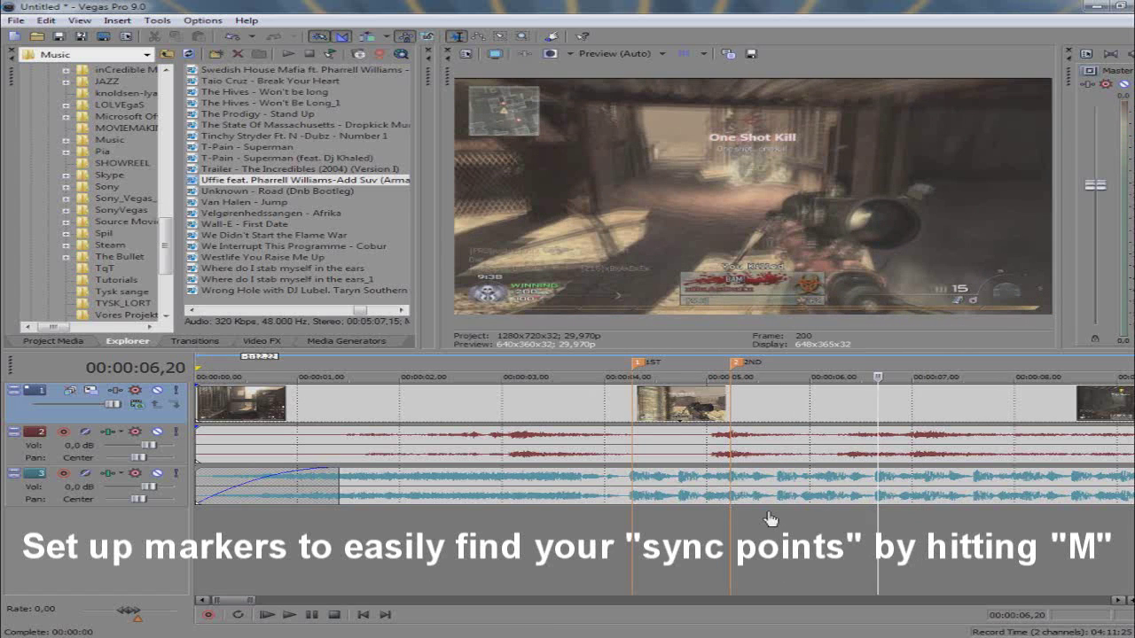
pyautogui.press('m')
pyautogui.write('3RD')
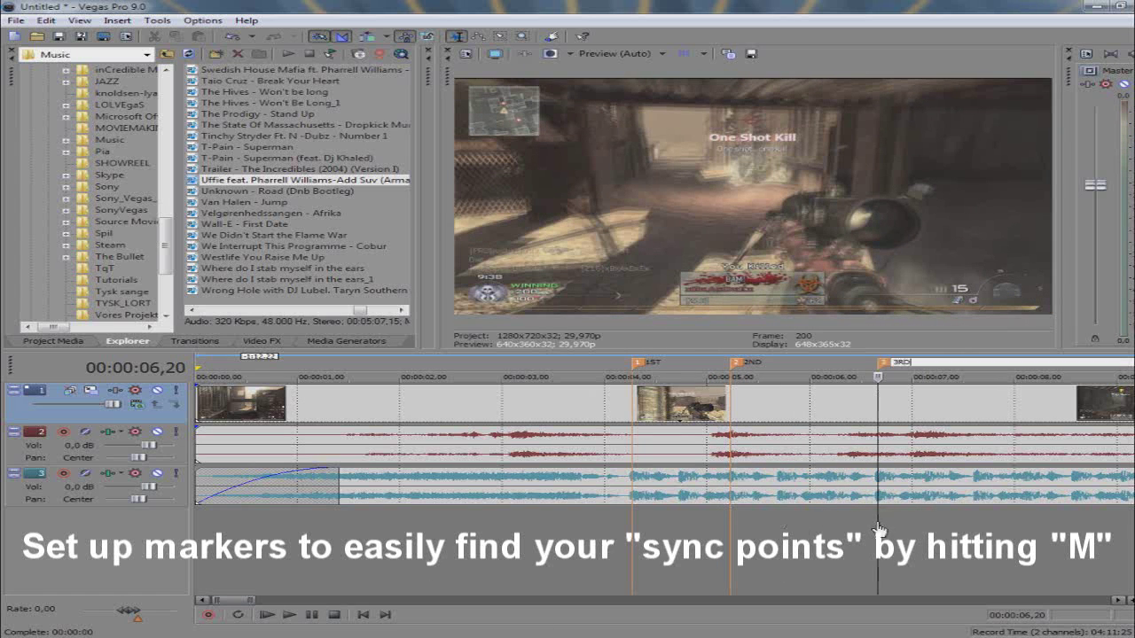
pyautogui.press('Return')
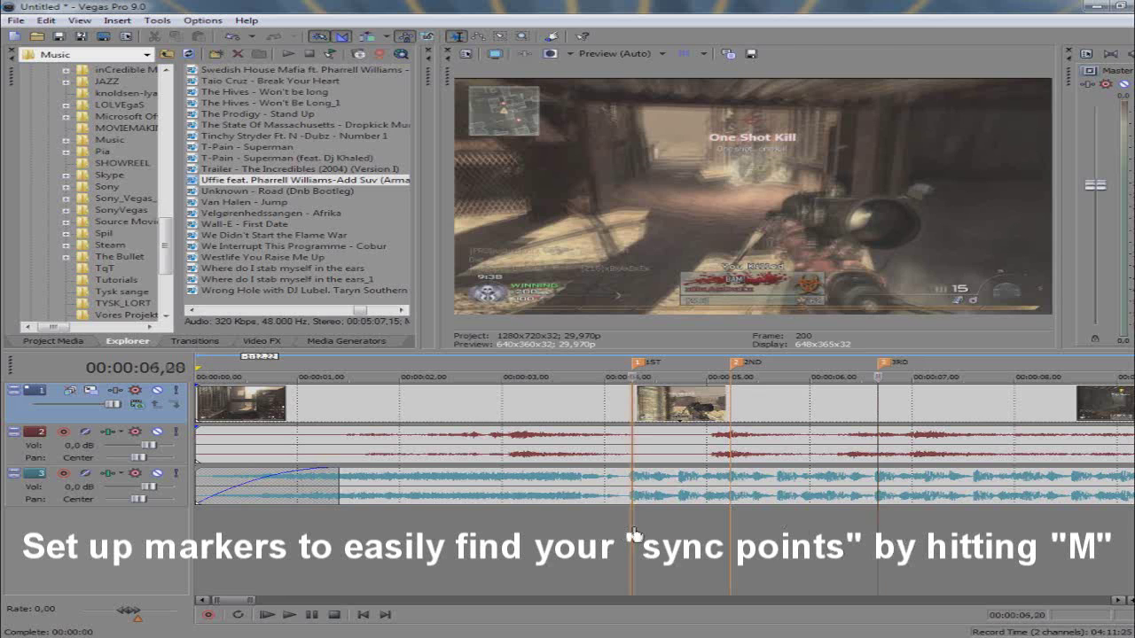
pyautogui.click(635, 532)
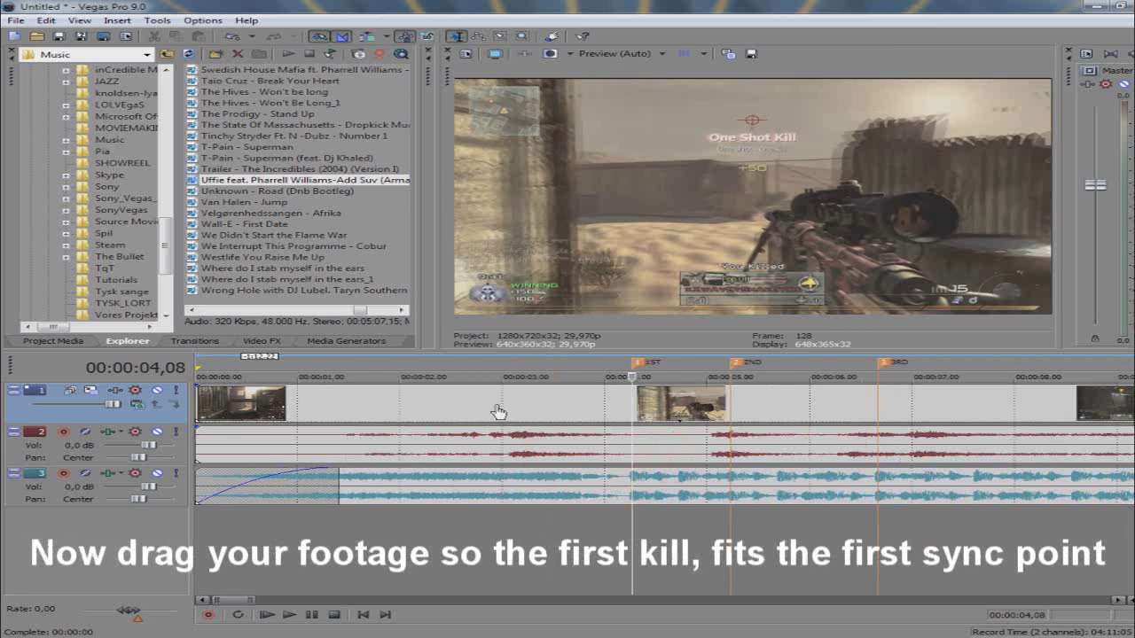
# Slide the gameplay video and its audio later until the first kill lines up with the 1ST marker
pyautogui.moveTo(494, 403); pyautogui.dragTo(602, 404)
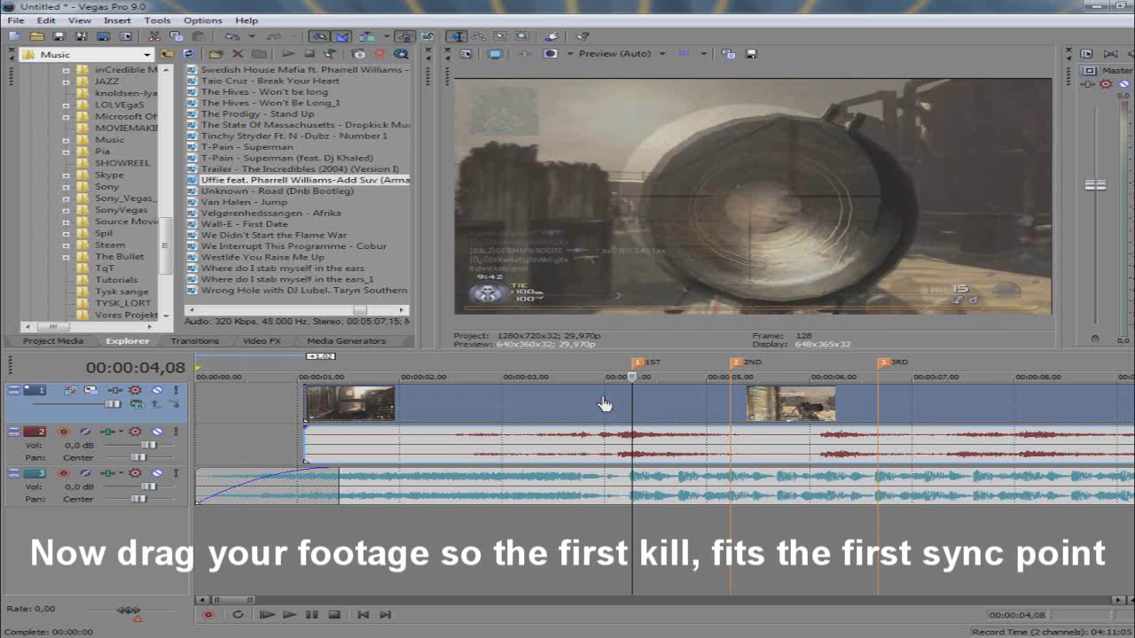
pyautogui.click(598, 545)
pyautogui.scroll(3, 596, 548)
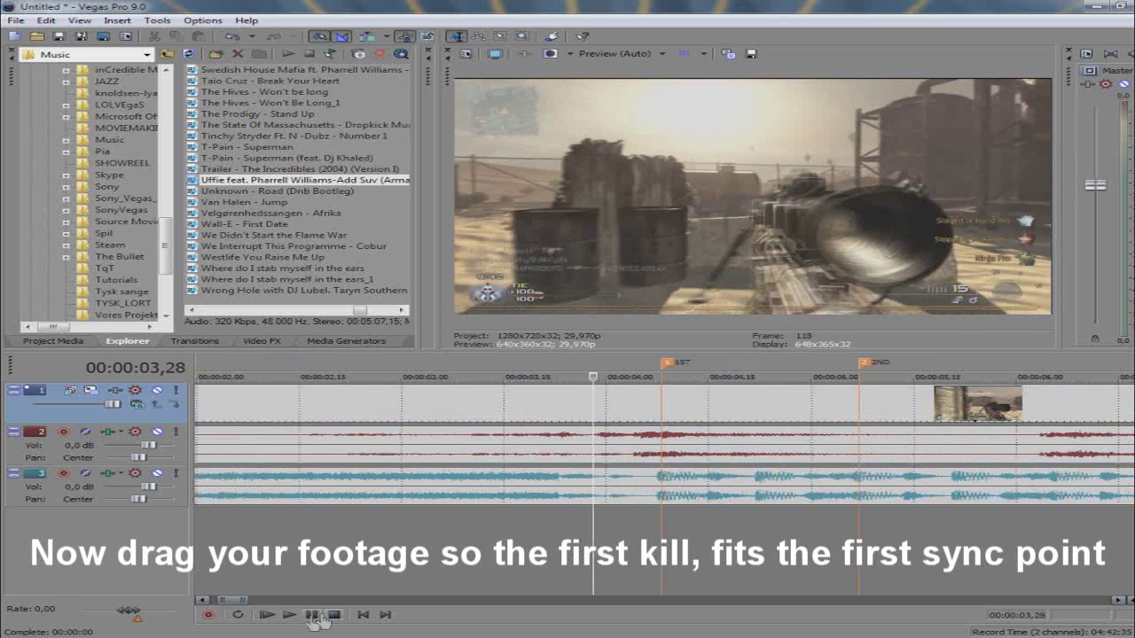
pyautogui.click(315, 614)
pyautogui.click(315, 615)
pyautogui.moveTo(685, 413); pyautogui.dragTo(706, 413)
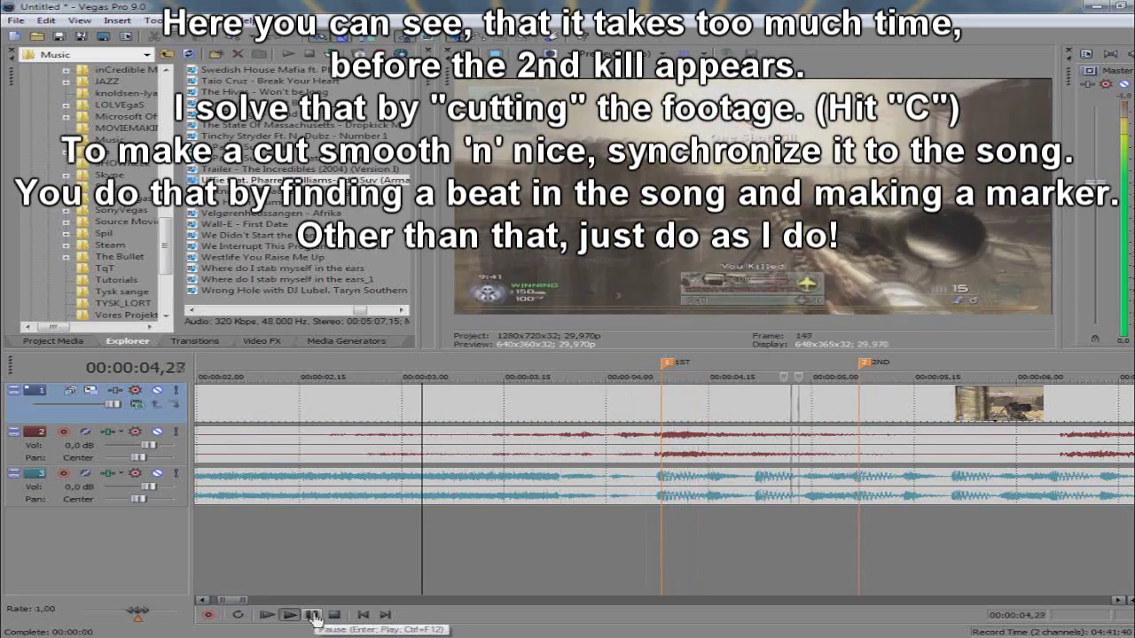
# Add a marker named TRANSITION CUT on the beat at 00:00:04,22
pyautogui.click(313, 615)
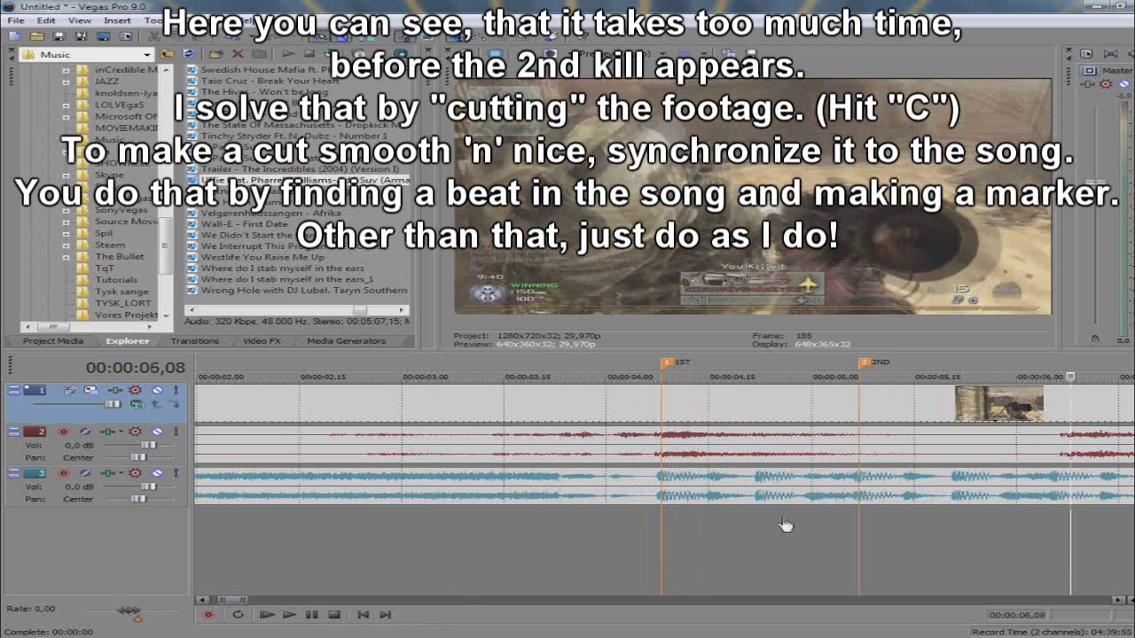
pyautogui.click(857, 529)
pyautogui.hscroll(2, 683, 520)
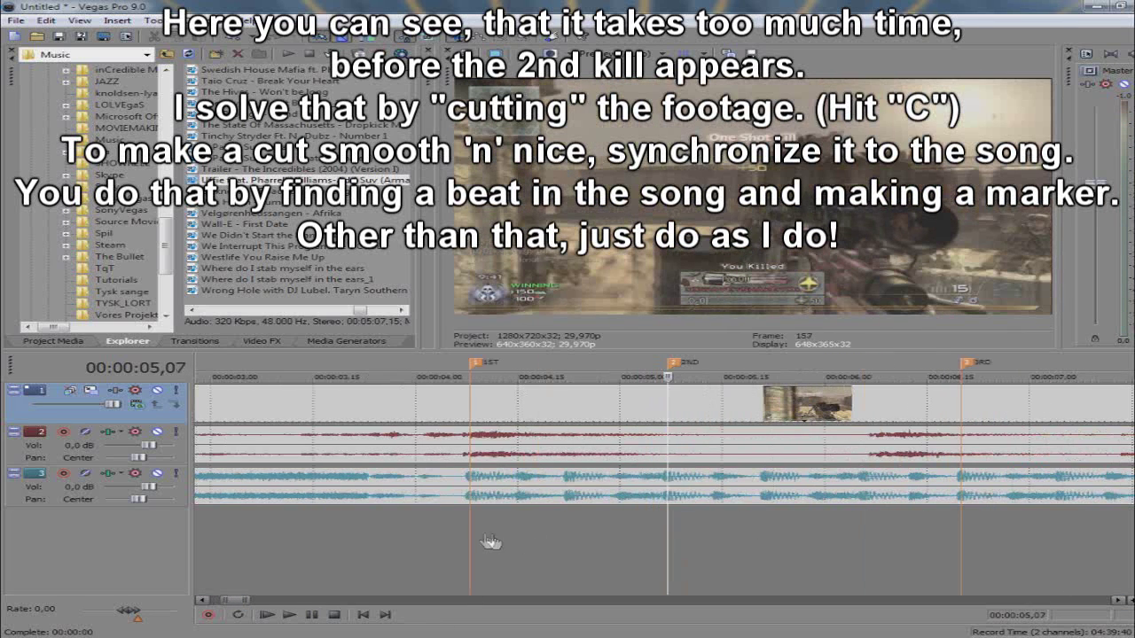
pyautogui.click(388, 541)
pyautogui.click(290, 615)
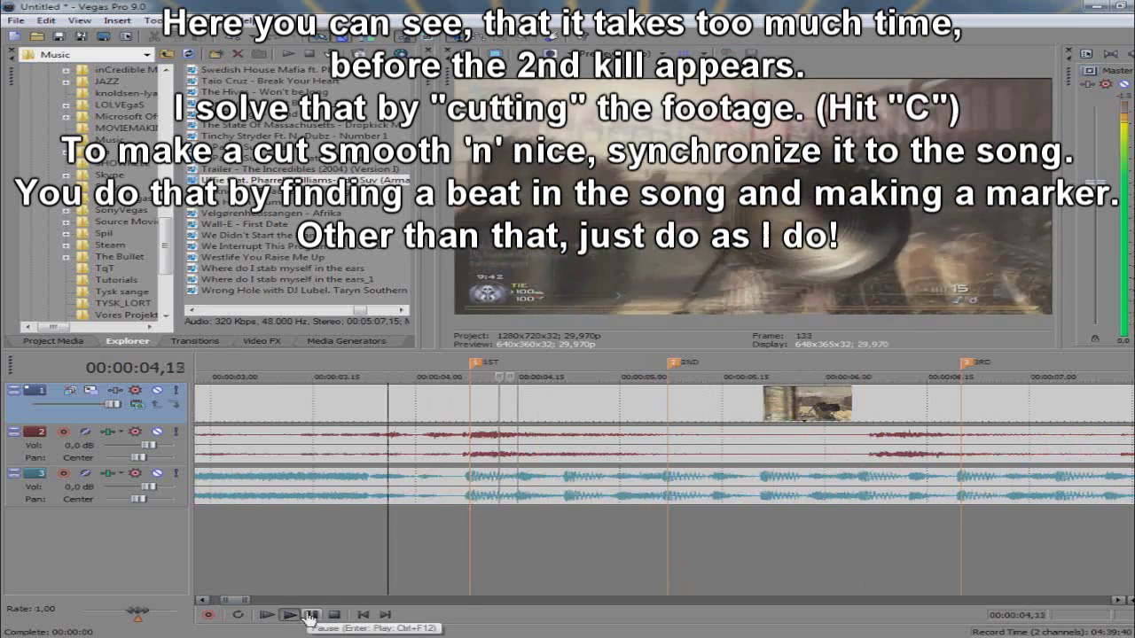
pyautogui.press('space')
pyautogui.click(568, 530)
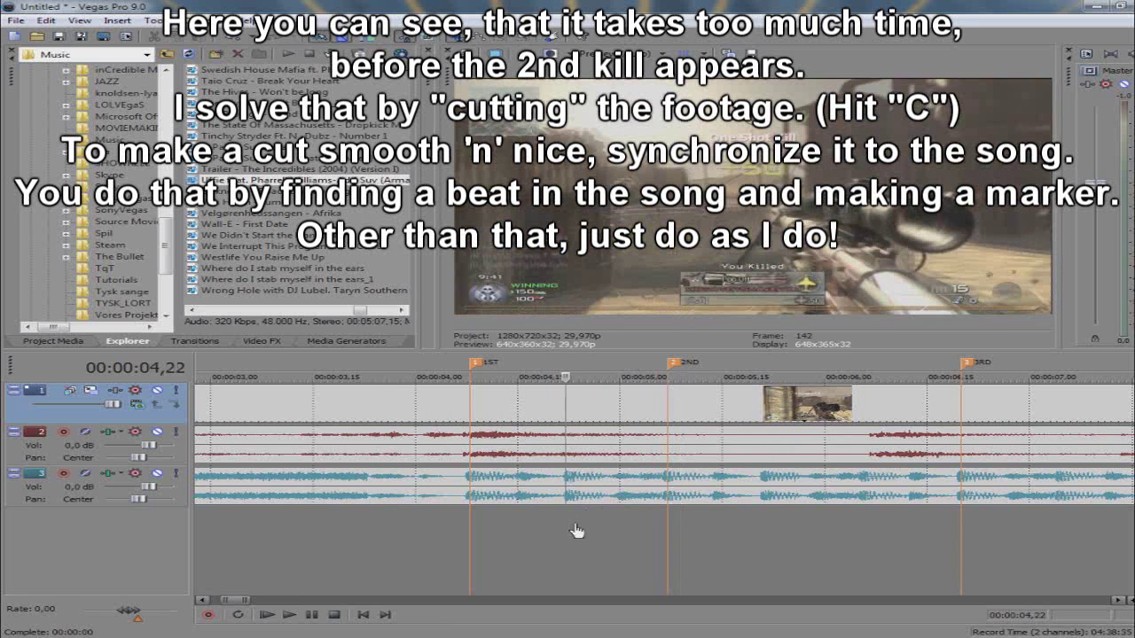
pyautogui.press('m')
pyautogui.write('TRANSI')
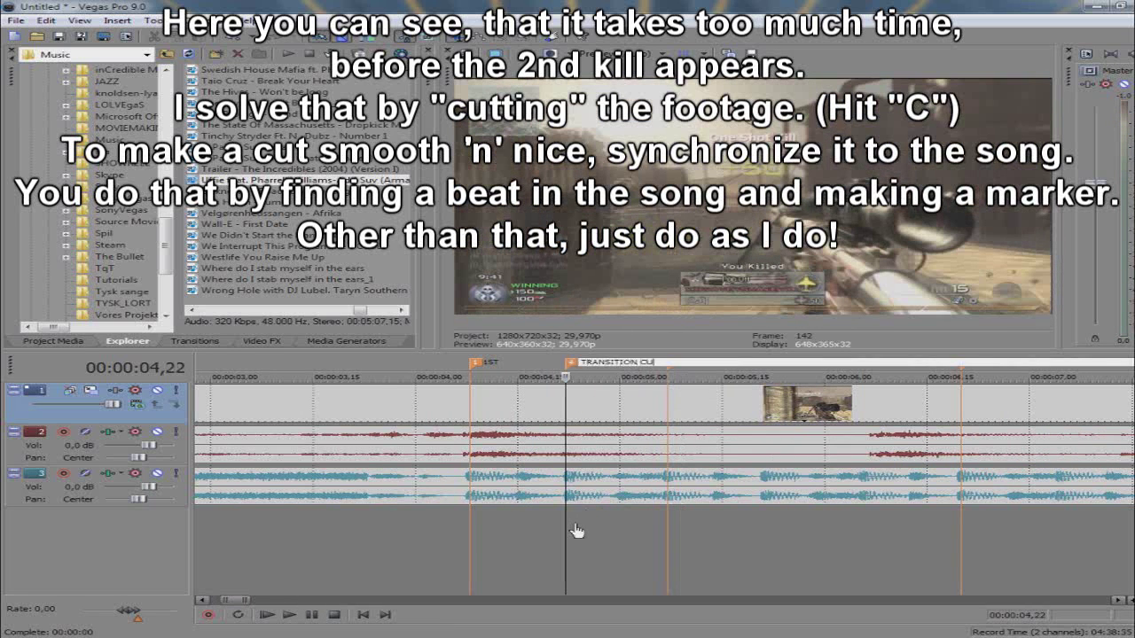
pyautogui.write('TION CU')
pyautogui.press('Return')
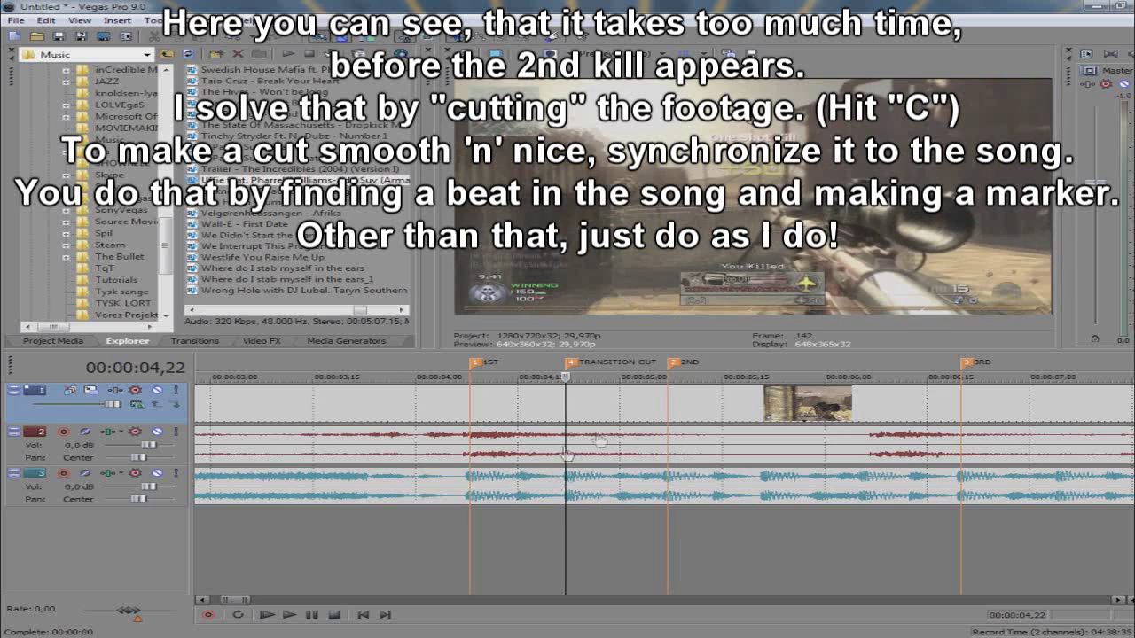
# Split out and delete the slow stretch, then overlap the clips into a crossfade
pyautogui.click(567, 455)
pyautogui.scroll(2, 965, 429)
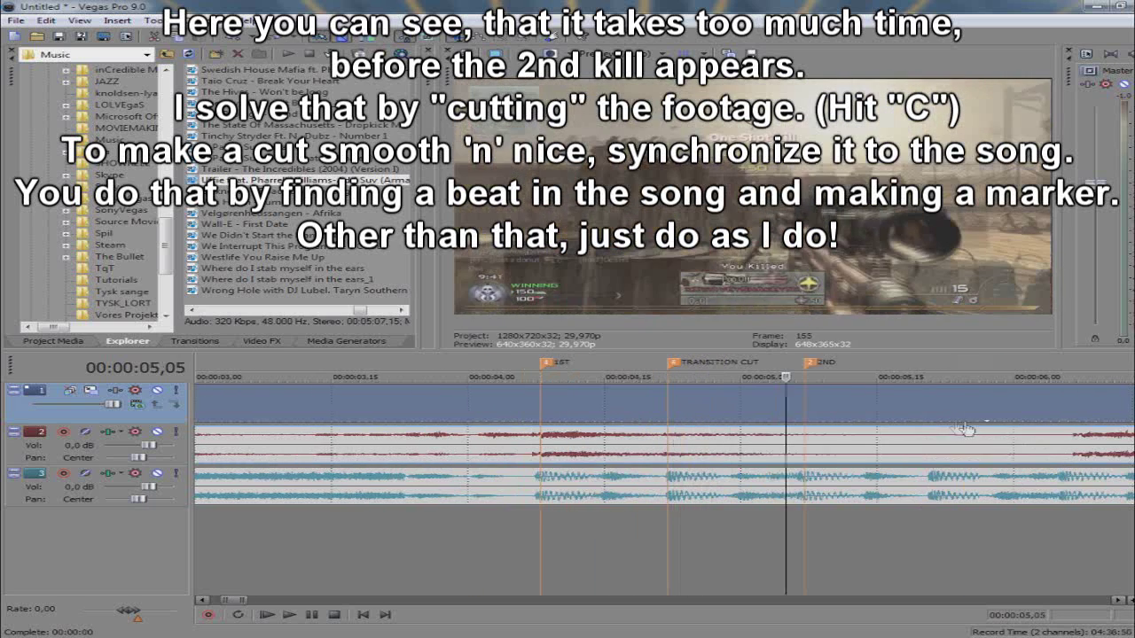
pyautogui.click(904, 409)
pyautogui.press('c')
pyautogui.click(668, 416)
pyautogui.press('c')
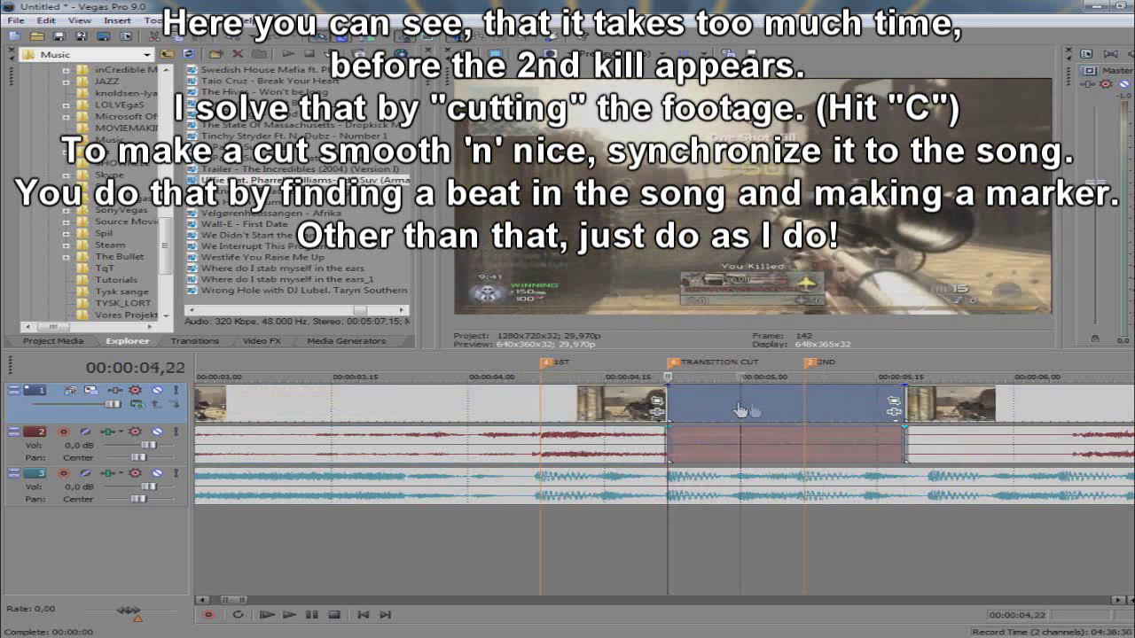
pyautogui.press('Delete')
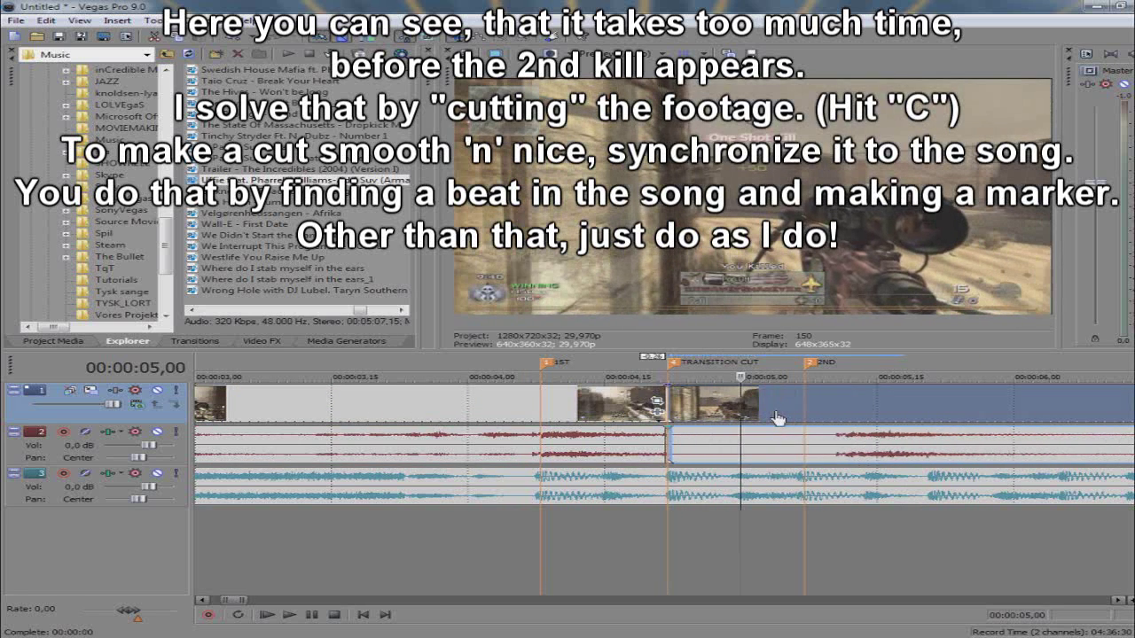
pyautogui.moveTo(683, 412); pyautogui.dragTo(666, 412)
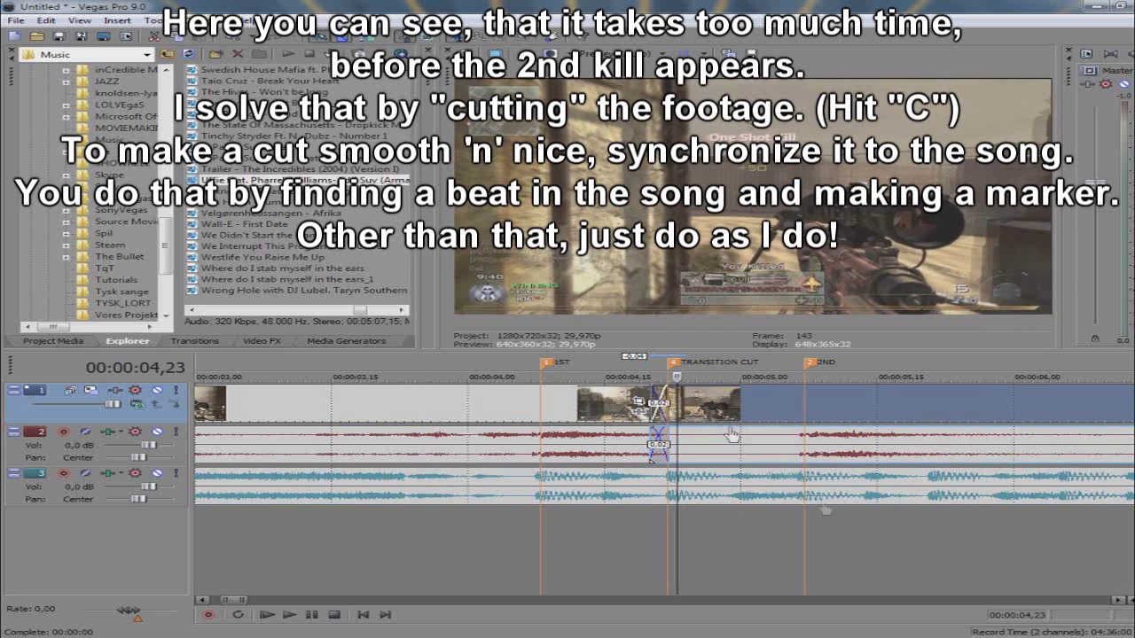
# Apply the Yellow Flash transition preset to the crossfade at TRANSITION CUT
pyautogui.click(312, 342)
pyautogui.click(195, 342)
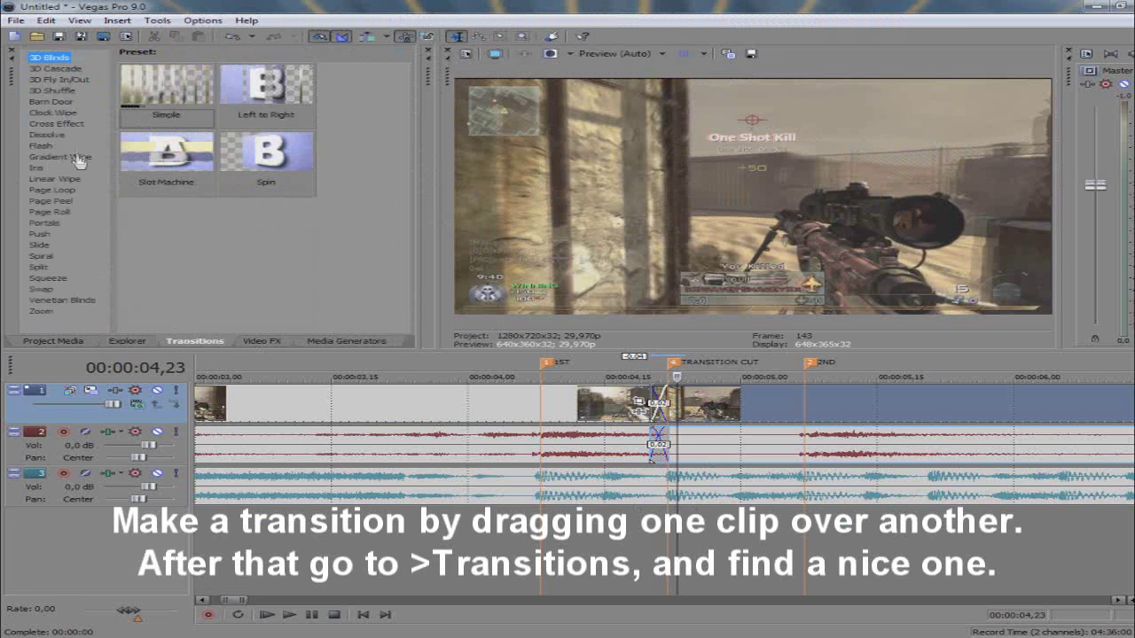
pyautogui.click(64, 134)
pyautogui.click(40, 145)
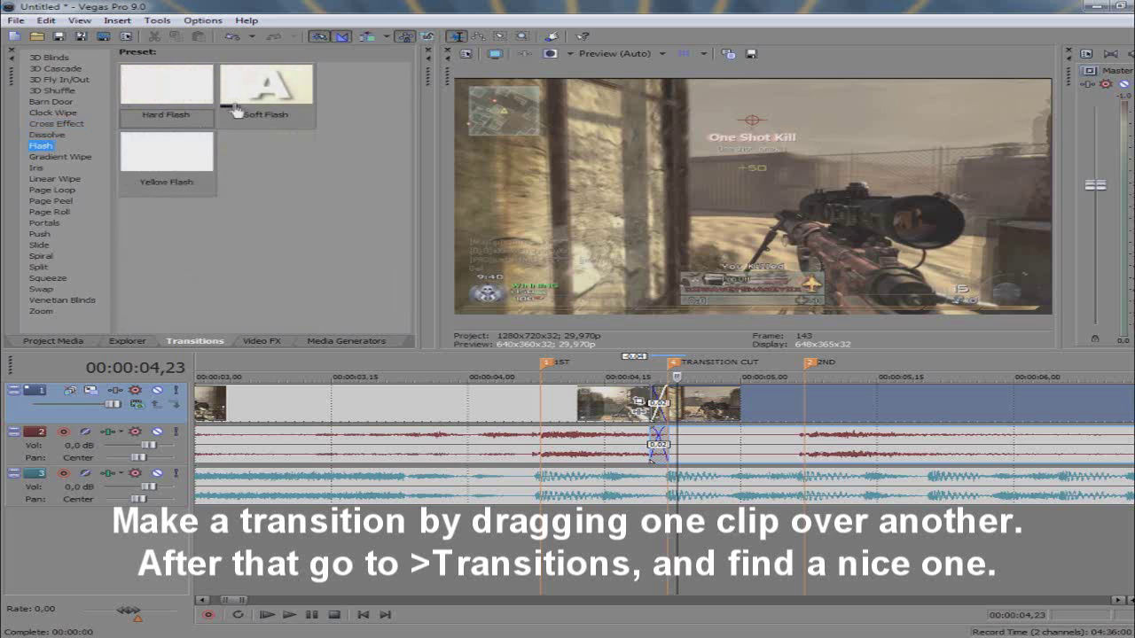
pyautogui.moveTo(638, 408); pyautogui.dragTo(656, 407)
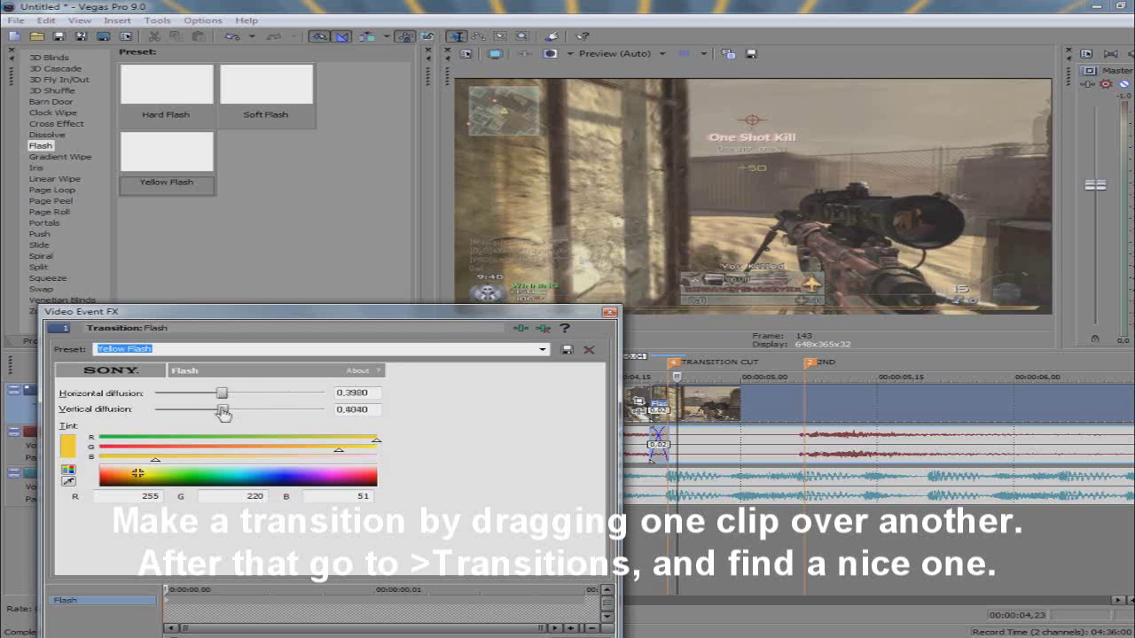
pyautogui.click(608, 314)
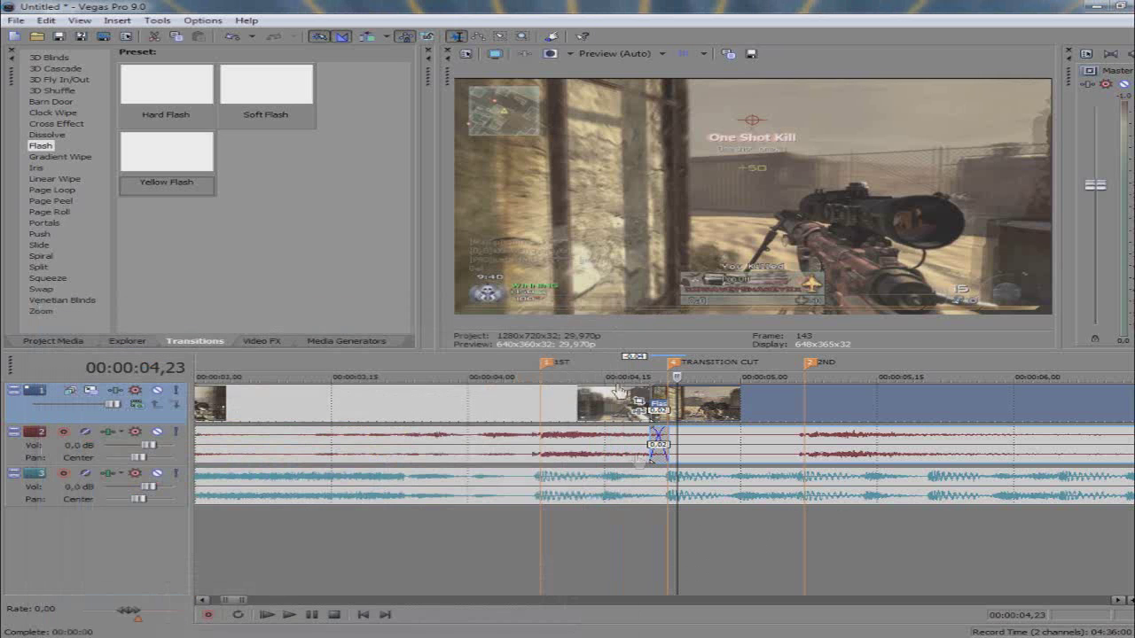
# Play back the edited section from 00:00:03,10 and from 05,13 to review the flash
pyautogui.click(643, 547)
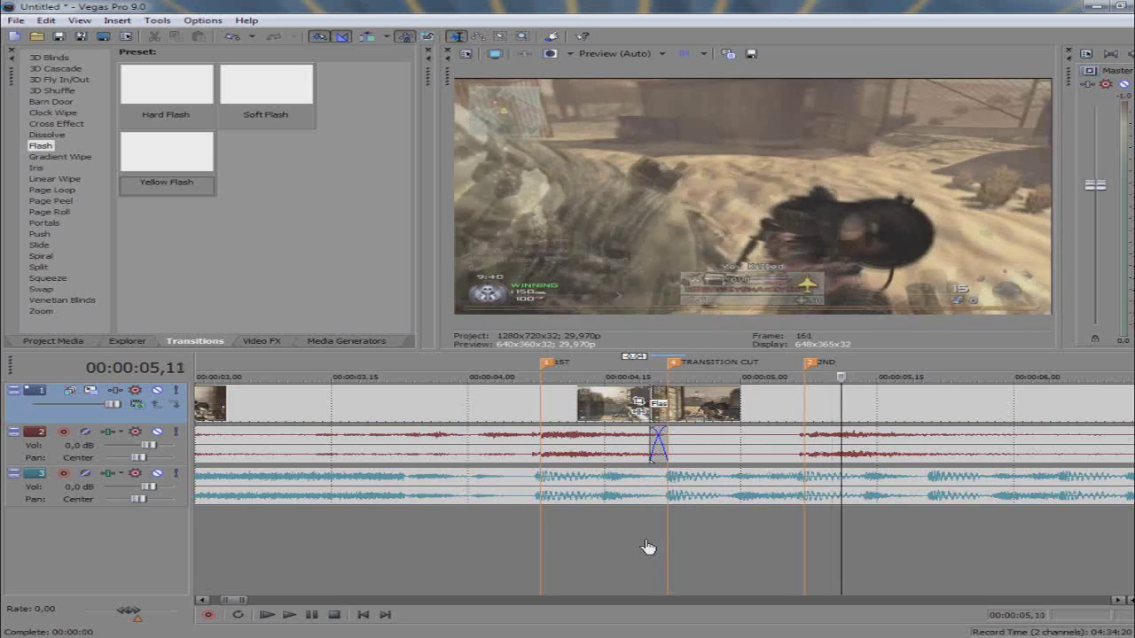
pyautogui.click(287, 541)
pyautogui.click(289, 614)
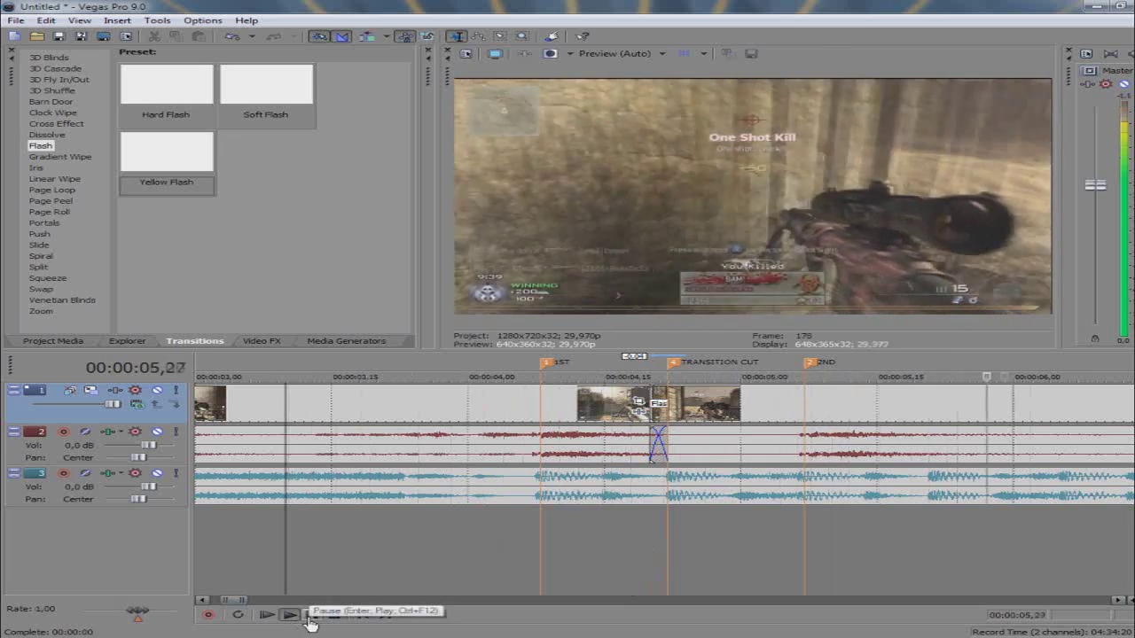
pyautogui.click(312, 614)
pyautogui.scroll(-2, 993, 538)
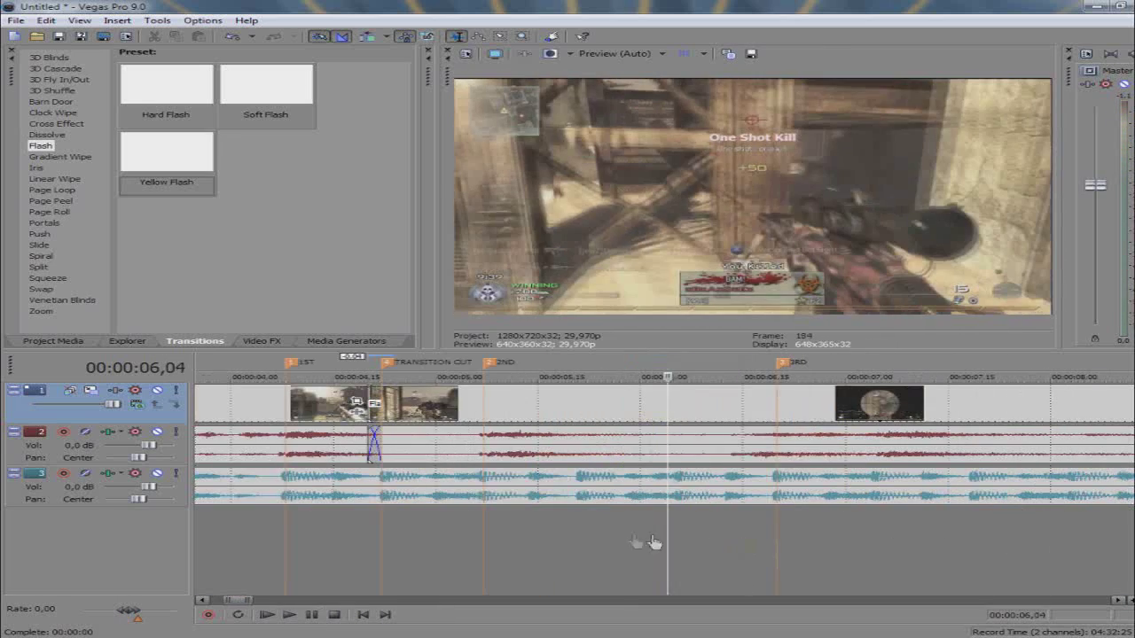
pyautogui.click(525, 558)
pyautogui.click(290, 614)
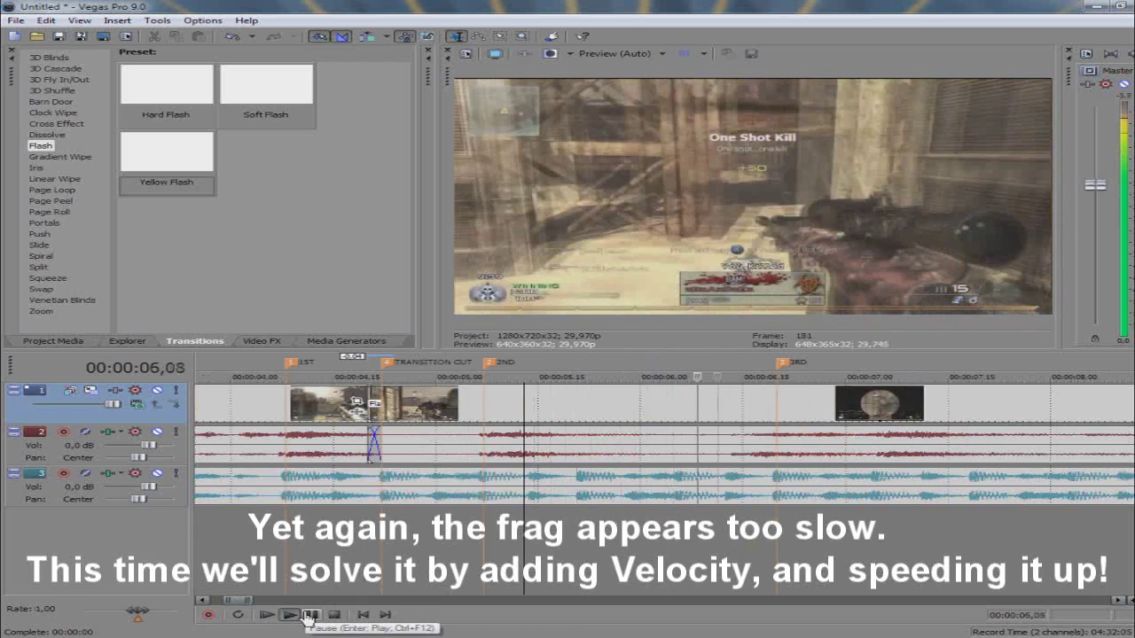
pyautogui.click(311, 614)
pyautogui.click(777, 537)
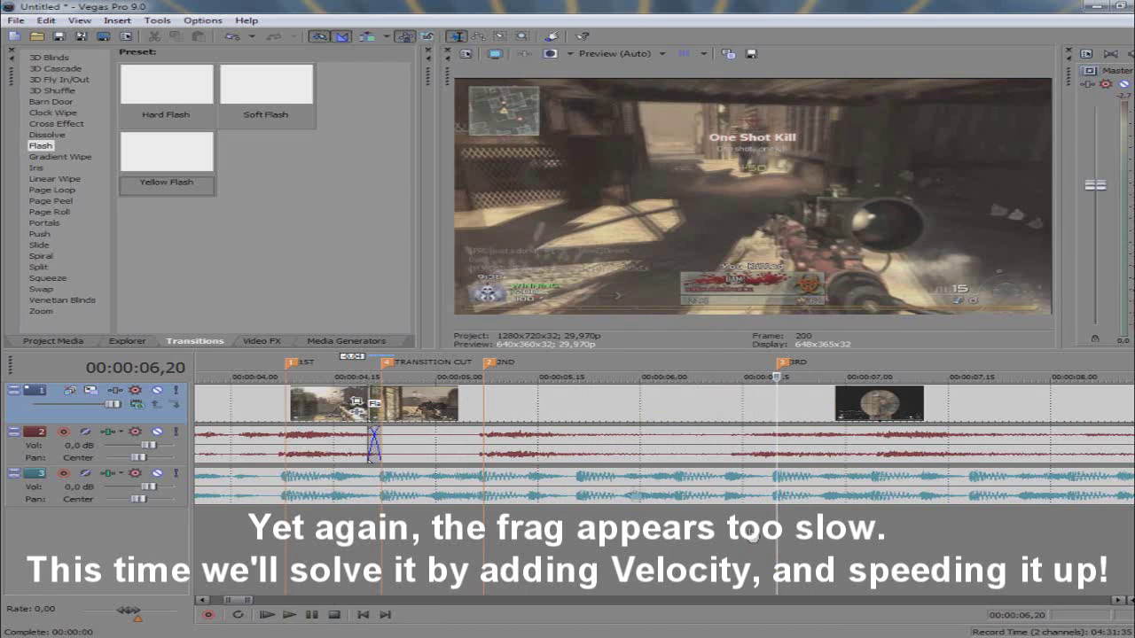
# Add a velocity envelope to the gameplay clip with a point raised to about 141 %
pyautogui.rightClick(556, 415)
pyautogui.moveTo(754, 306)
pyautogui.click(798, 306)
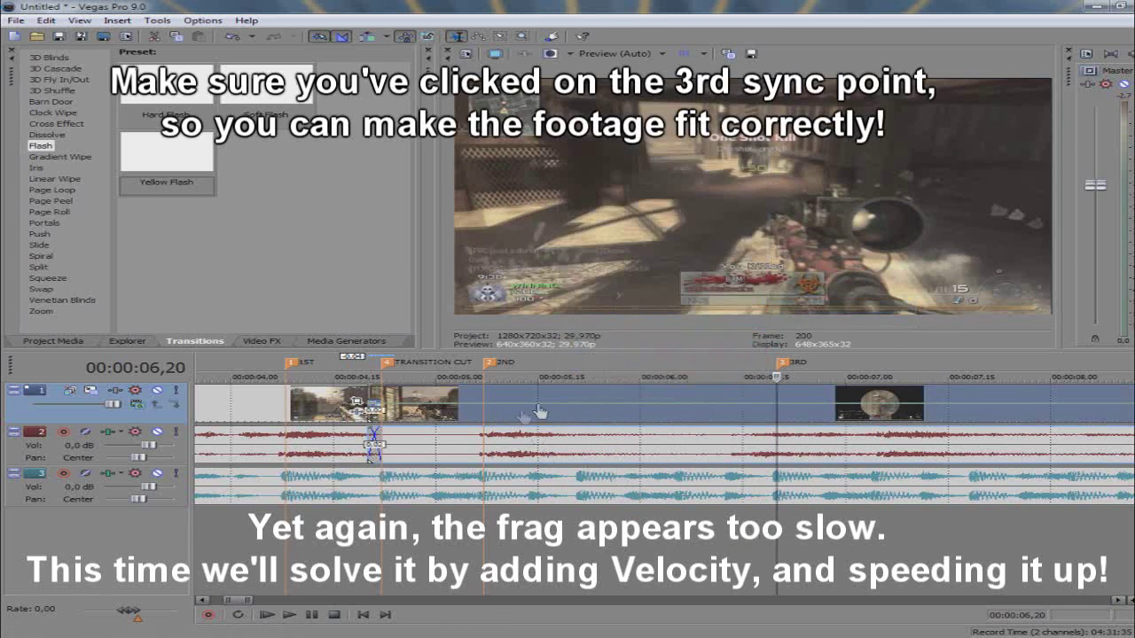
pyautogui.rightClick(499, 411)
pyautogui.click(532, 411)
pyautogui.moveTo(523, 406); pyautogui.dragTo(546, 405)
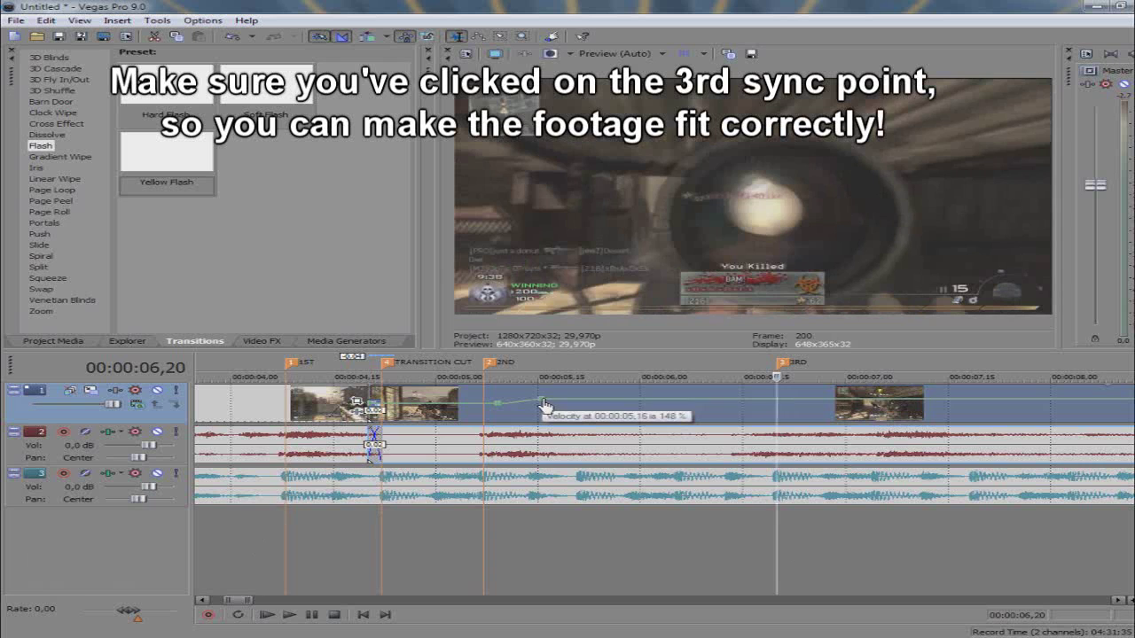
pyautogui.moveTo(545, 405); pyautogui.dragTo(543, 405)
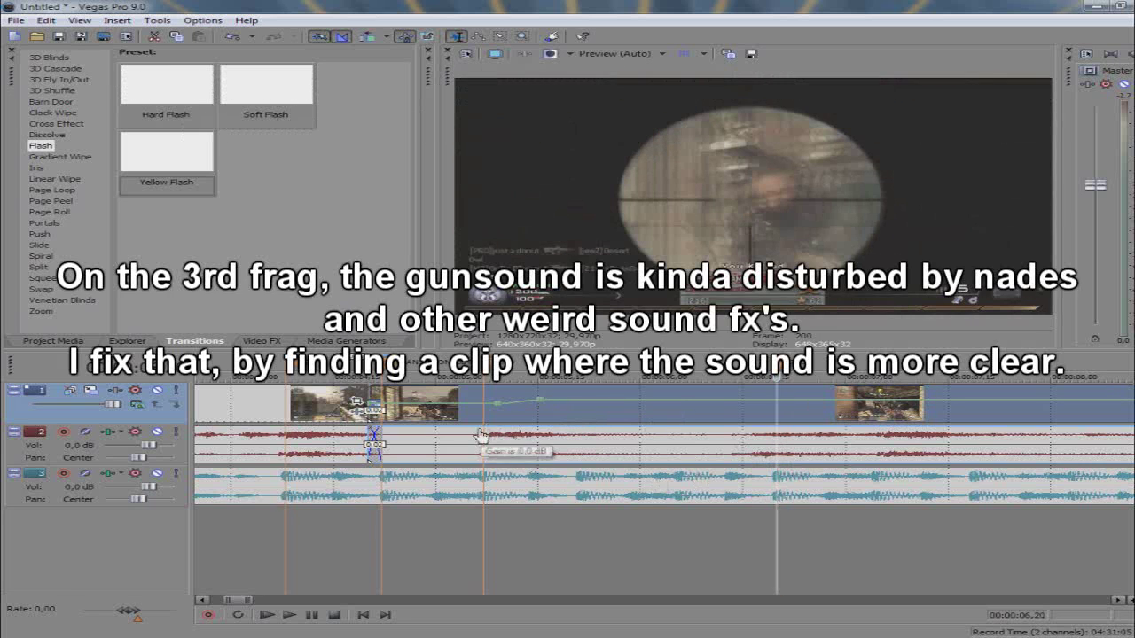
# Split the third kill's audio and delete the noisy right part
pyautogui.click(482, 451)
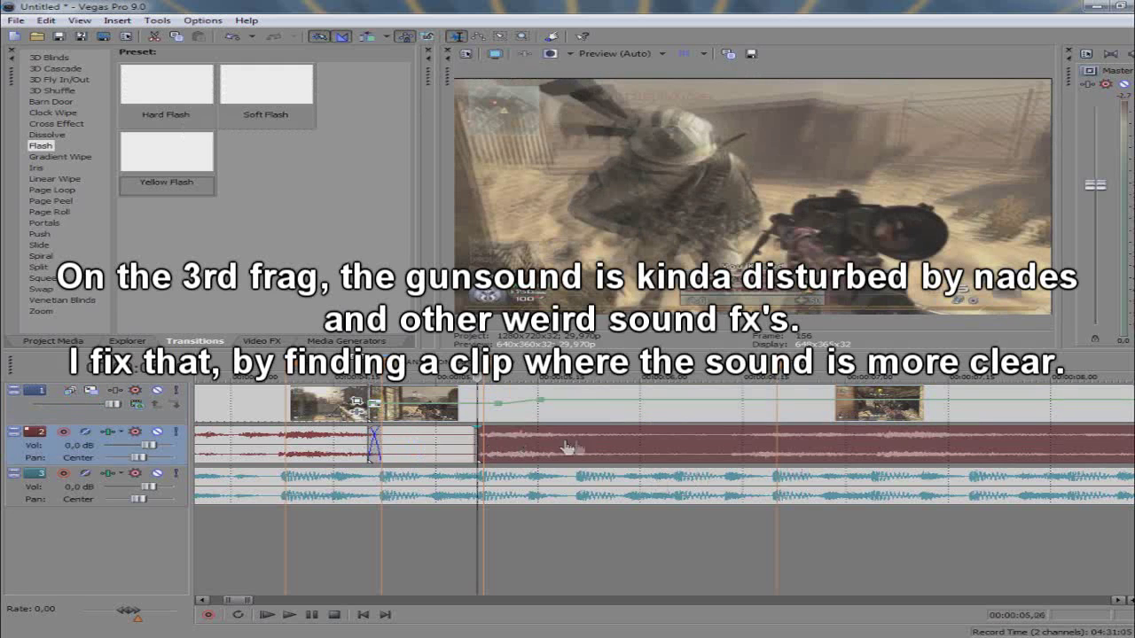
pyautogui.click(652, 449)
pyautogui.press('s')
pyautogui.press('Delete')
# Copy the clean gunshot audio, paste it under the third kill, and preview it
pyautogui.rightClick(536, 440)
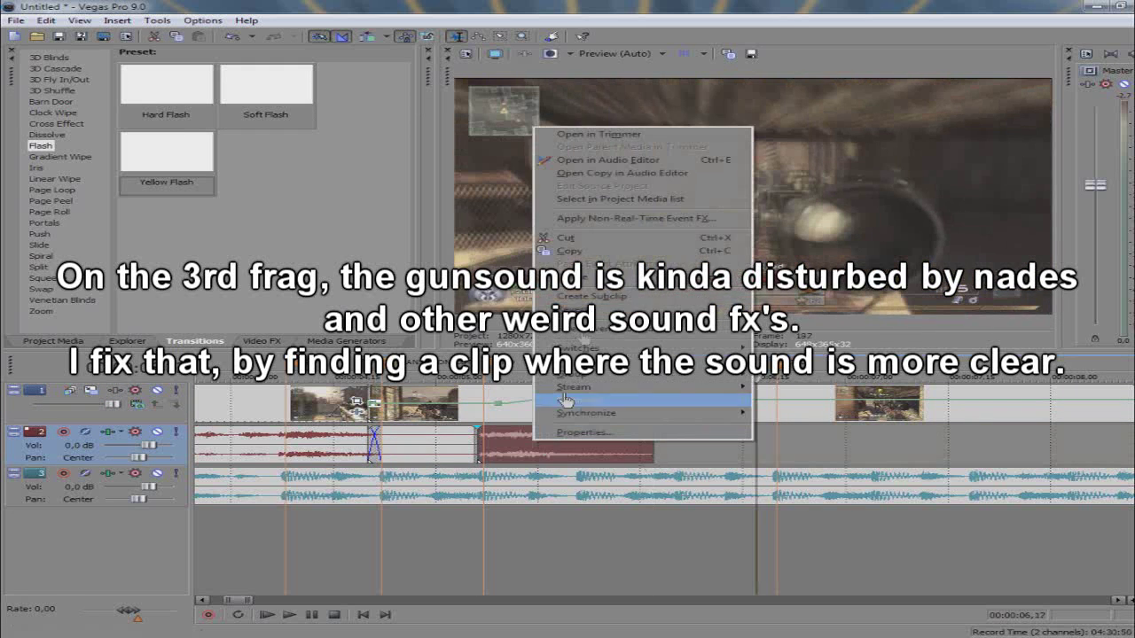
pyautogui.click(568, 255)
pyautogui.hotkey('ctrl', 'v')
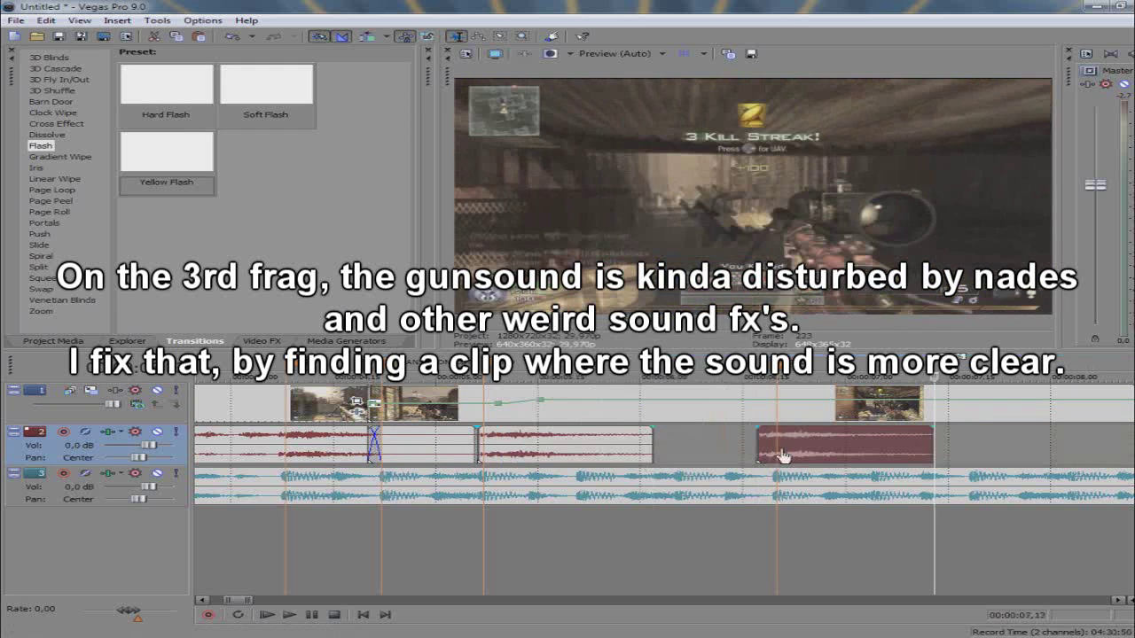
pyautogui.scroll(3, 780, 458)
pyautogui.moveTo(791, 463); pyautogui.dragTo(747, 439)
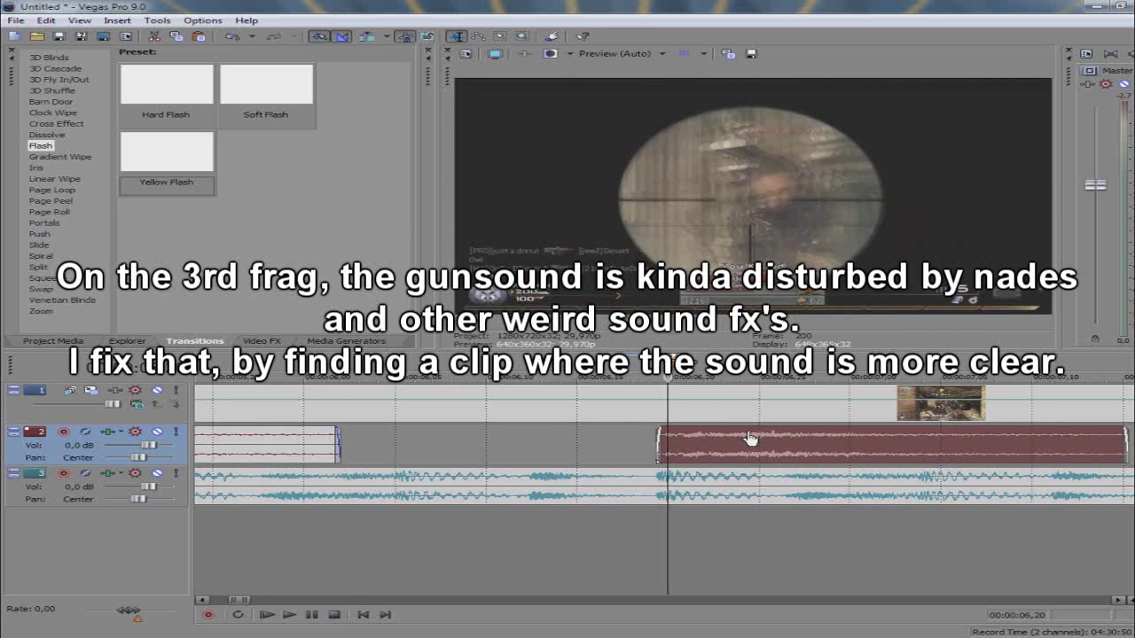
pyautogui.click(671, 532)
pyautogui.press('space')
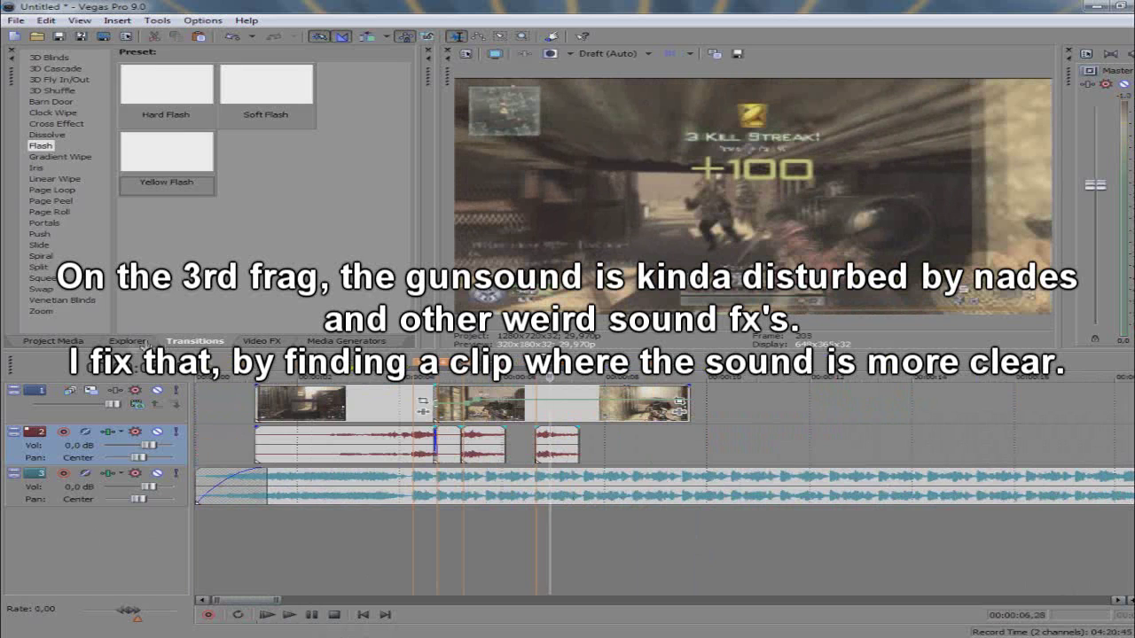
# Browse to CoD4 Editing > DTreats Montage and drag Pistol Shot 2 onto the timeline end
pyautogui.click(142, 342)
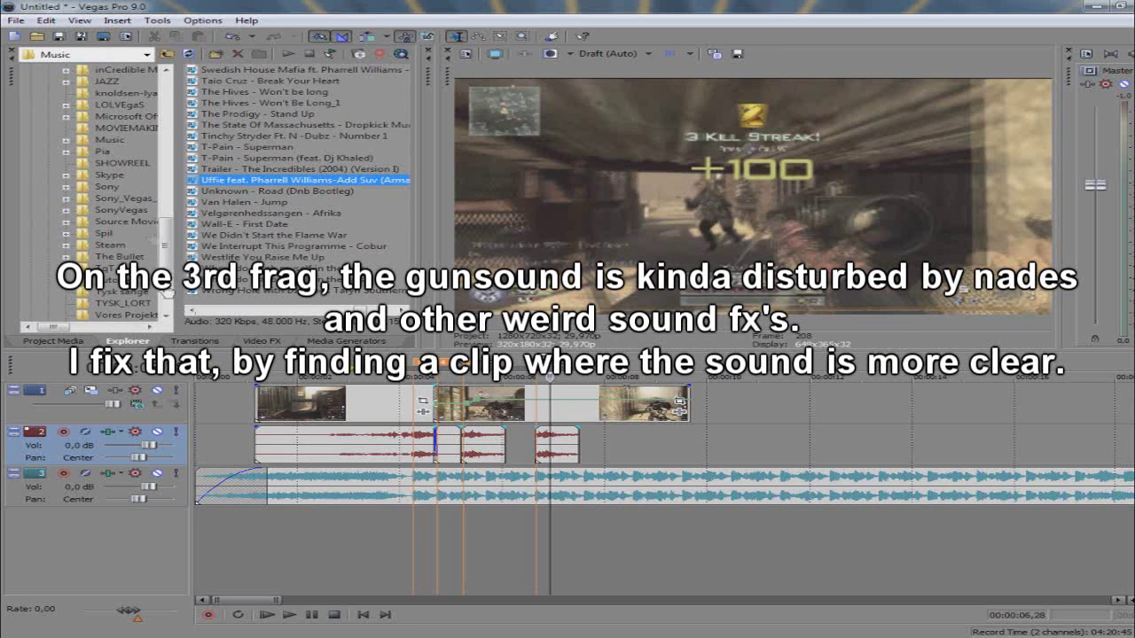
pyautogui.moveTo(166, 292); pyautogui.dragTo(178, 197)
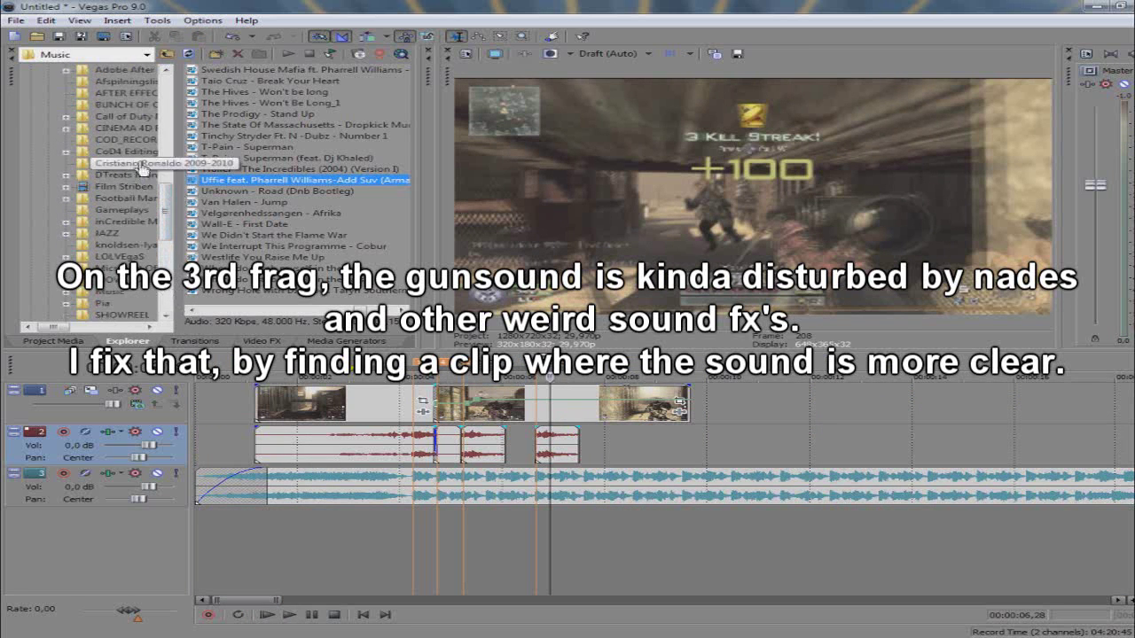
pyautogui.click(126, 152)
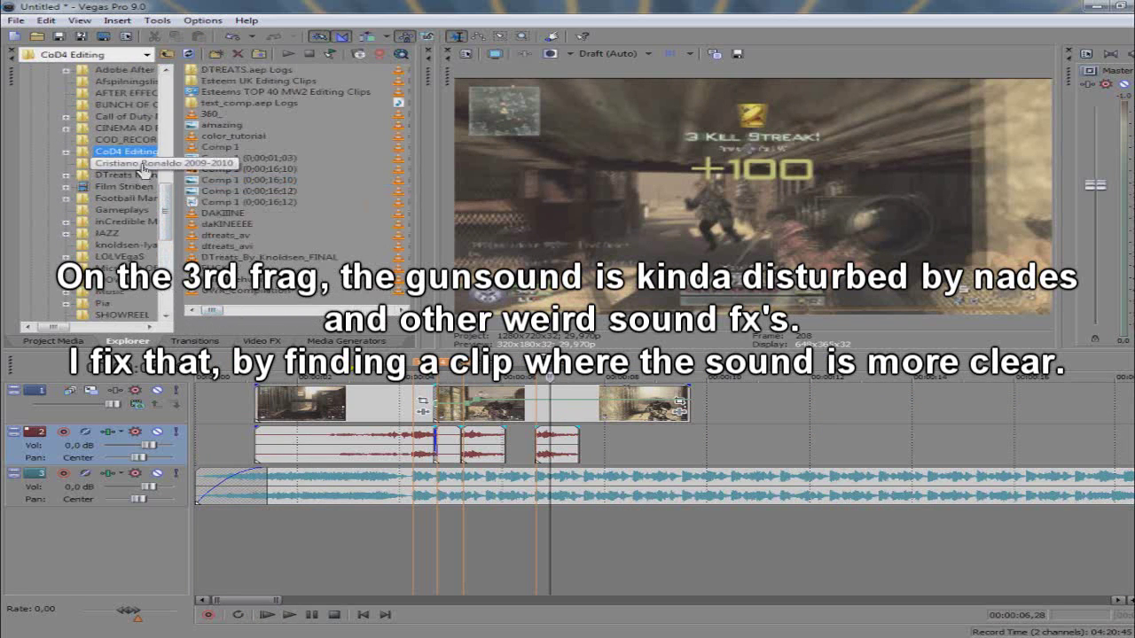
pyautogui.click(137, 176)
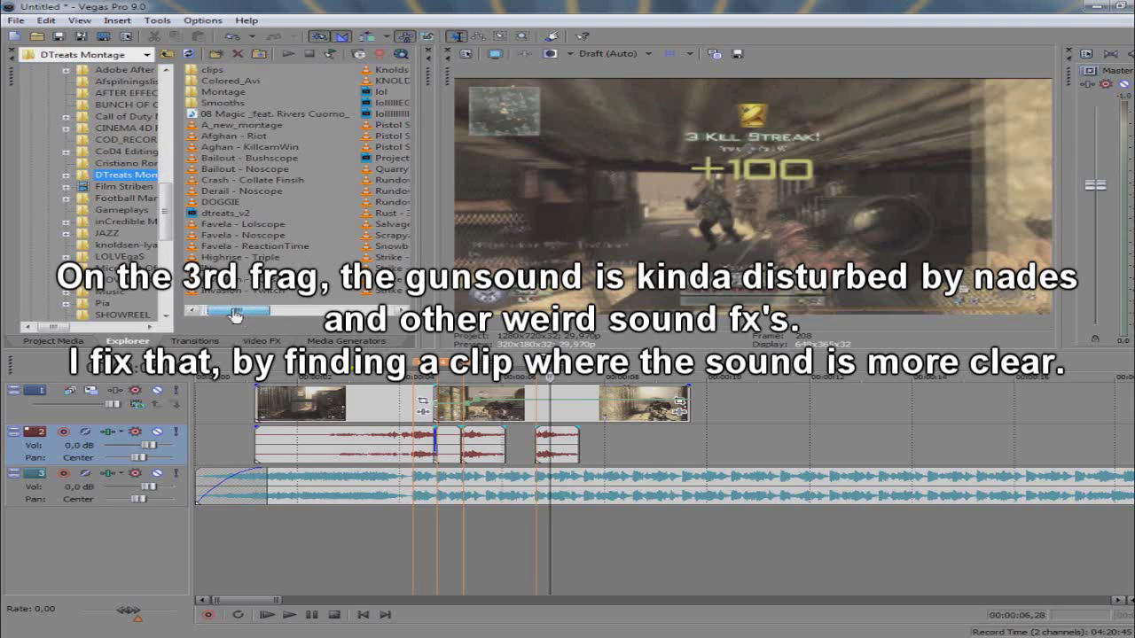
pyautogui.moveTo(259, 315); pyautogui.dragTo(282, 315)
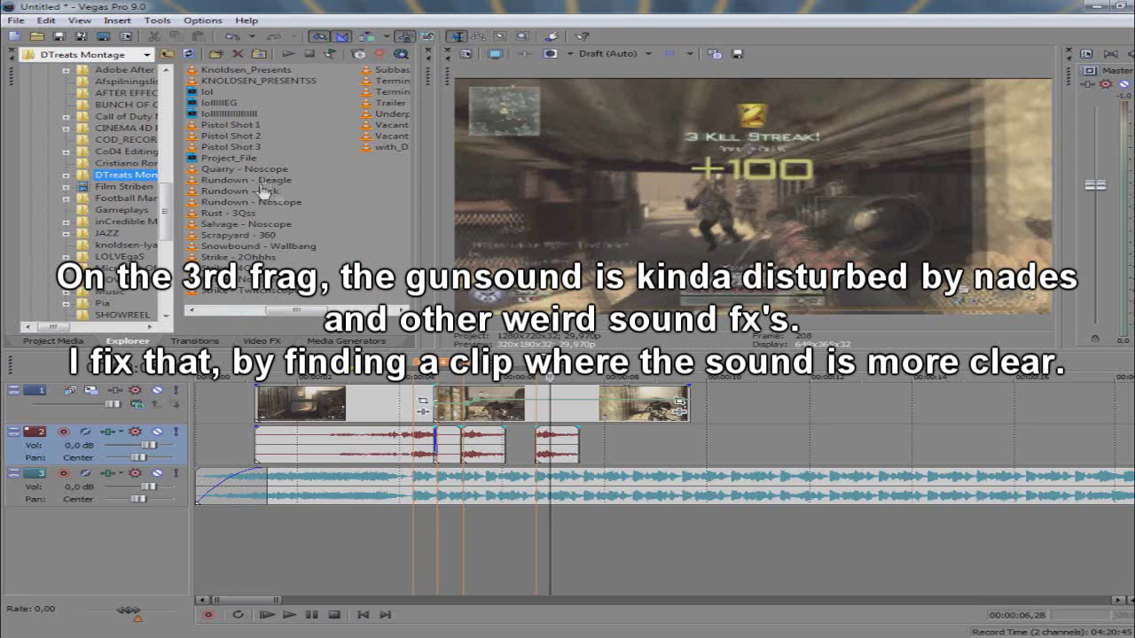
pyautogui.moveTo(266, 308)
pyautogui.mouseDown()
pyautogui.moveTo(356, 305)
pyautogui.moveTo(274, 310)
pyautogui.mouseUp()
pyautogui.moveTo(230, 147); pyautogui.dragTo(935, 417)
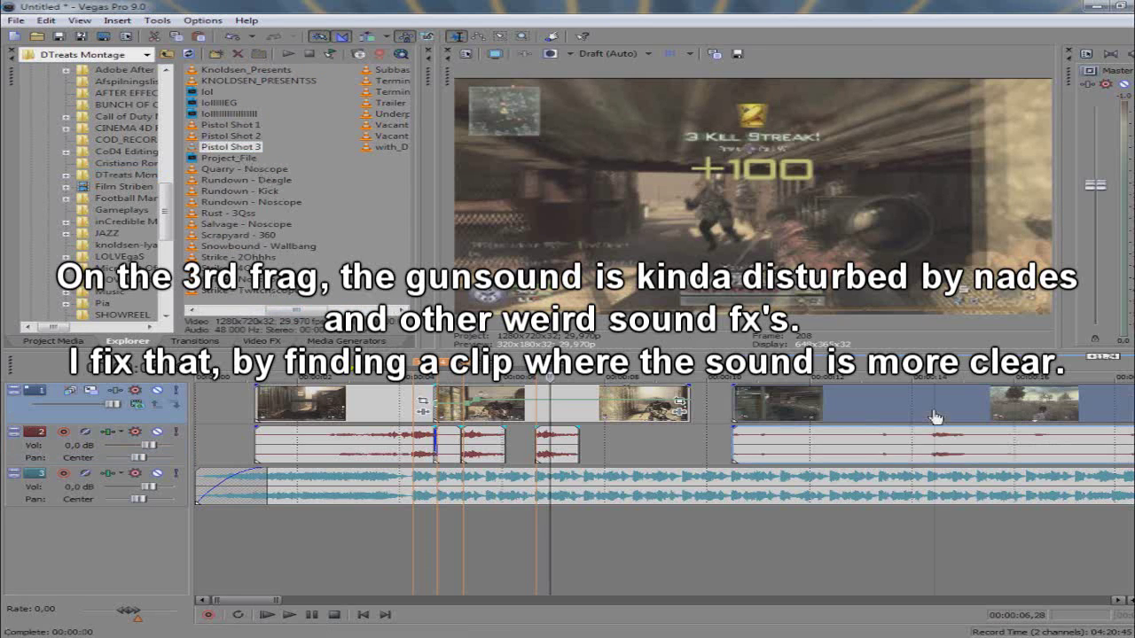
pyautogui.press('Delete')
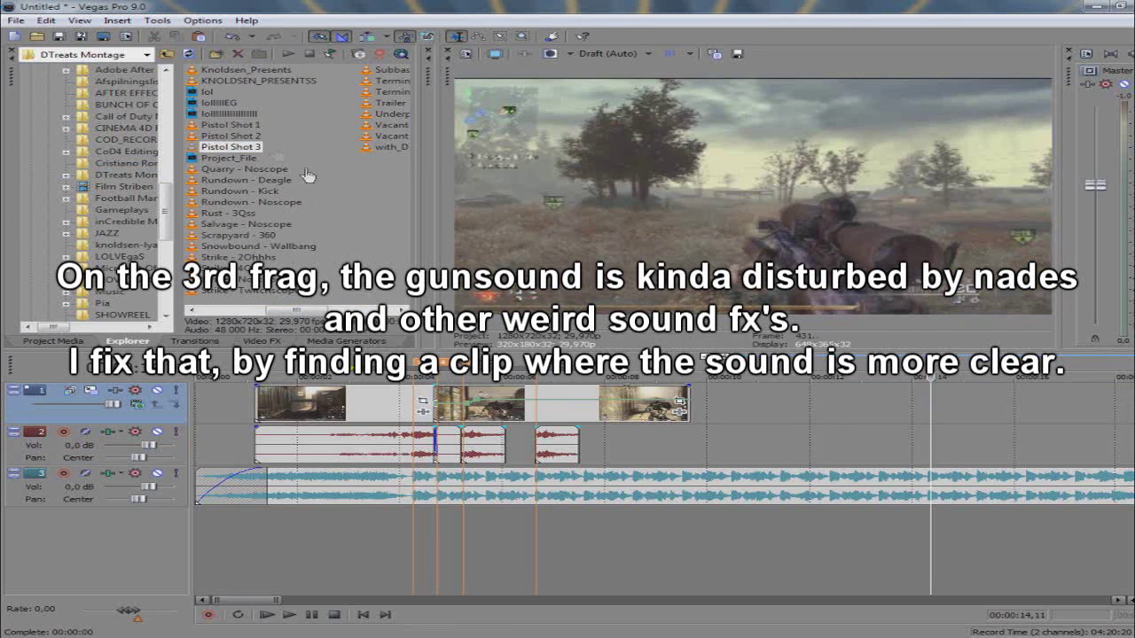
pyautogui.moveTo(231, 136); pyautogui.dragTo(999, 460)
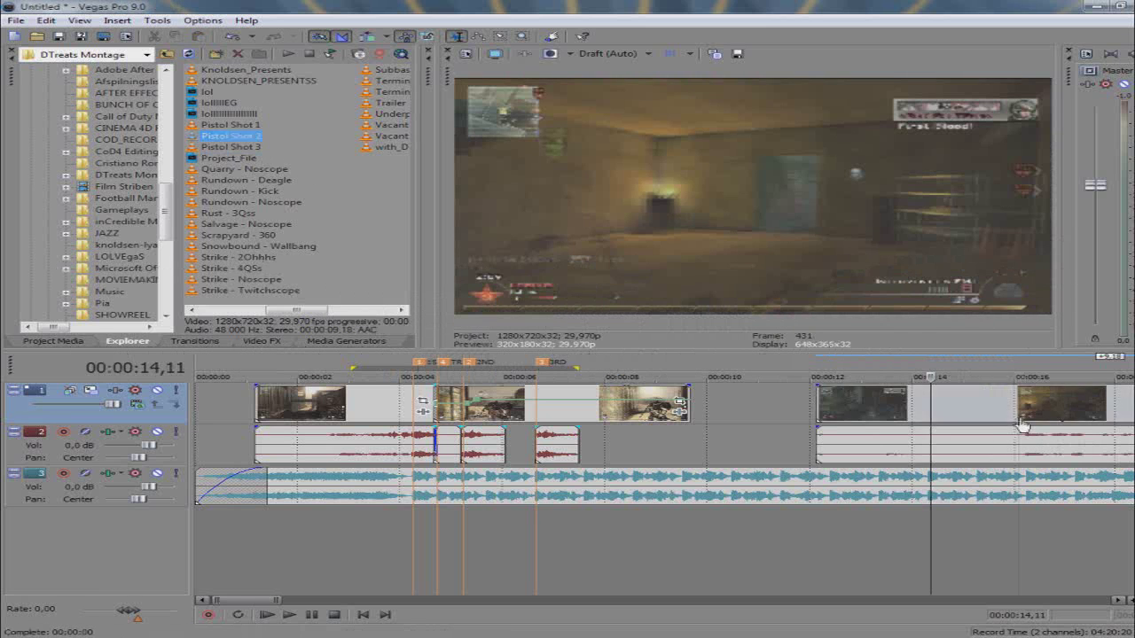
# Ungroup the Pistol Shot 2 clip and delete its video, keeping the audio
pyautogui.click(1028, 430)
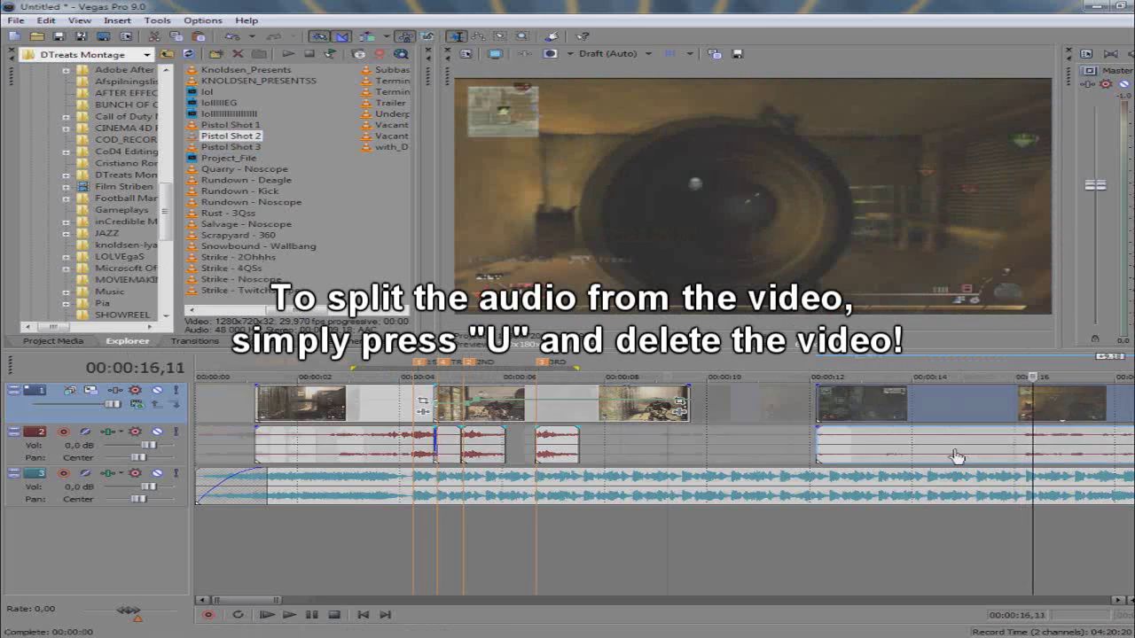
pyautogui.scroll(-3, 958, 459)
pyautogui.click(663, 421)
pyautogui.click(658, 418)
pyautogui.scroll(3, 674, 425)
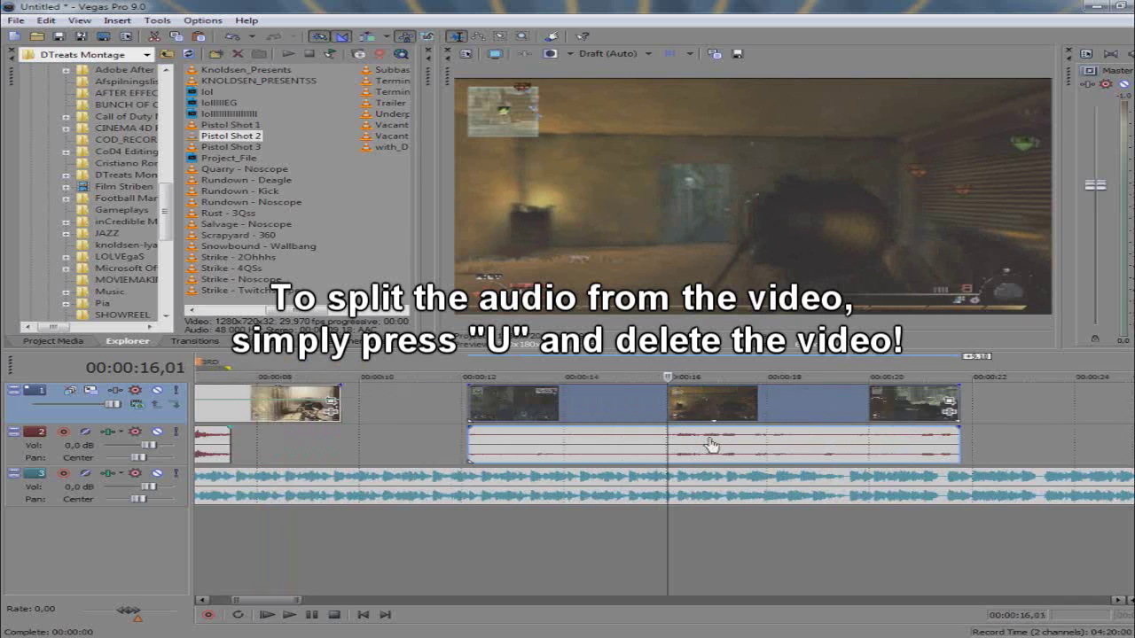
pyautogui.click(286, 614)
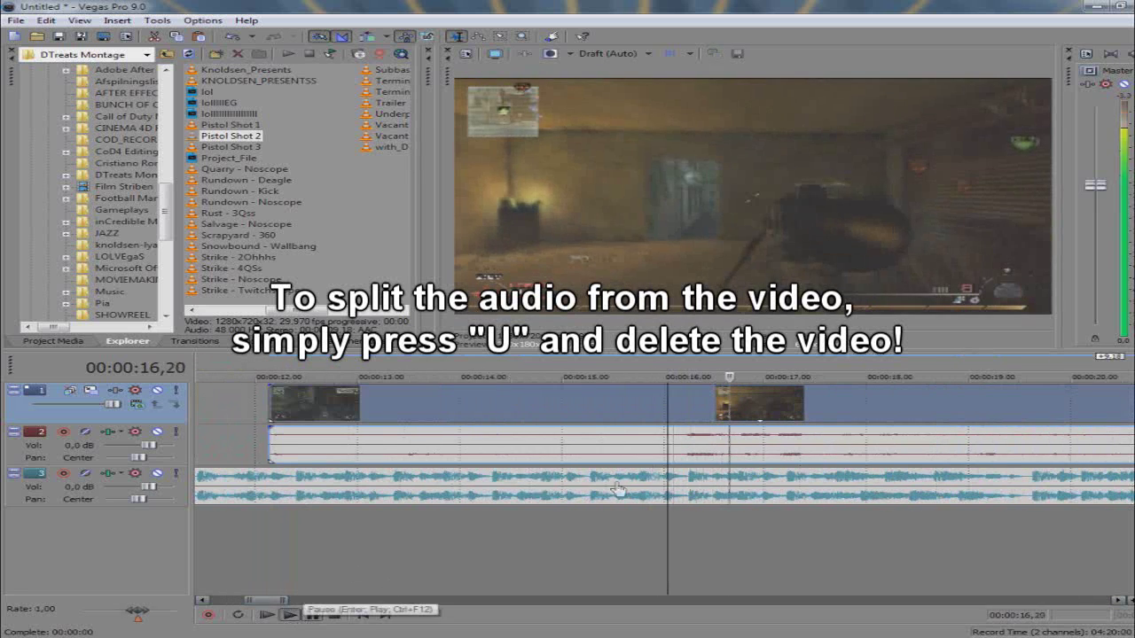
pyautogui.click(679, 452)
pyautogui.press('u')
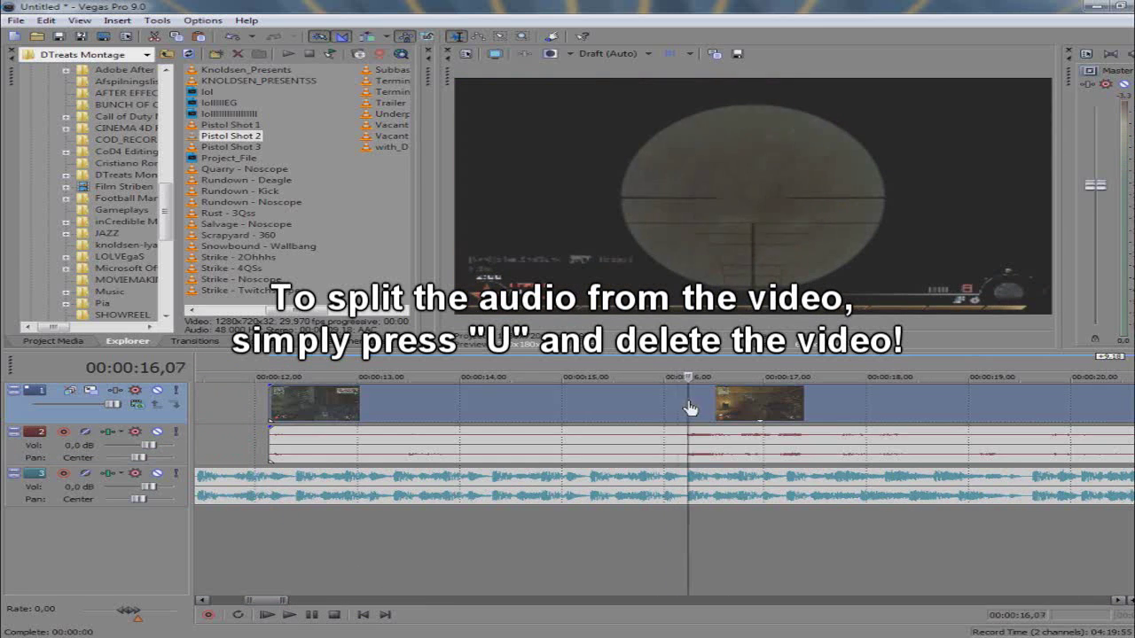
pyautogui.click(683, 413)
pyautogui.press('Delete')
# Trim the Pistol Shot 2 audio to the short gunshot and move it toward 6.4 seconds
pyautogui.click(743, 453)
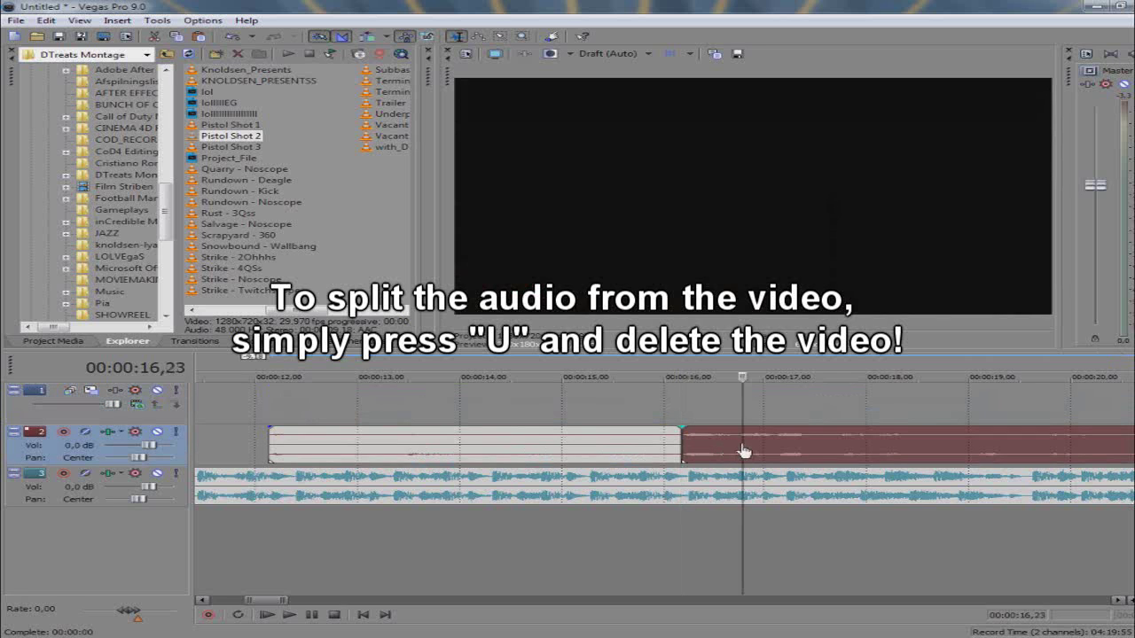
pyautogui.press('space')
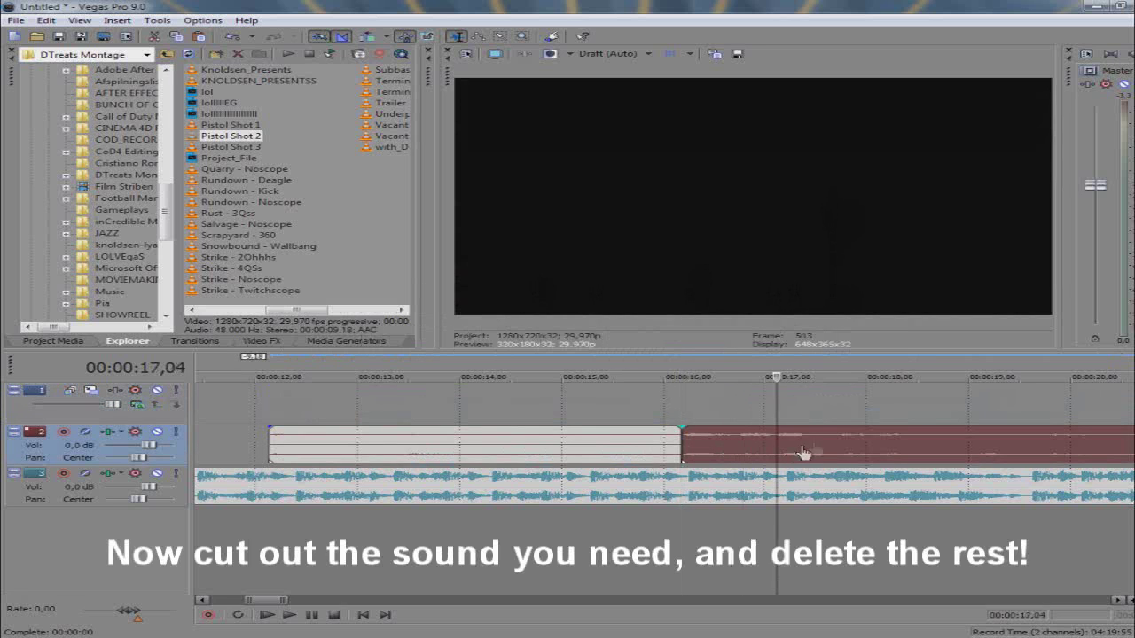
pyautogui.click(682, 409)
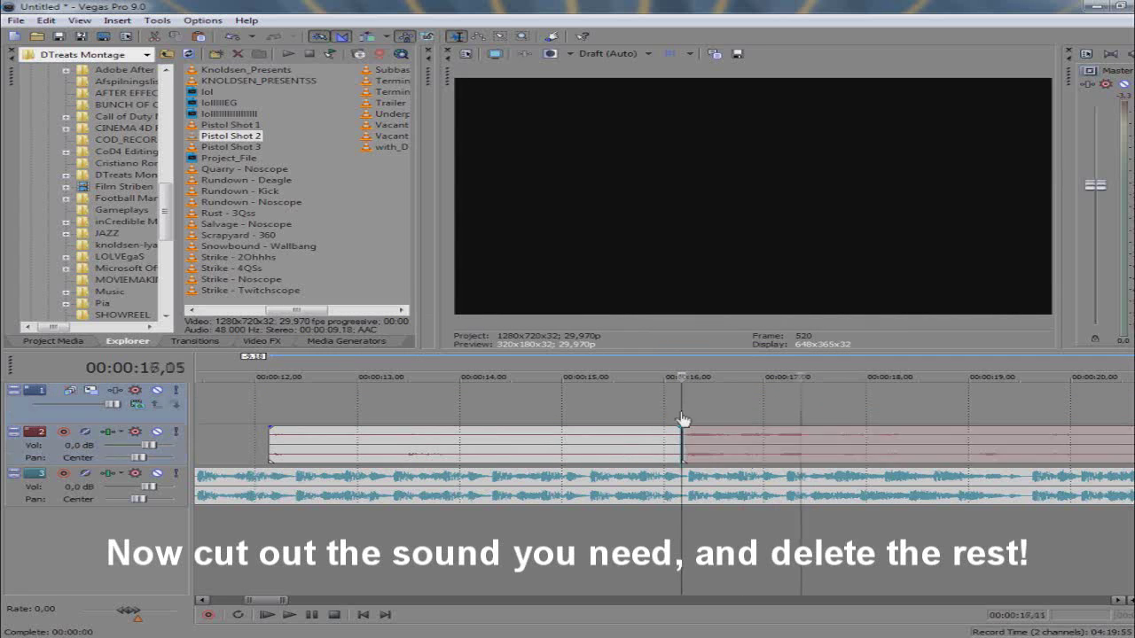
pyautogui.click(312, 614)
pyautogui.click(742, 450)
pyautogui.press('s')
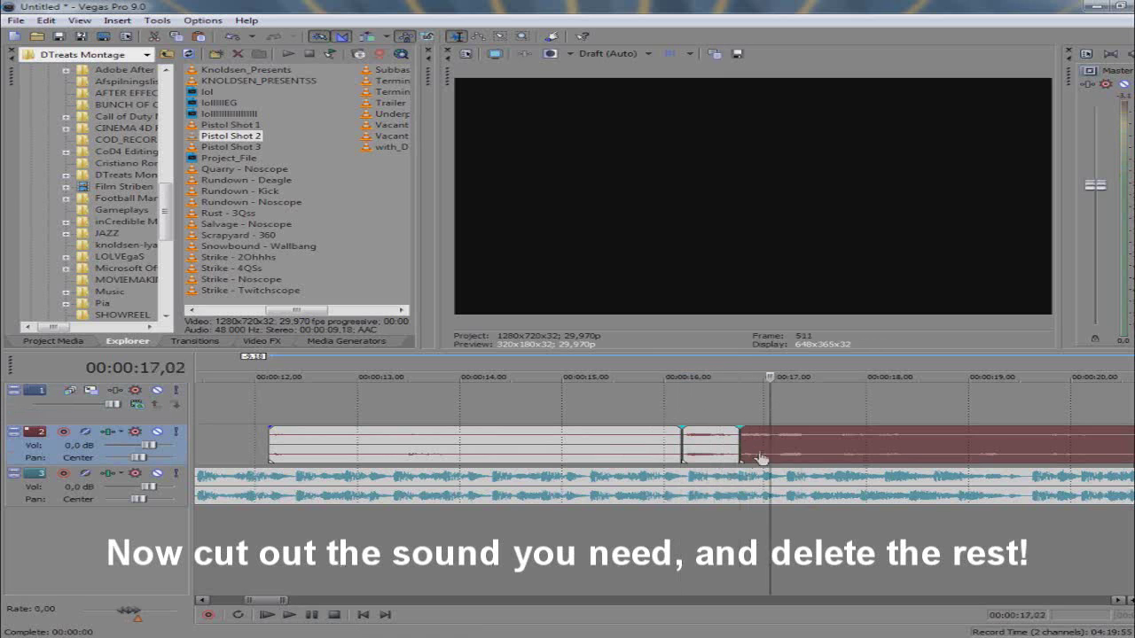
pyautogui.press('Delete')
pyautogui.click(591, 450)
pyautogui.press('Delete')
pyautogui.moveTo(705, 448); pyautogui.dragTo(497, 457)
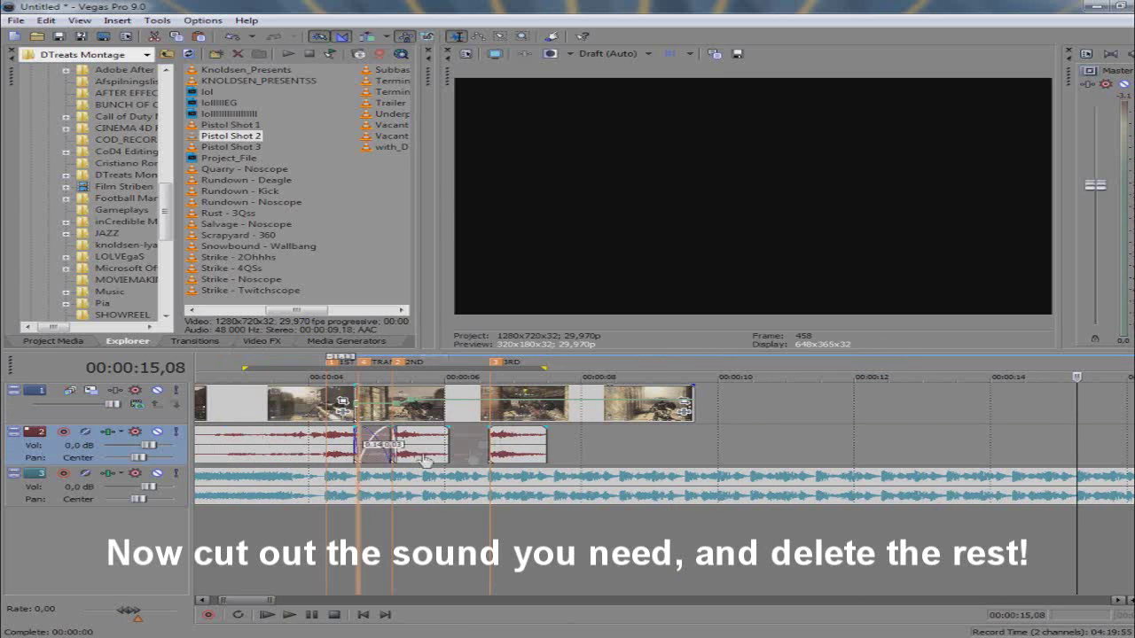
# Insert a new audio track and move the short gunshot onto it at the 3RD marker
pyautogui.click(536, 443)
pyautogui.scroll(3, 537, 444)
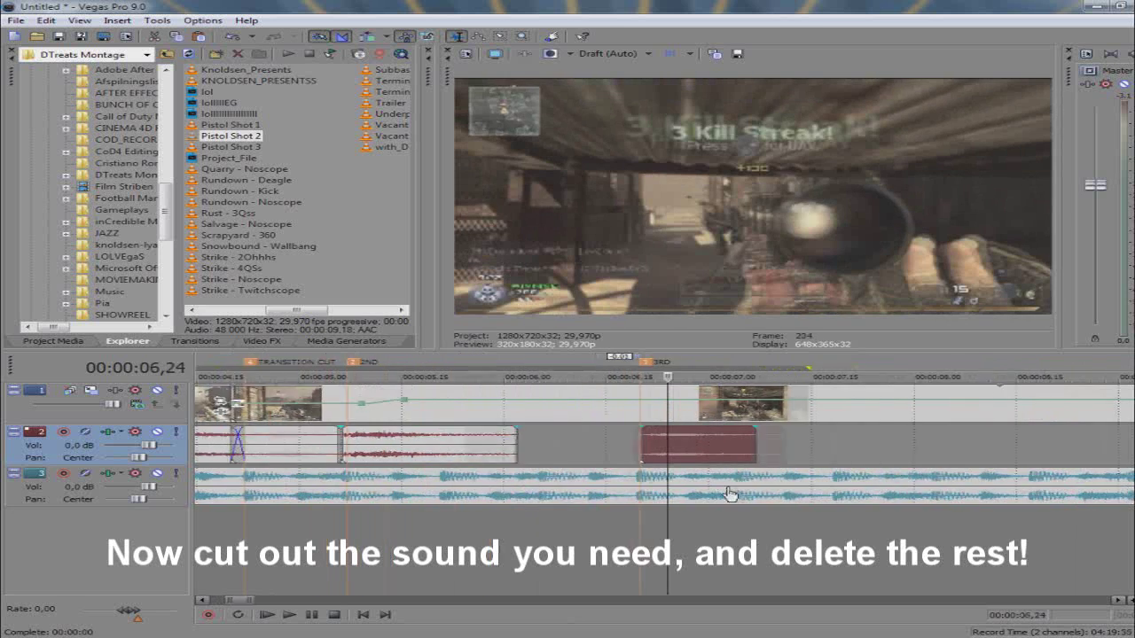
pyautogui.rightClick(834, 448)
pyautogui.click(877, 468)
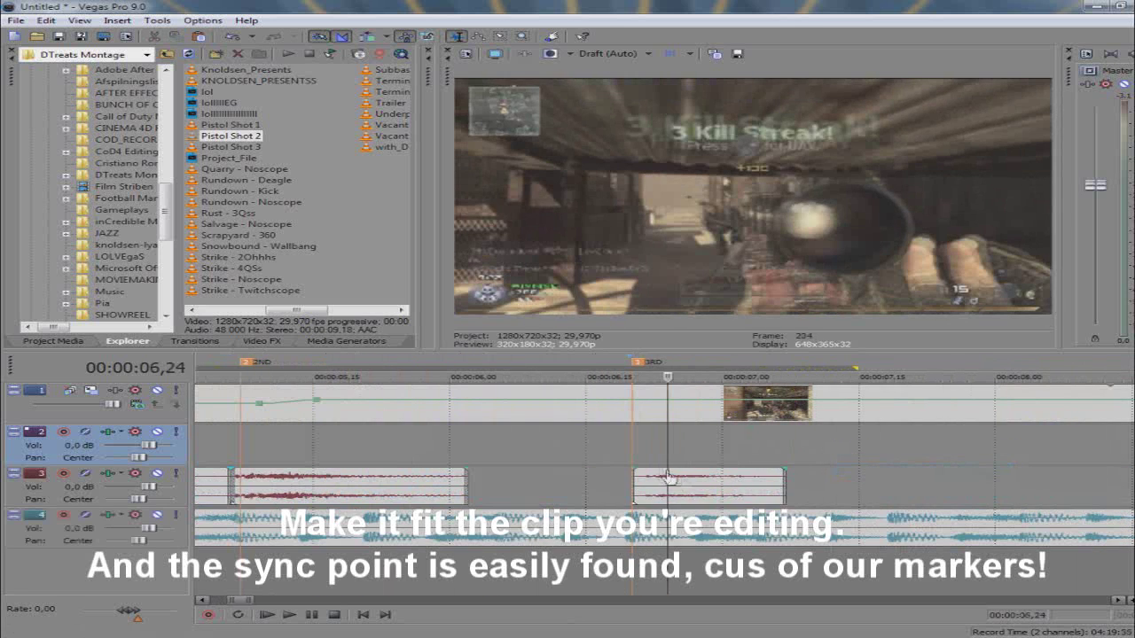
pyautogui.moveTo(668, 486); pyautogui.dragTo(648, 452)
pyautogui.click(643, 452)
pyautogui.scroll(2, 729, 455)
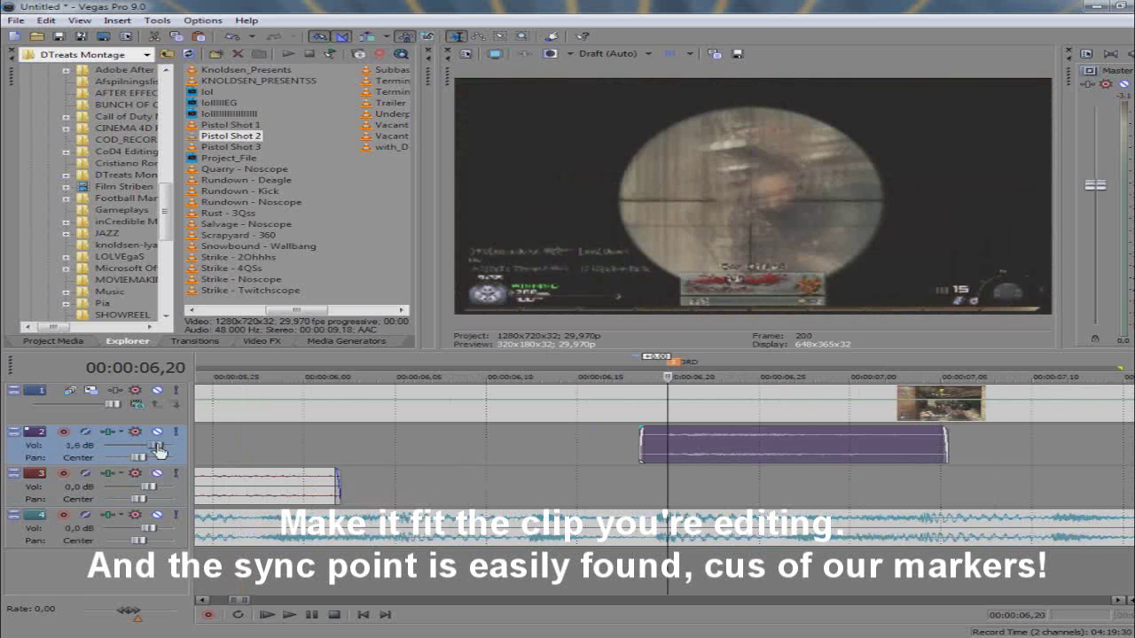
pyautogui.click(659, 405)
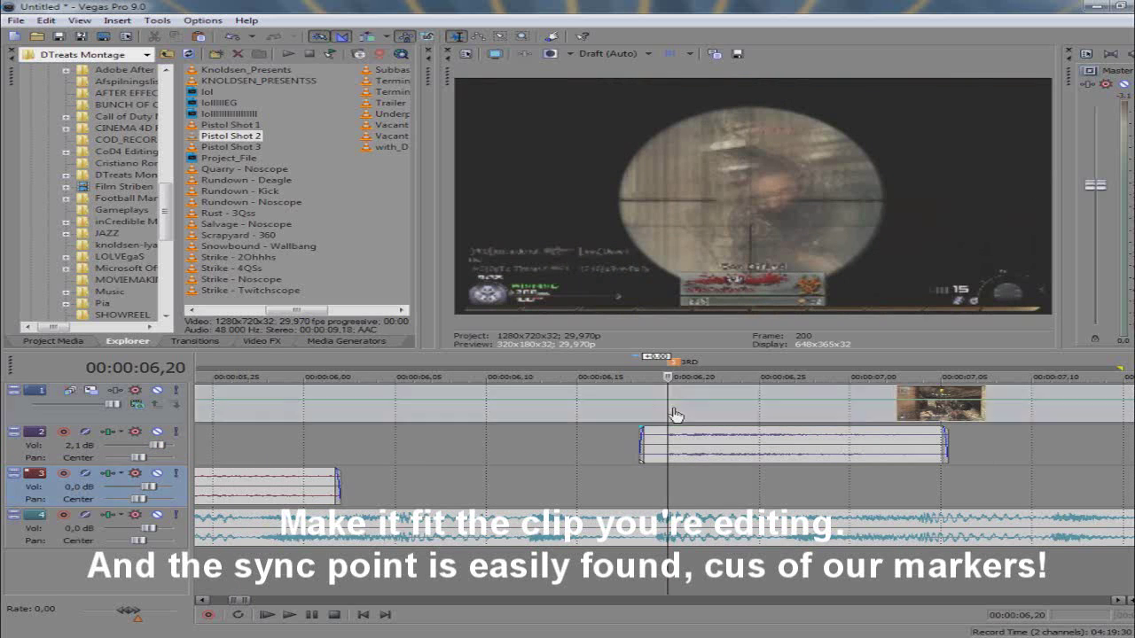
pyautogui.scroll(-5, 585, 470)
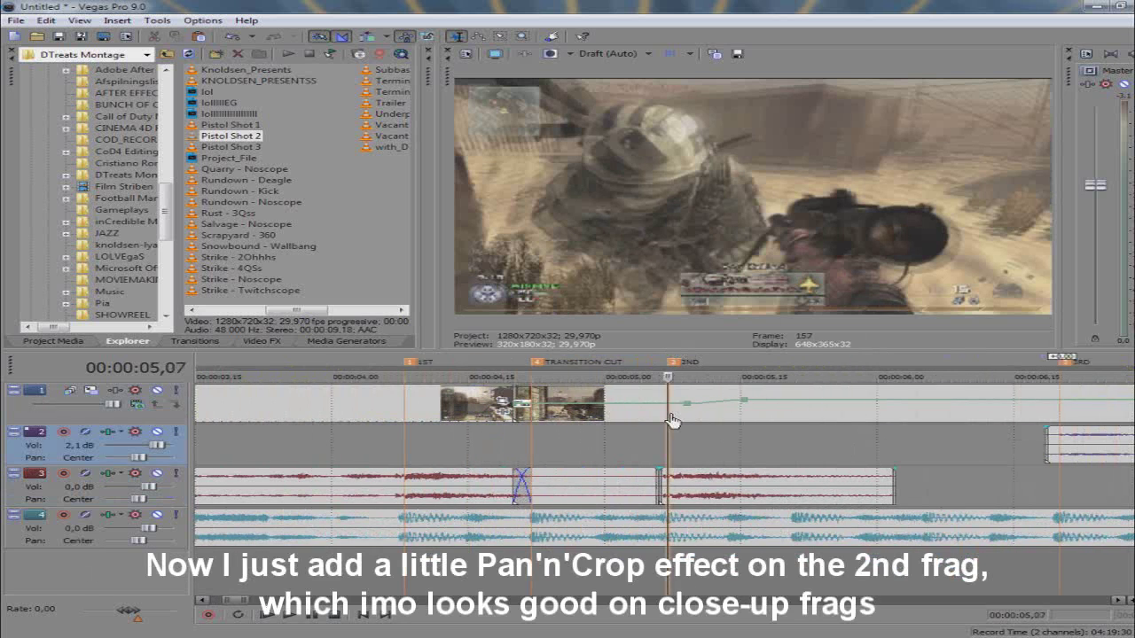
# Open Pan/Crop on the second frag clip and reset its crop to the full frame
pyautogui.click(671, 419)
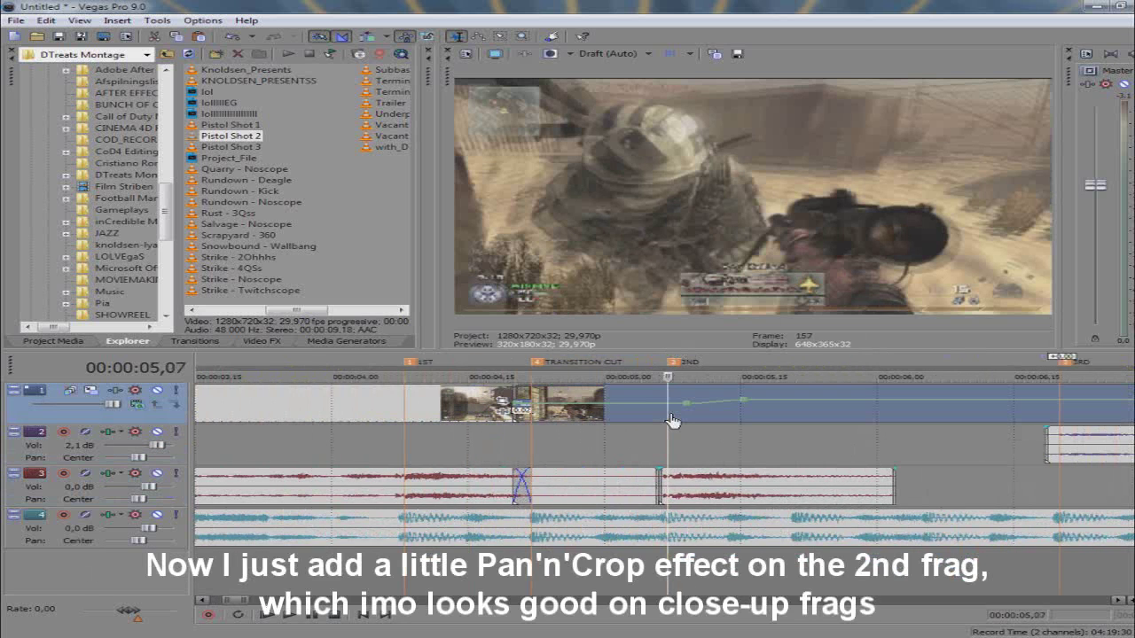
pyautogui.click(695, 408)
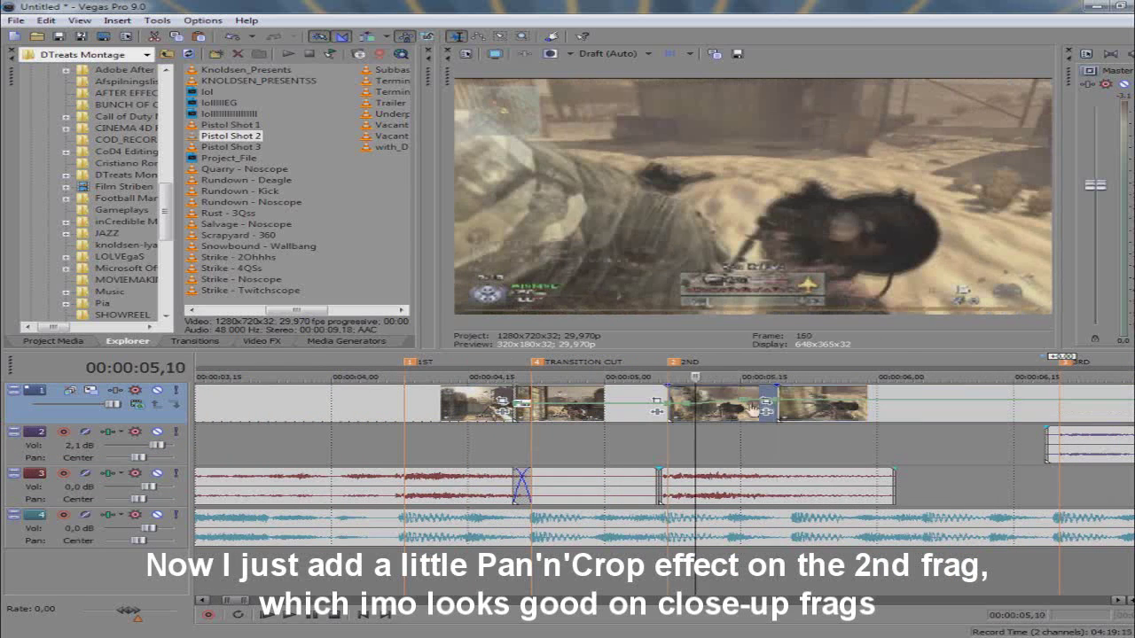
pyautogui.click(764, 403)
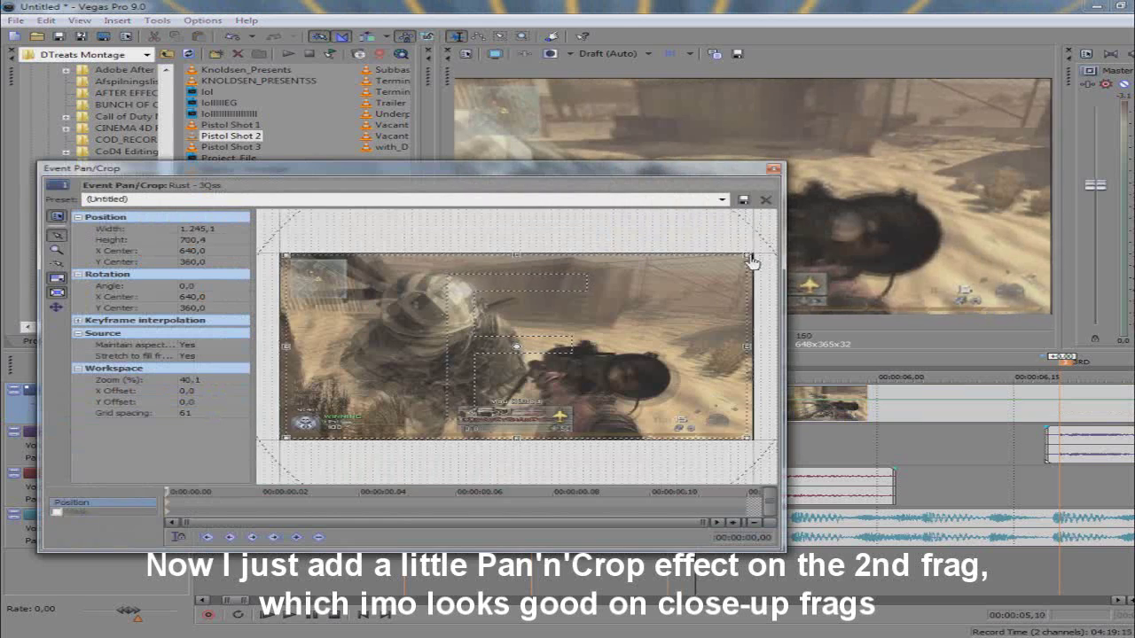
pyautogui.rightClick(626, 286)
pyautogui.click(651, 296)
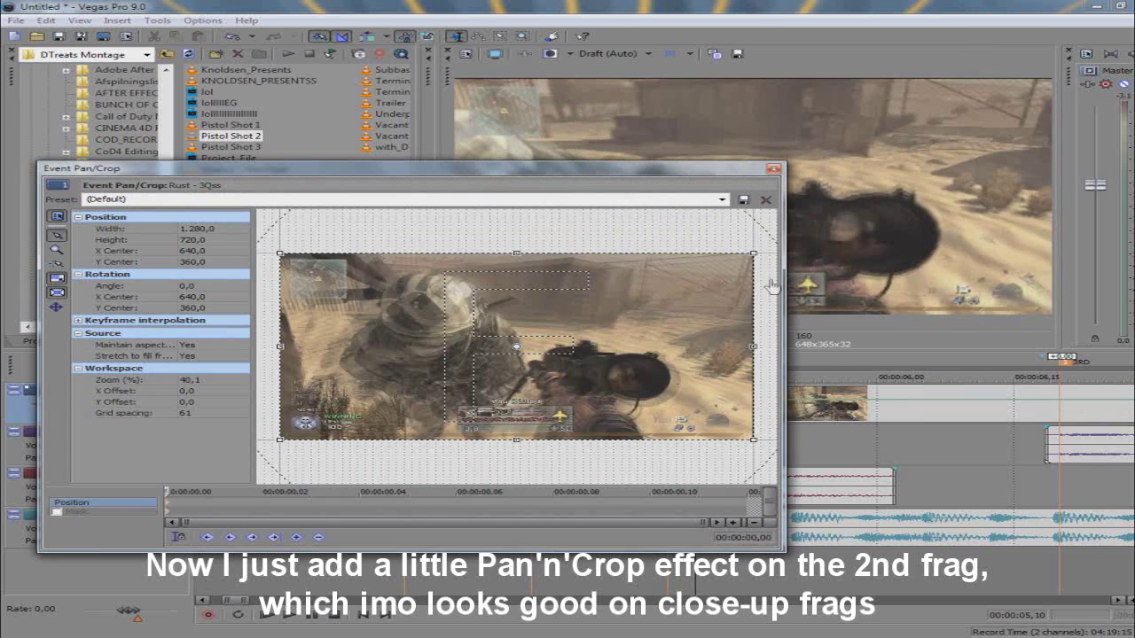
# Shrink the crop box to zoom in and rotate it 2.2°, then restore the full frame at 0,06
pyautogui.moveTo(757, 258)
pyautogui.mouseDown()
pyautogui.moveTo(731, 263)
pyautogui.moveTo(724, 249)
pyautogui.moveTo(732, 257)
pyautogui.mouseUp()
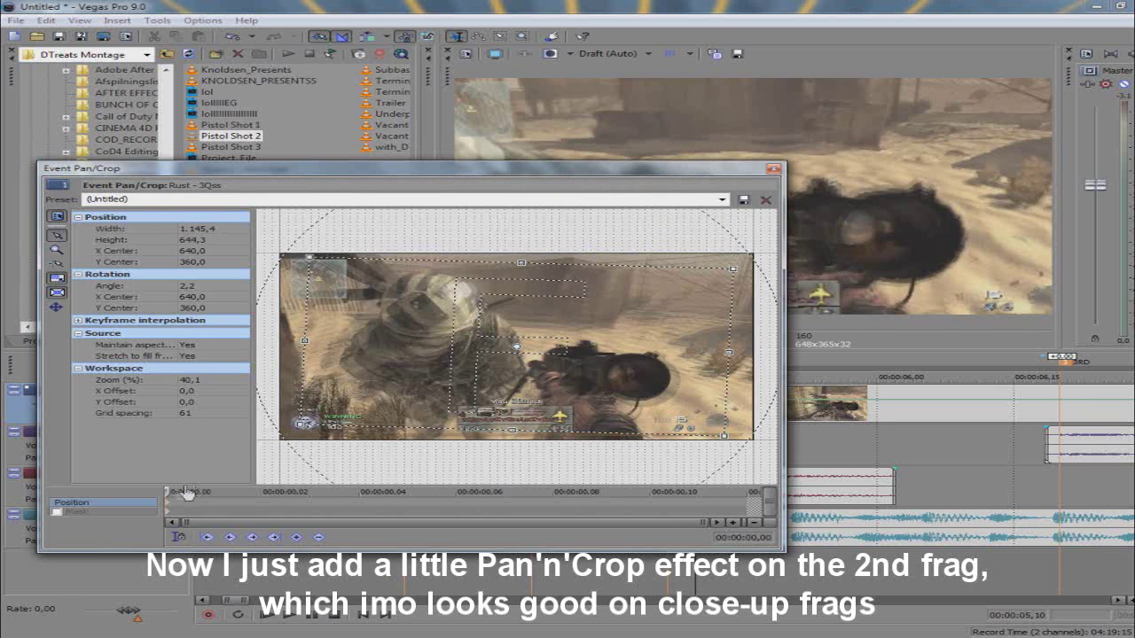
pyautogui.moveTo(206, 498); pyautogui.dragTo(455, 497)
pyautogui.rightClick(552, 373)
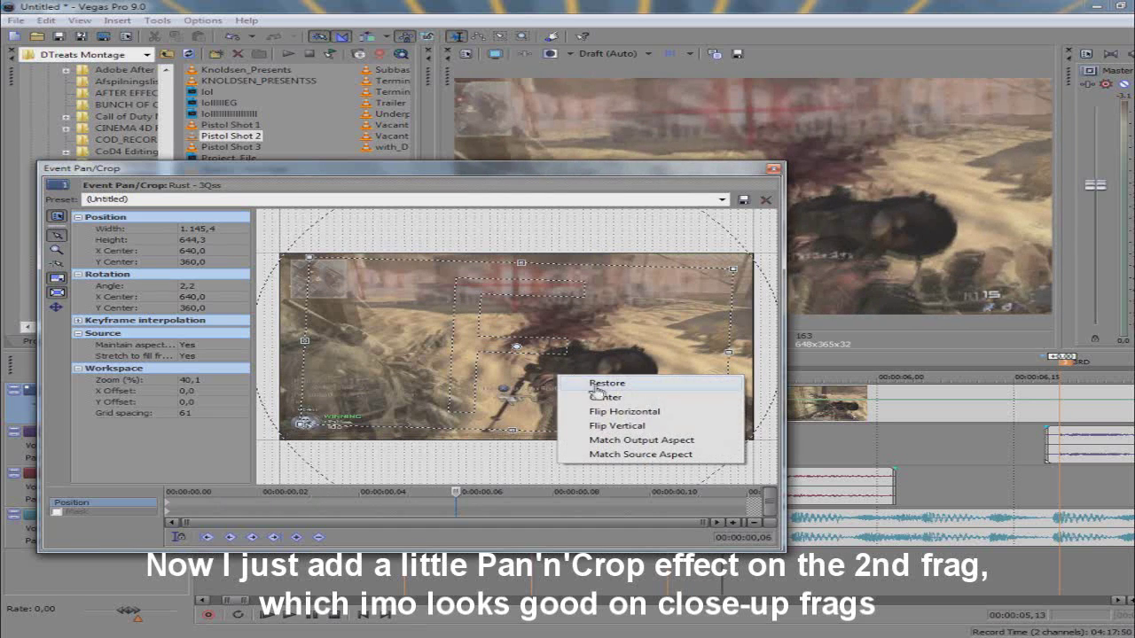
pyautogui.click(581, 383)
pyautogui.click(773, 169)
pyautogui.click(611, 53)
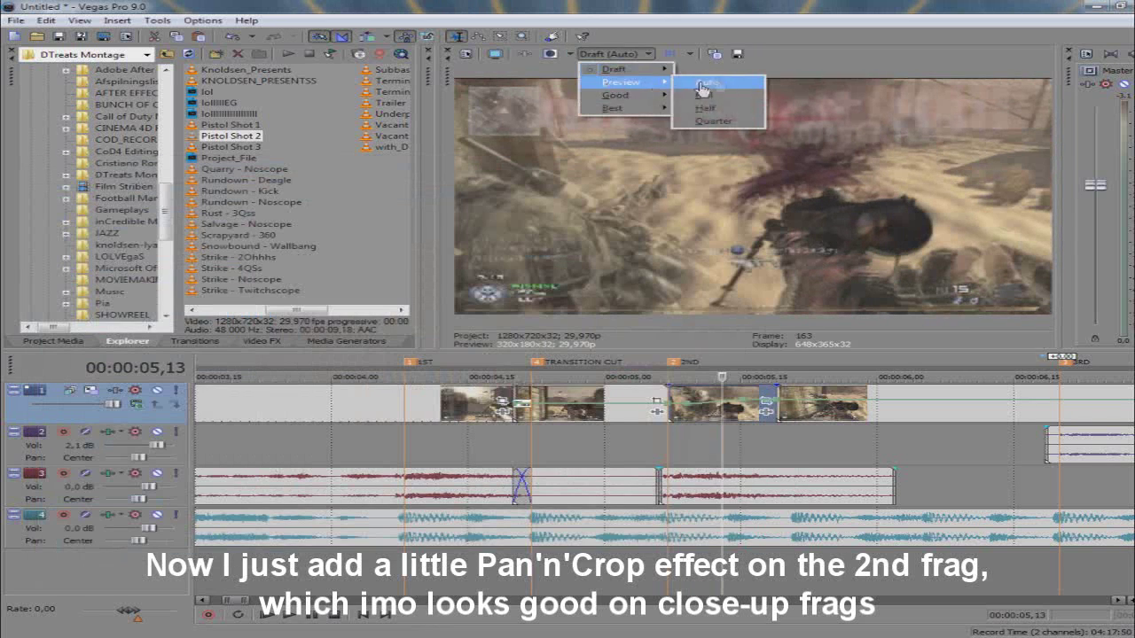
# Switch preview quality to Preview (Auto) and park the playhead on the first frag
pyautogui.click(700, 82)
pyautogui.scroll(-2, 795, 514)
pyautogui.scroll(-2, 796, 514)
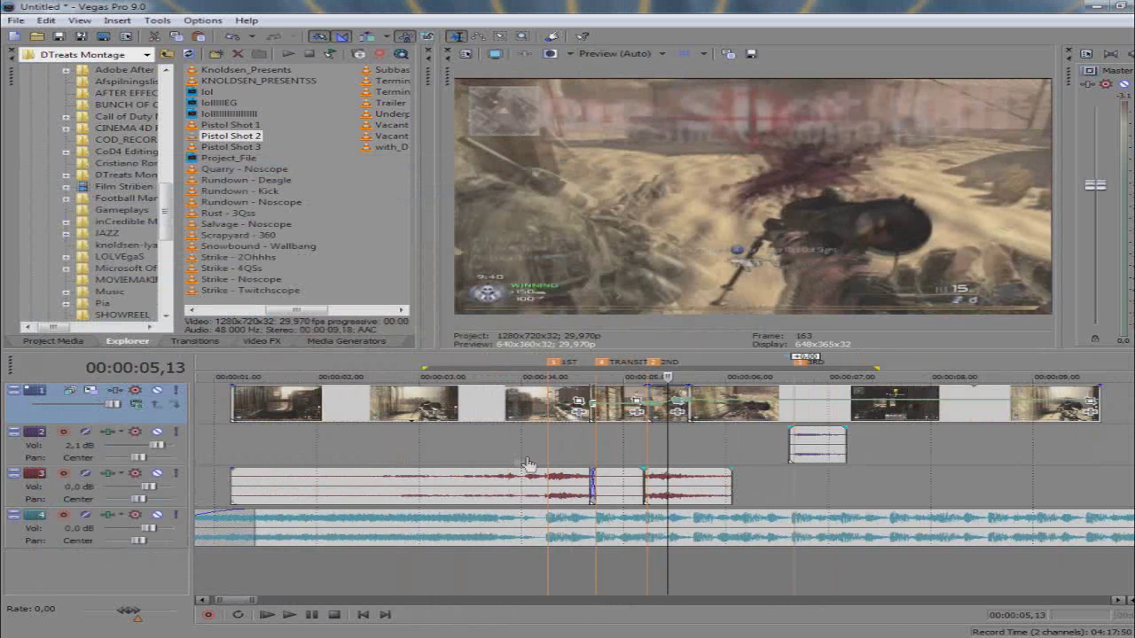
pyautogui.click(514, 443)
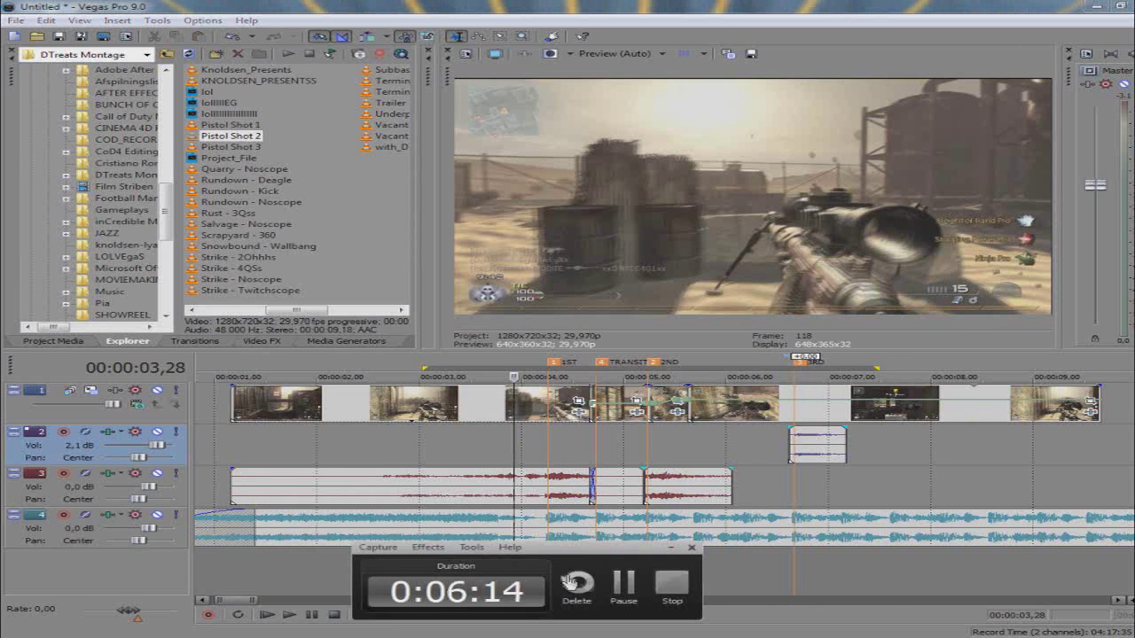
pyautogui.click(508, 444)
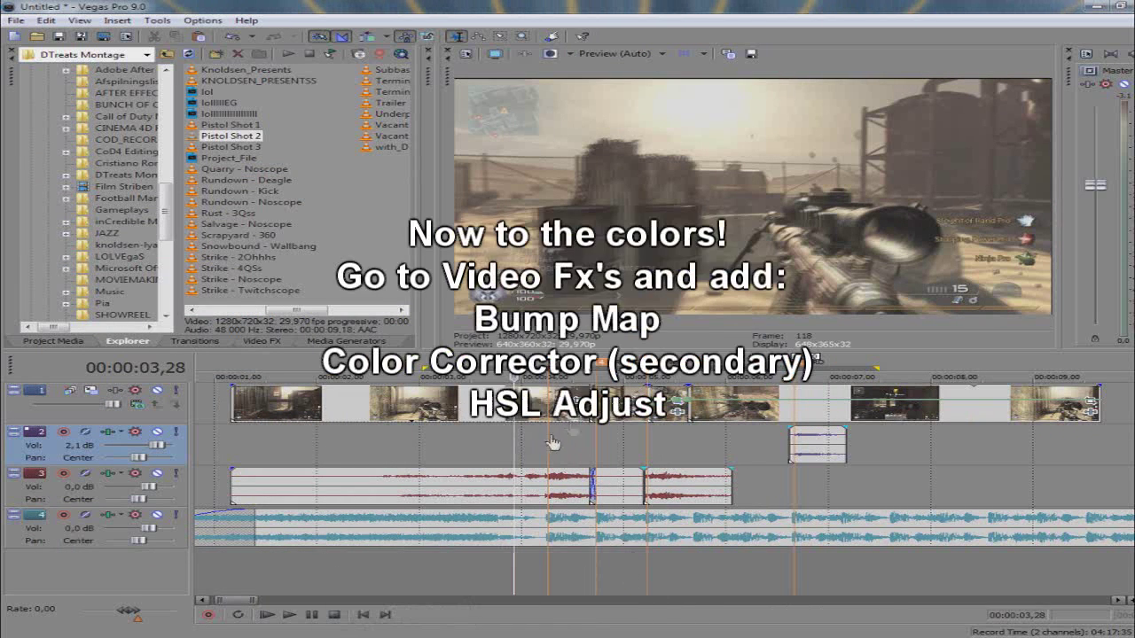
pyautogui.press('Right')
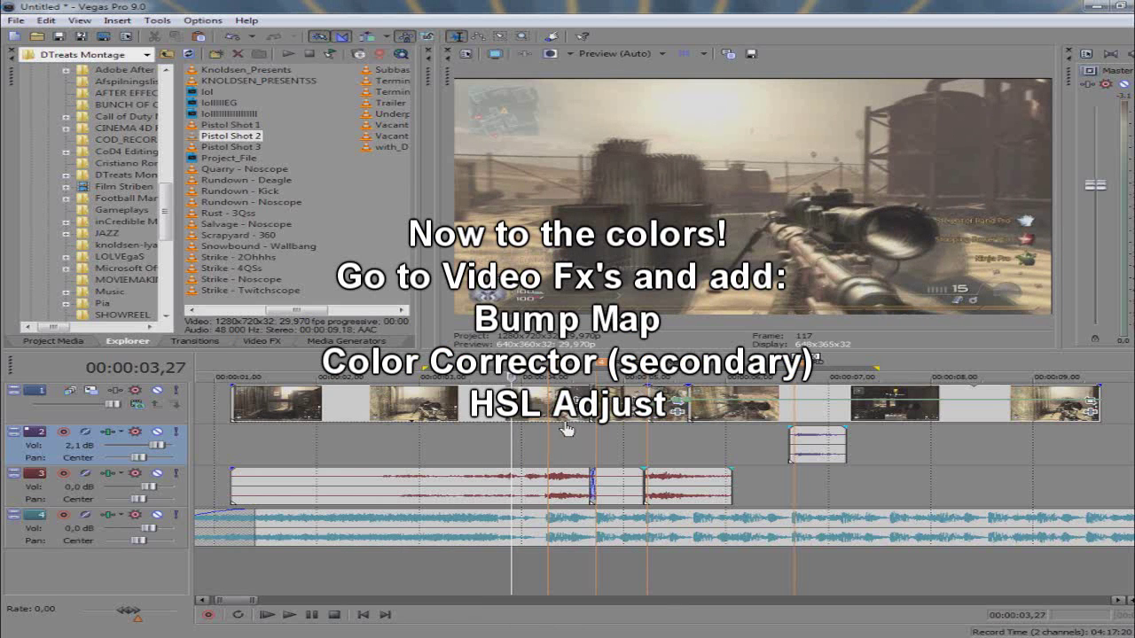
# Add Bump Map and Color Corrector (Secondary) to the Rust - 3Qss clip's effect chain
pyautogui.click(678, 403)
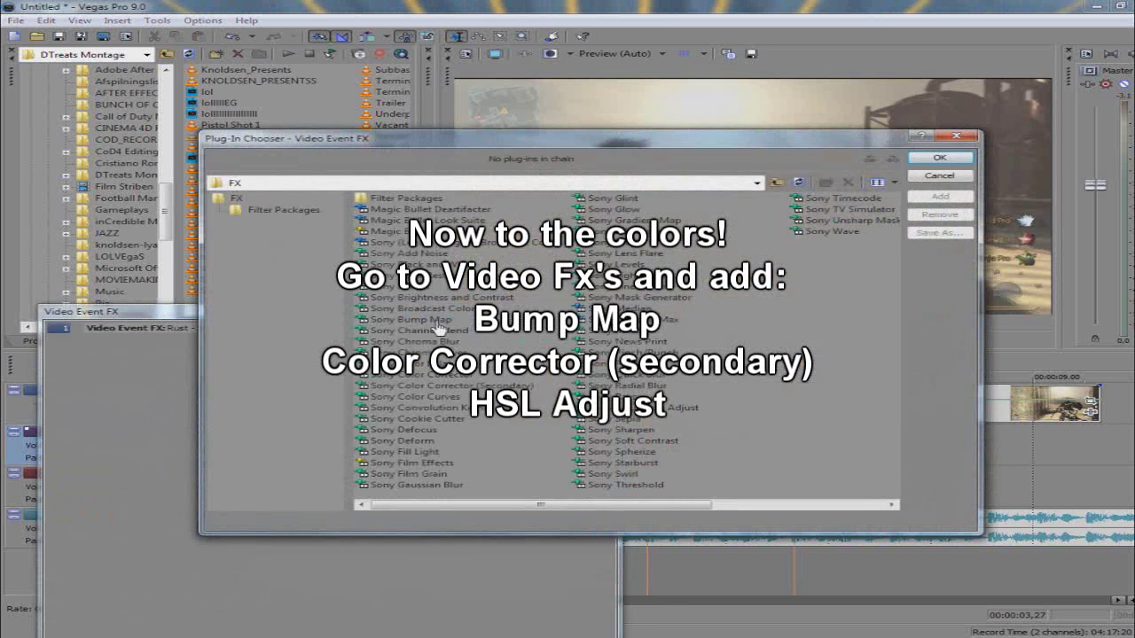
pyautogui.doubleClick(436, 321)
pyautogui.doubleClick(417, 384)
pyautogui.press('Return')
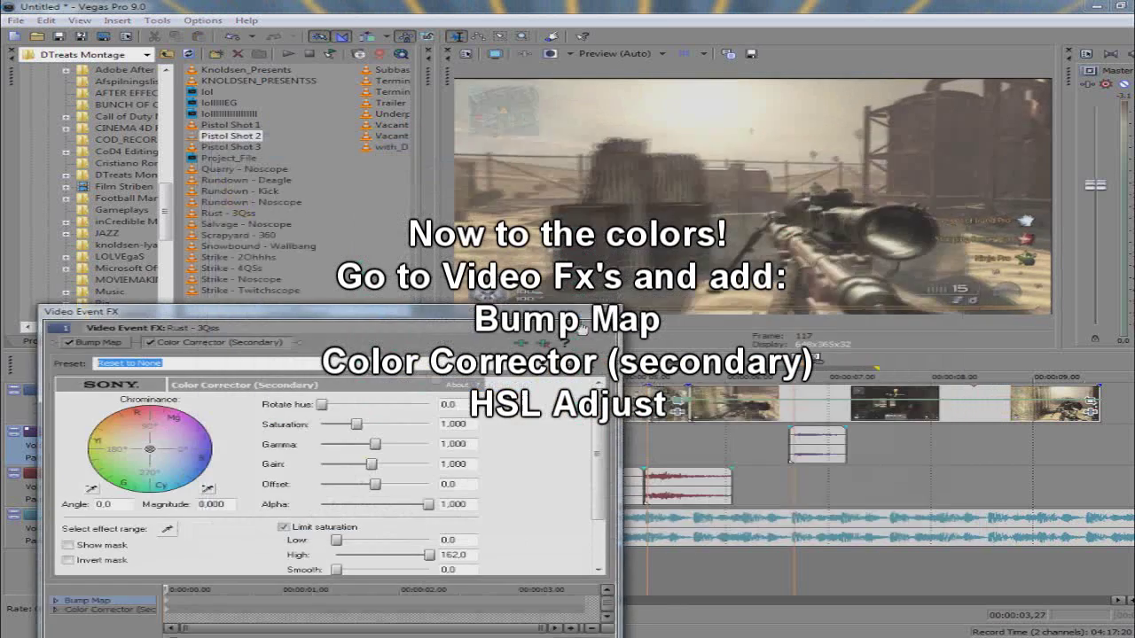
# Set Bump Map height to 0 and intensity to 0.266, and shift the Color Corrector tint
pyautogui.click(113, 344)
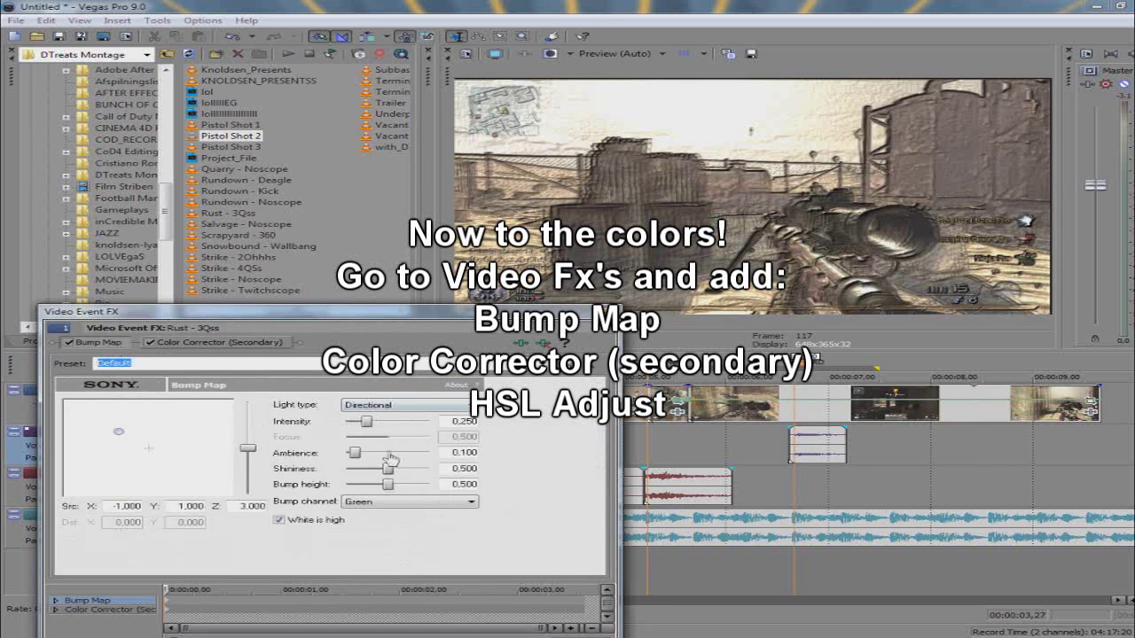
pyautogui.moveTo(387, 486); pyautogui.dragTo(347, 486)
pyautogui.moveTo(373, 427); pyautogui.dragTo(371, 427)
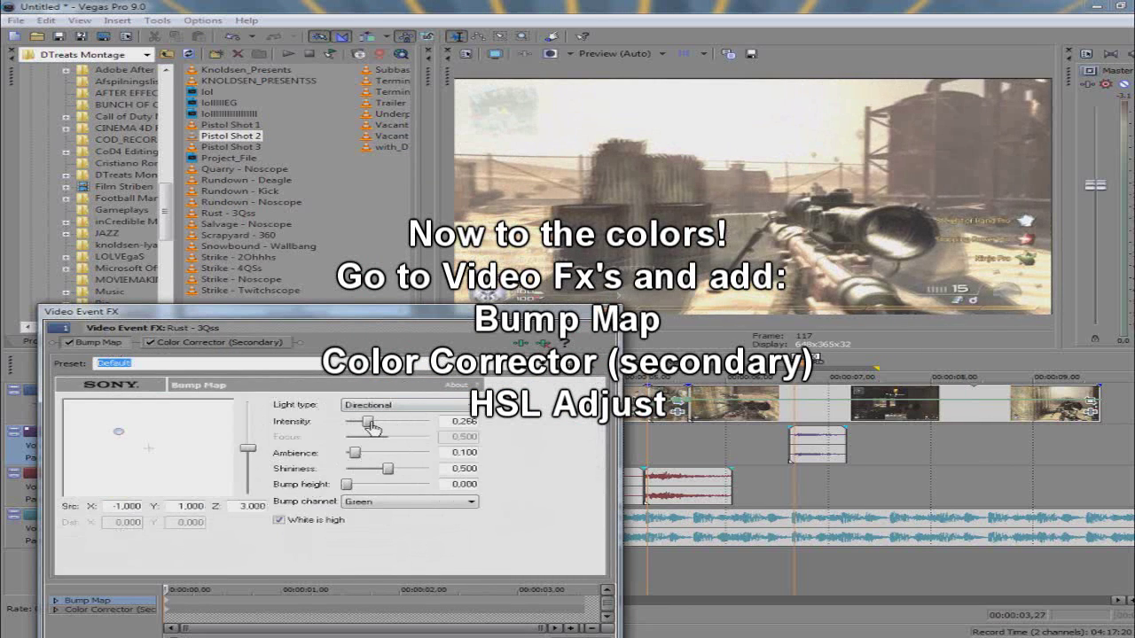
pyautogui.click(238, 343)
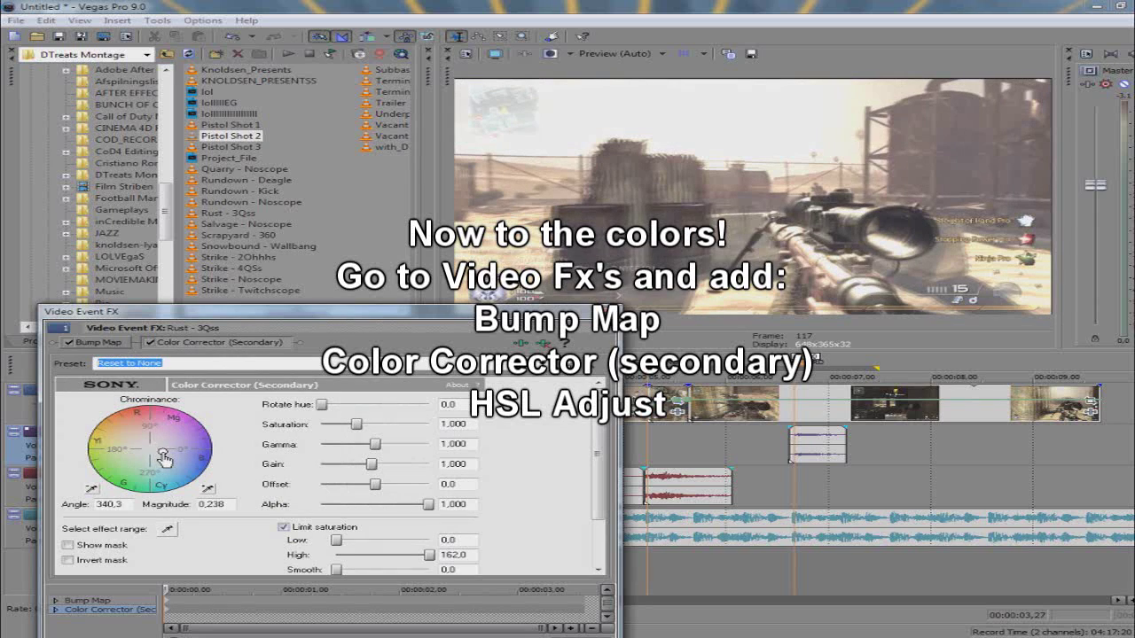
pyautogui.moveTo(167, 452); pyautogui.dragTo(166, 449)
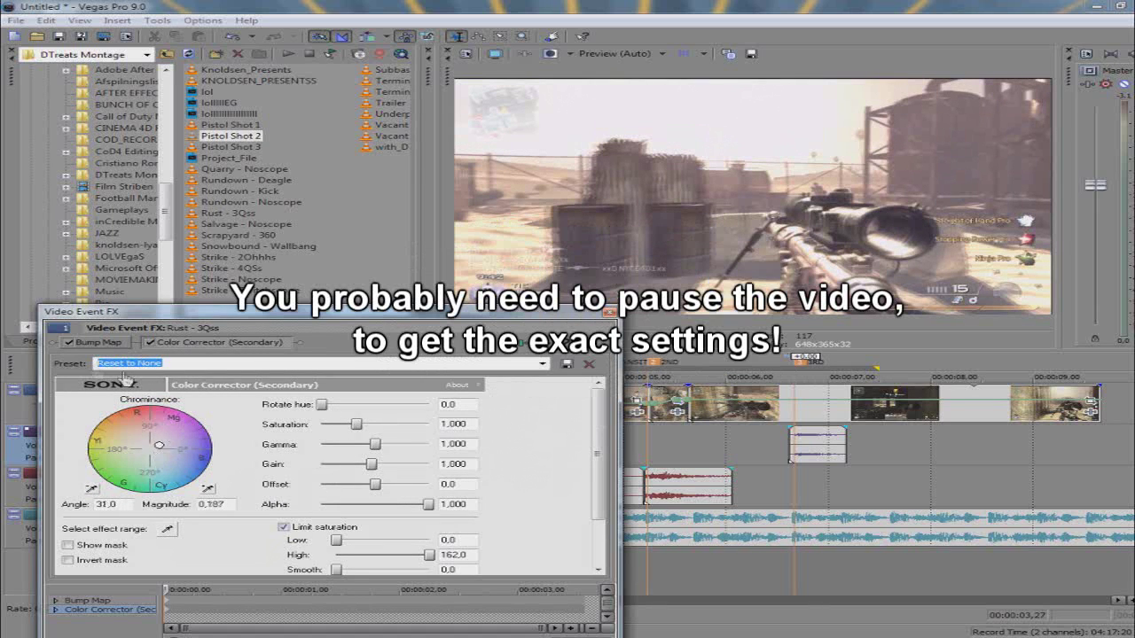
pyautogui.click(92, 344)
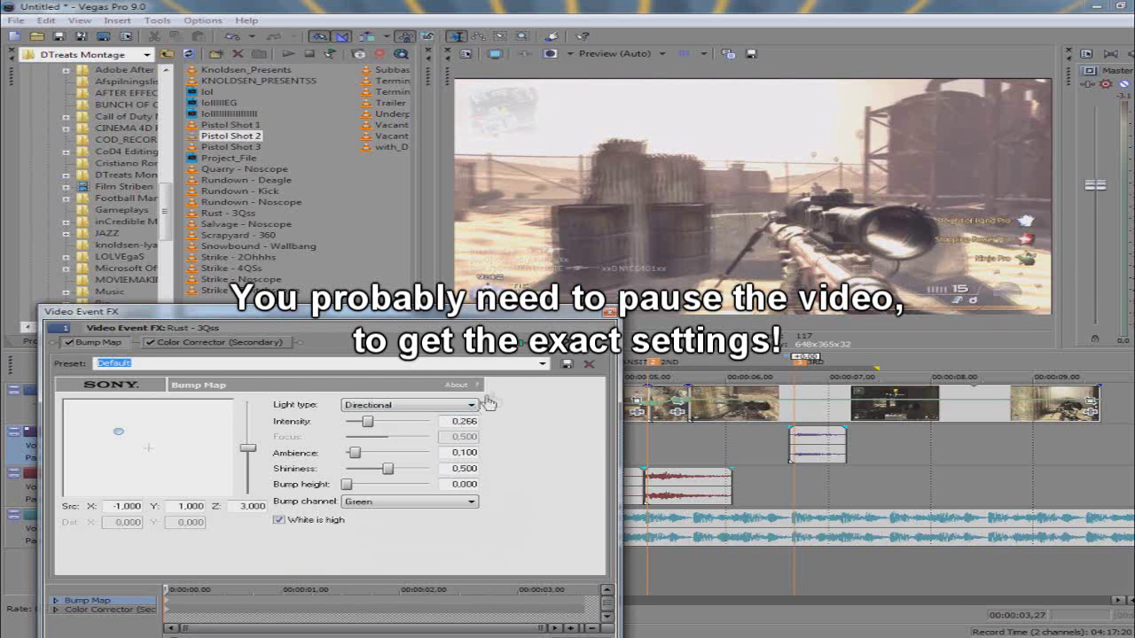
pyautogui.click(517, 355)
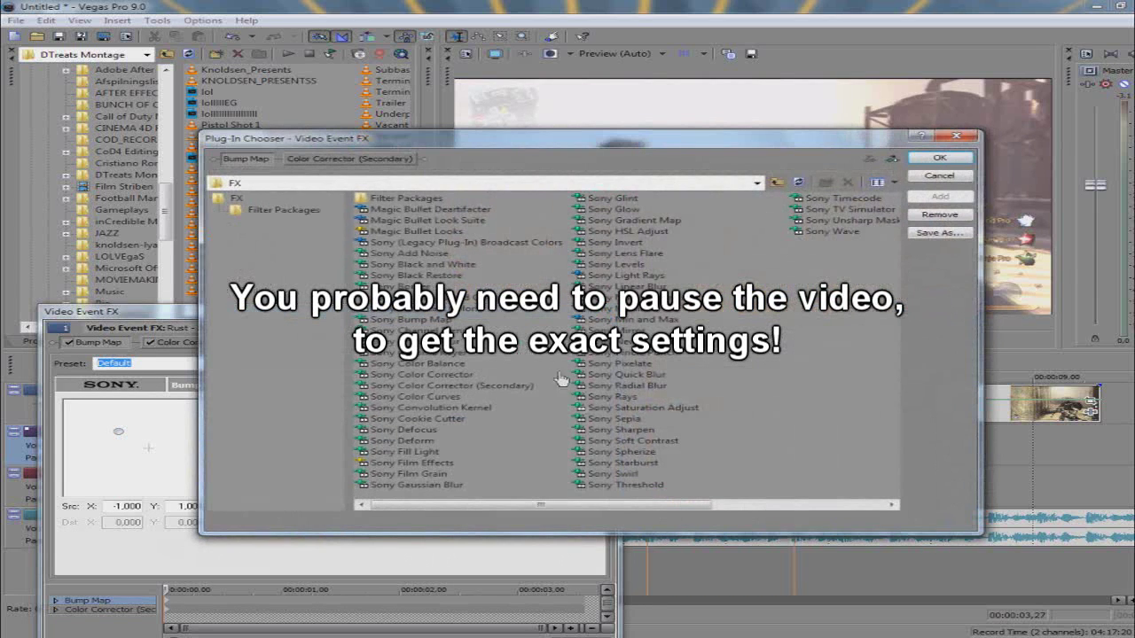
# Add Saturation Adjust to the clip and drop its amount to nearly zero (0.036)
pyautogui.doubleClick(639, 408)
pyautogui.press('Return')
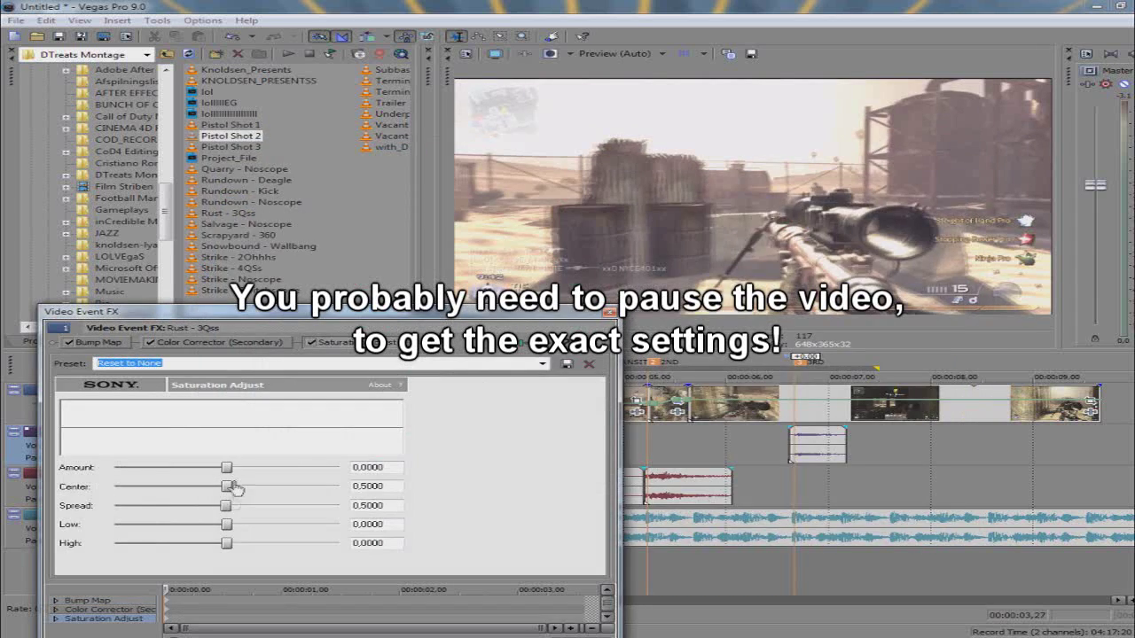
pyautogui.moveTo(228, 476); pyautogui.dragTo(458, 469)
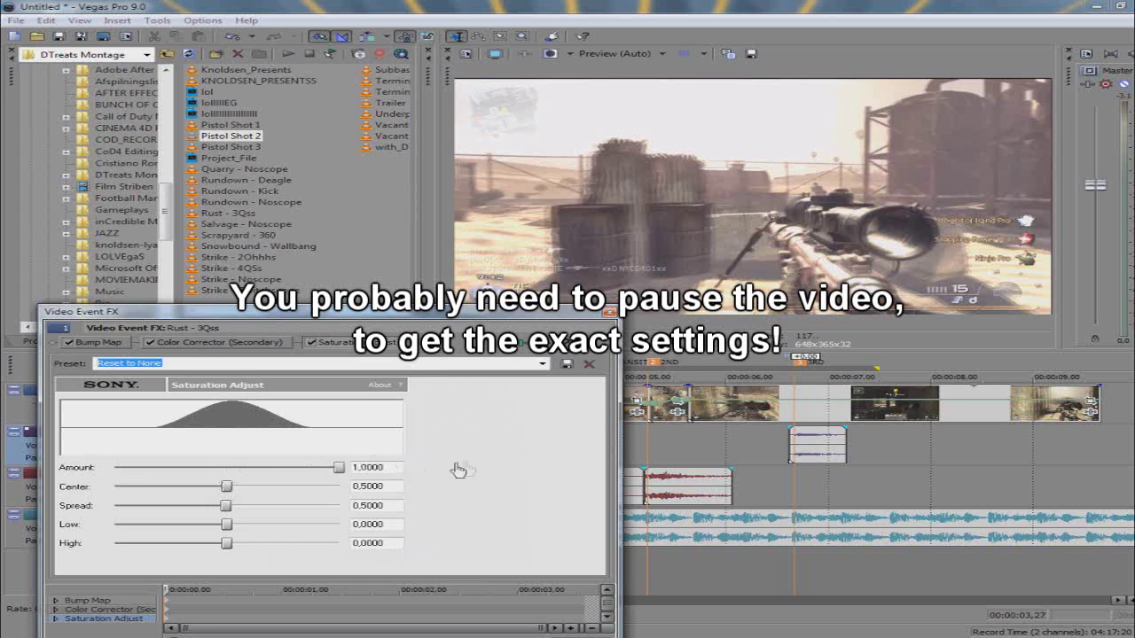
pyautogui.click(230, 467)
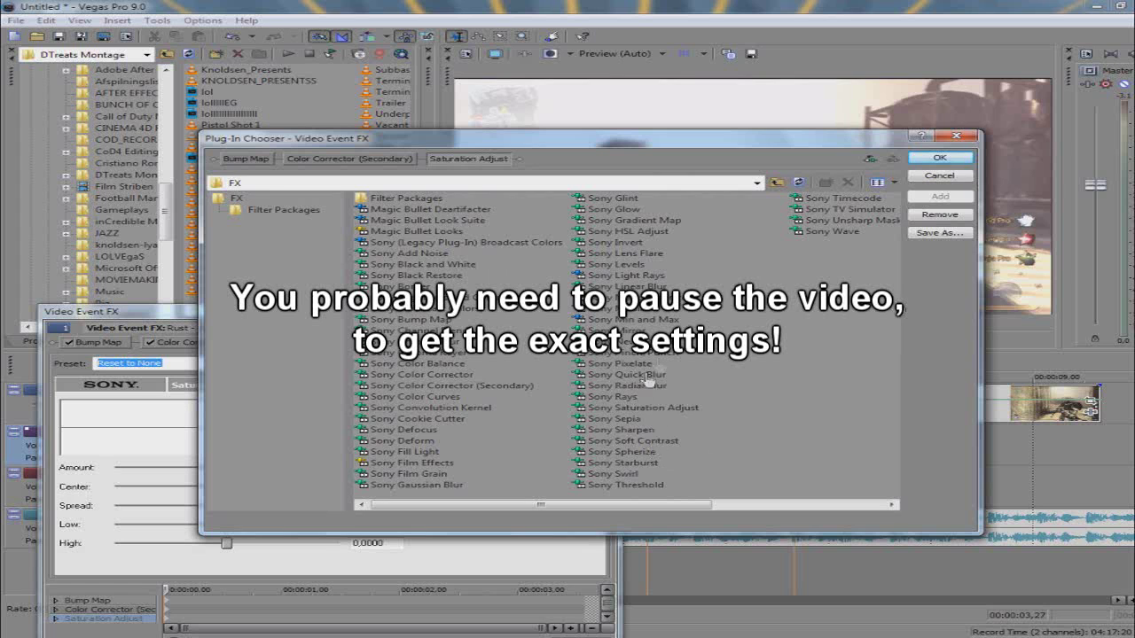
# Add Sony HSL Adjust (saturation 1.15) and remove Saturation Adjust from the chain
pyautogui.doubleClick(630, 232)
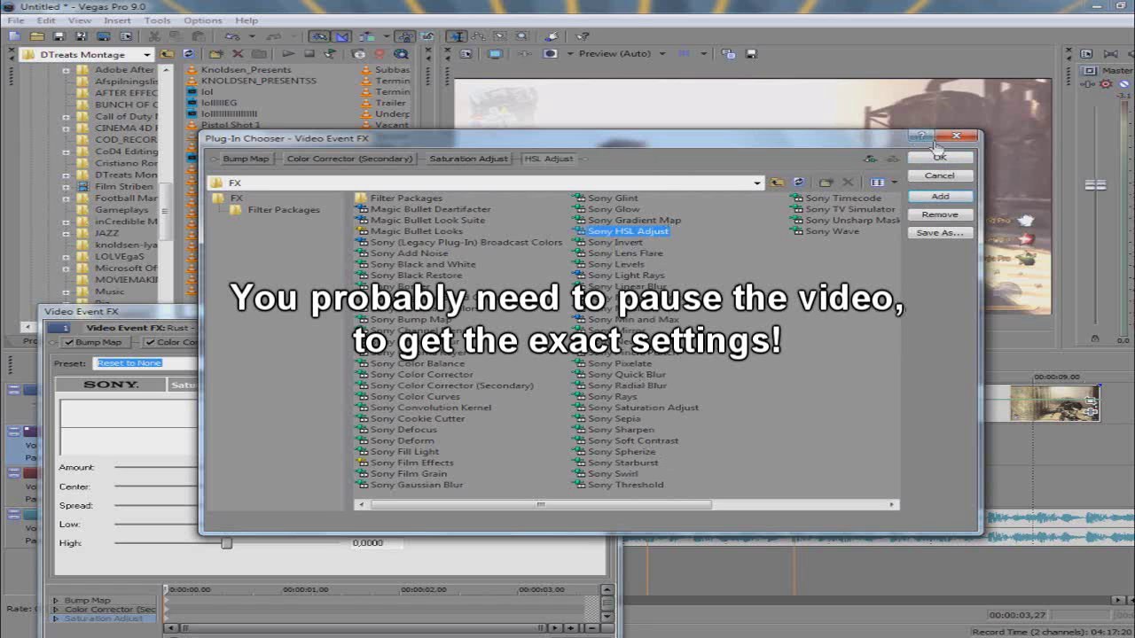
pyautogui.click(939, 158)
pyautogui.click(365, 346)
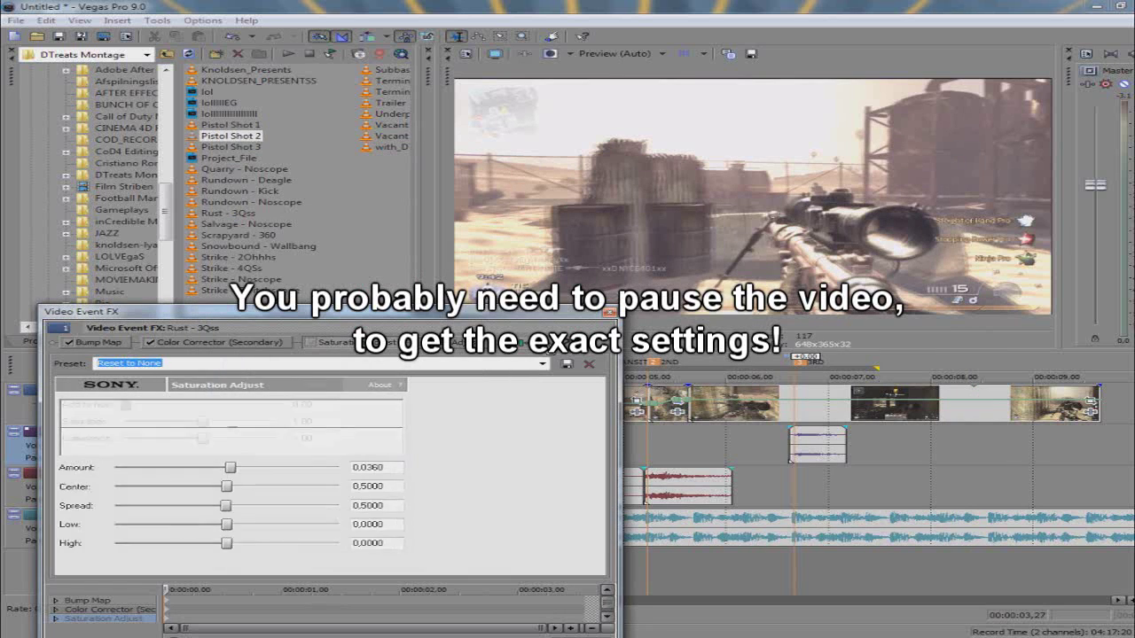
pyautogui.click(594, 342)
pyautogui.write('TUT')
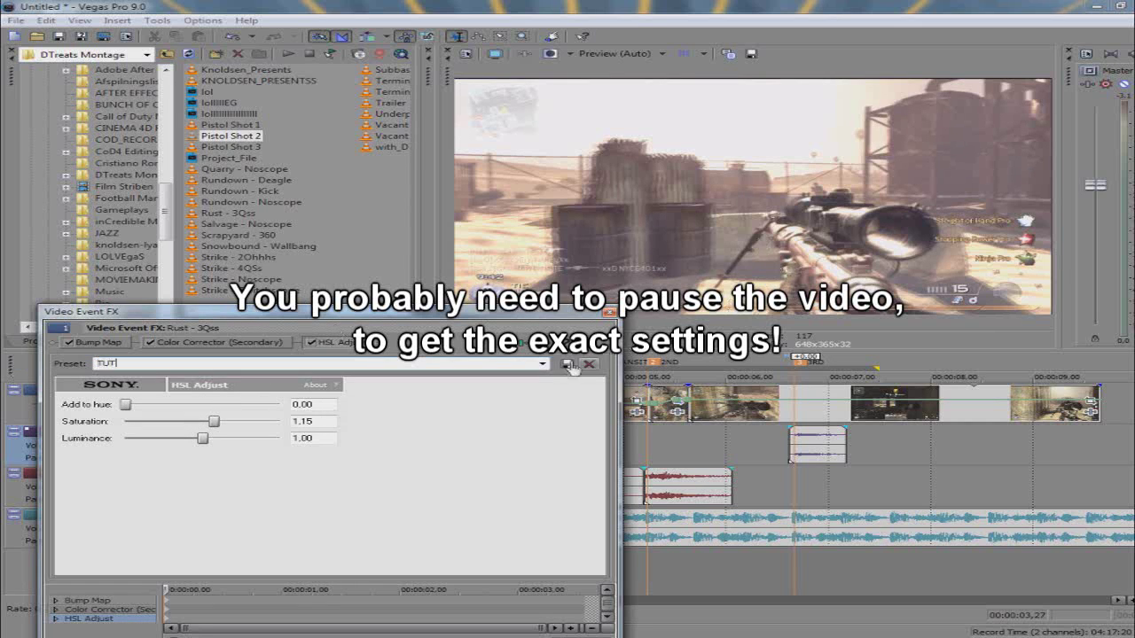
# Save the Color Corrector and Bump Map settings under the preset name 'TUT', then close Video Event FX
pyautogui.click(232, 344)
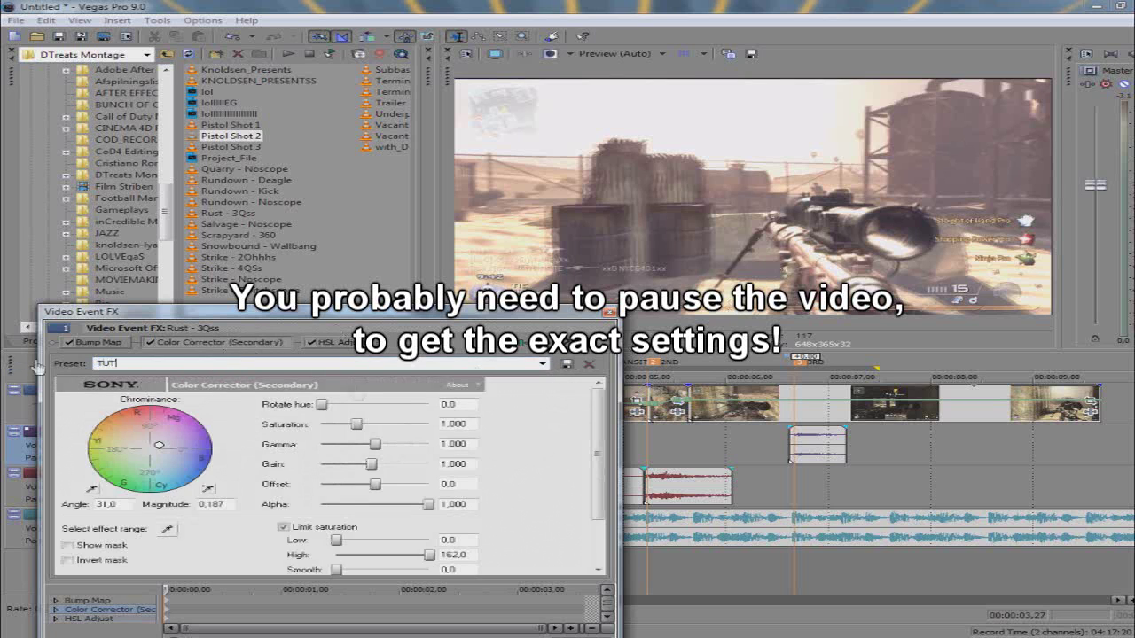
pyautogui.click(129, 348)
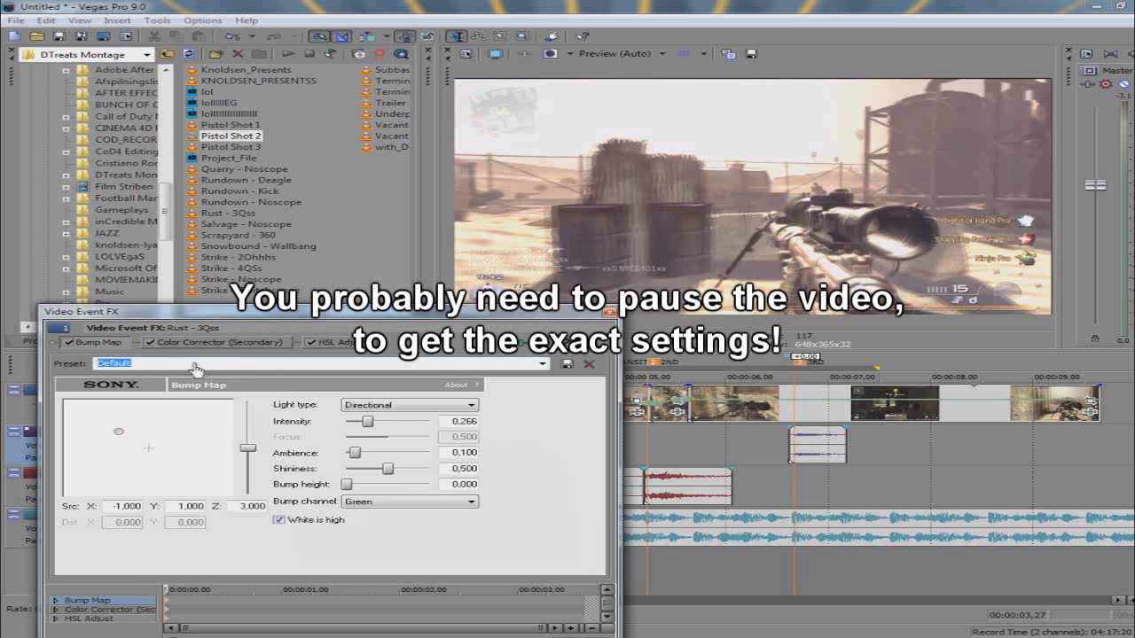
pyautogui.write('TUT')
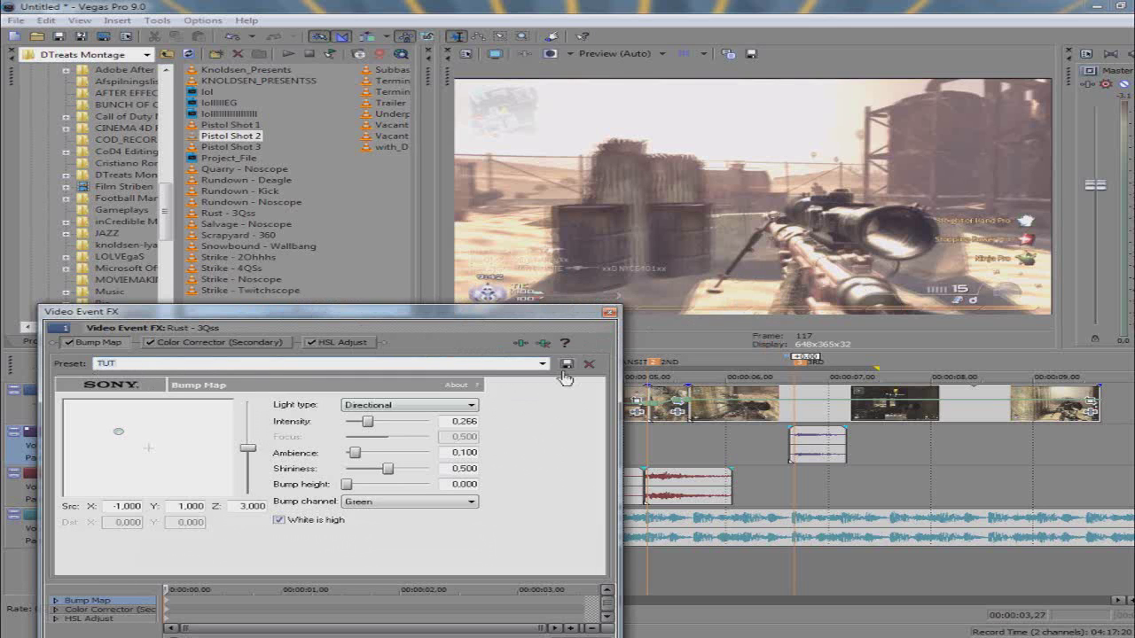
pyautogui.moveTo(456, 563)
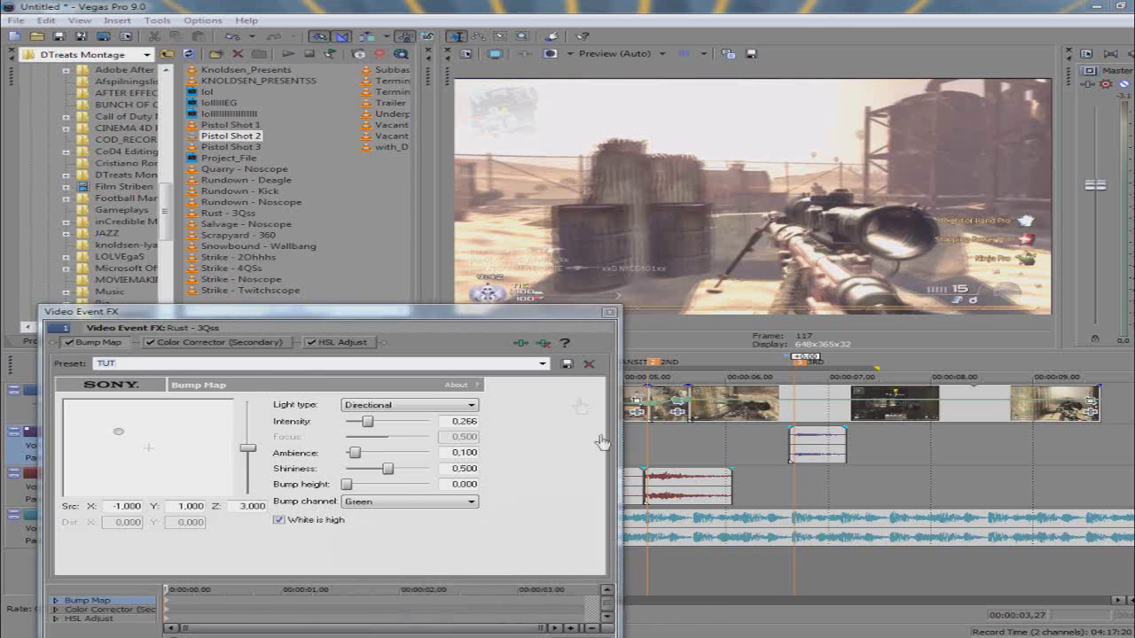
pyautogui.click(610, 314)
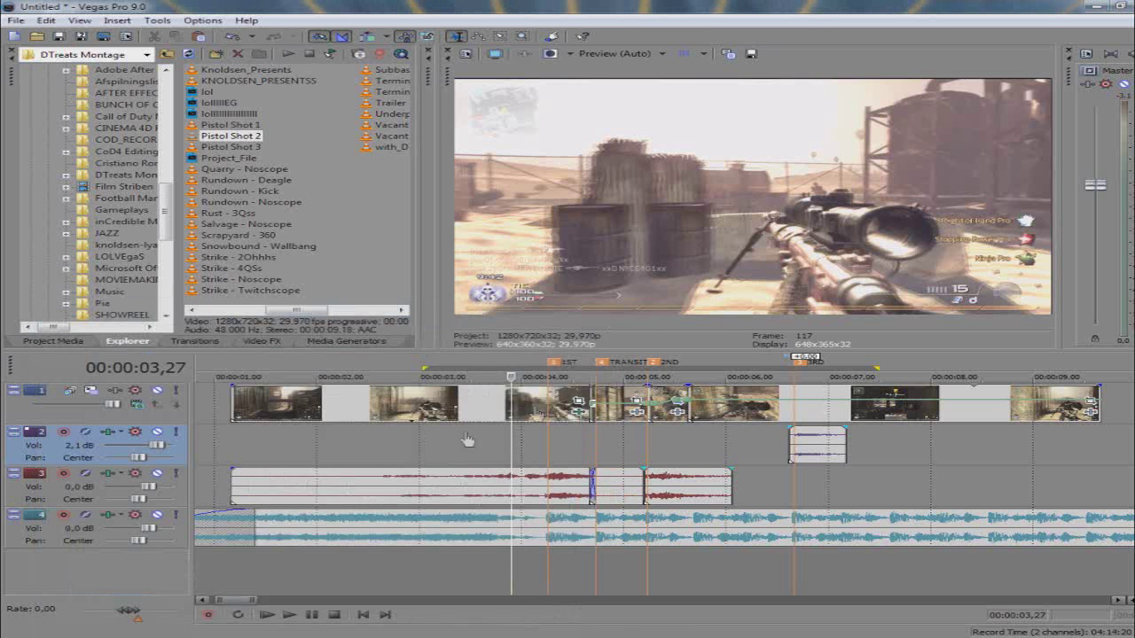
pyautogui.click(252, 447)
# Slide the second clip left, add MiraclePictures-ident from Overførsler and trim it to the timeline start
pyautogui.click(323, 419)
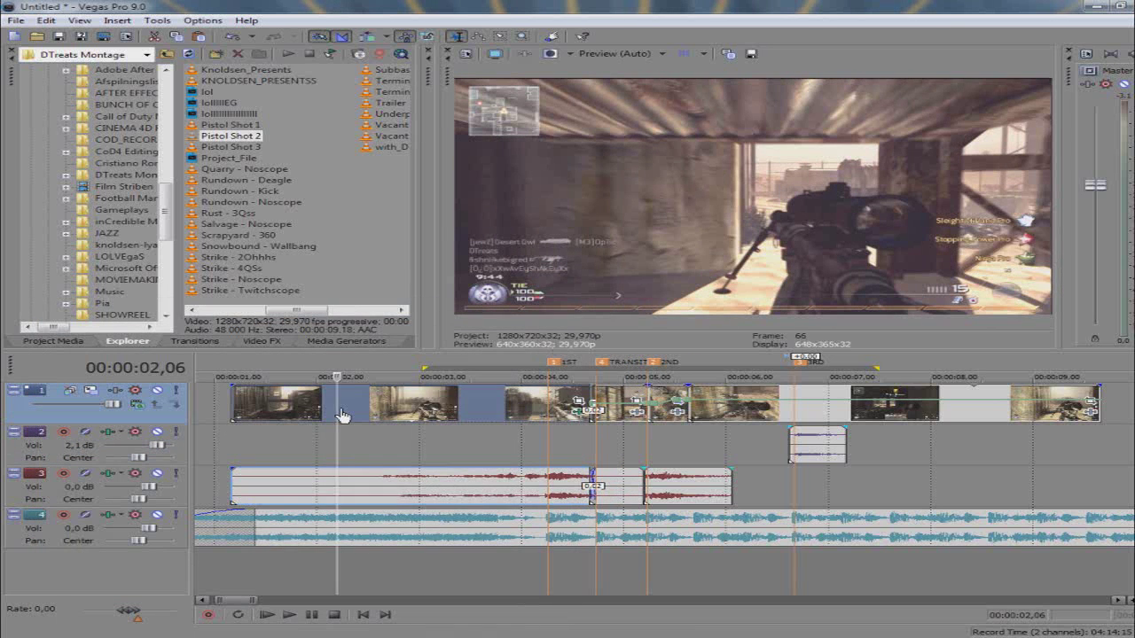
pyautogui.moveTo(368, 408); pyautogui.dragTo(337, 408)
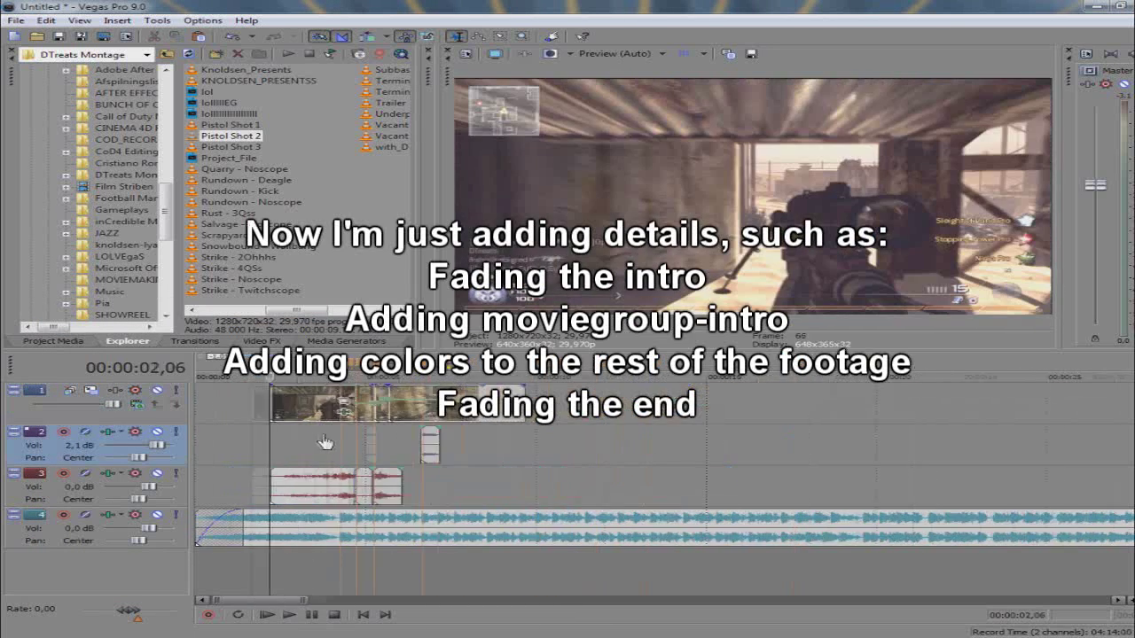
pyautogui.scroll(10, 166, 204)
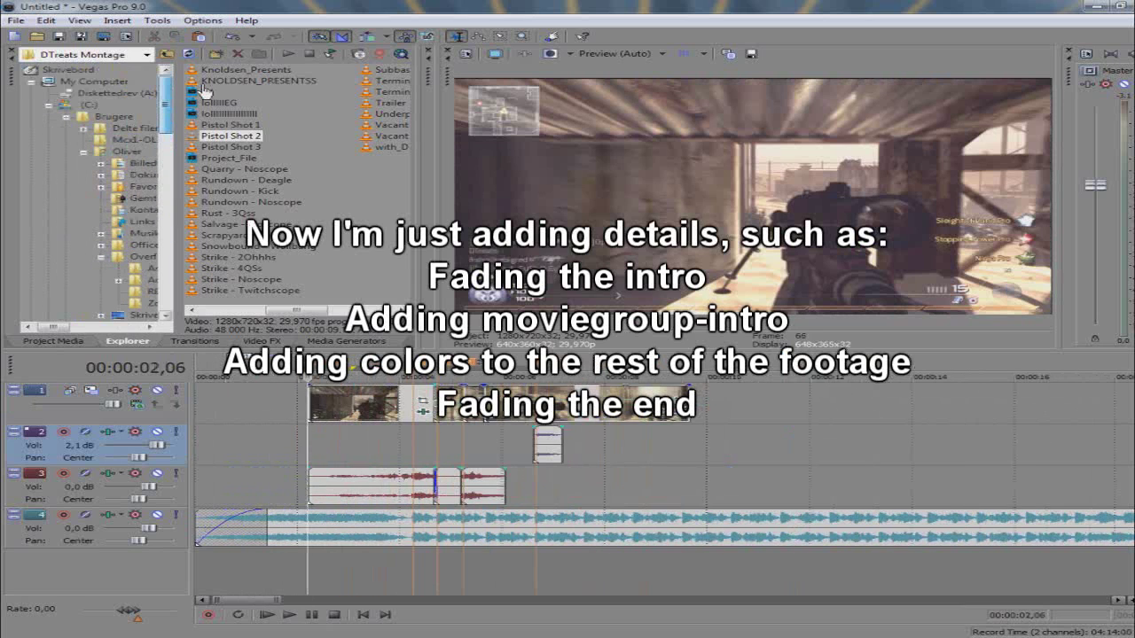
pyautogui.click(142, 256)
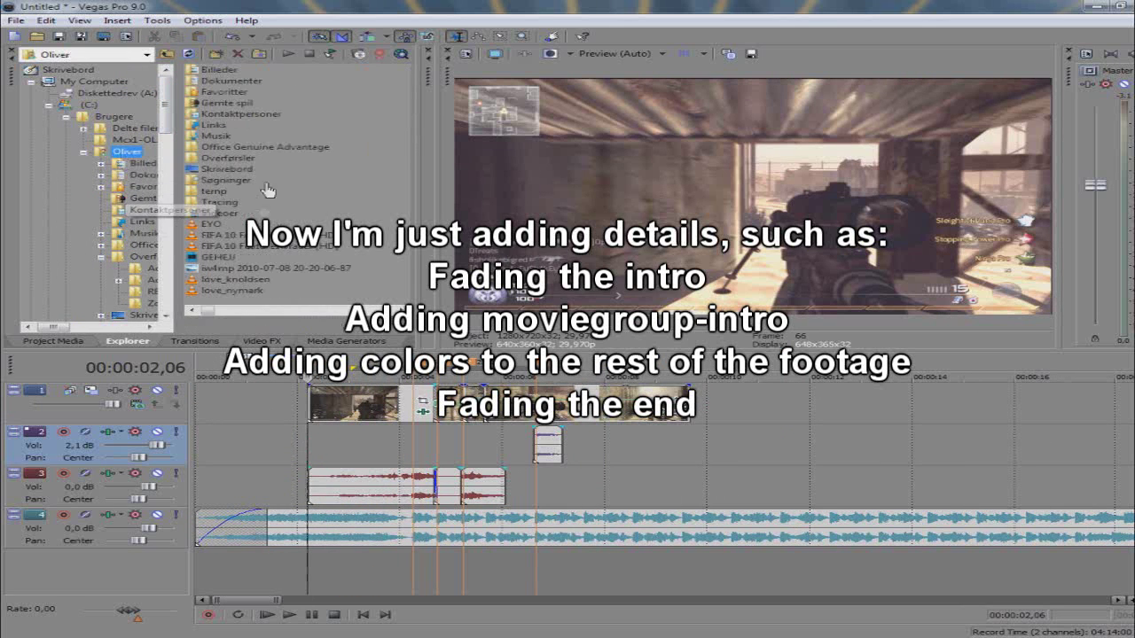
pyautogui.moveTo(205, 313); pyautogui.dragTo(328, 318)
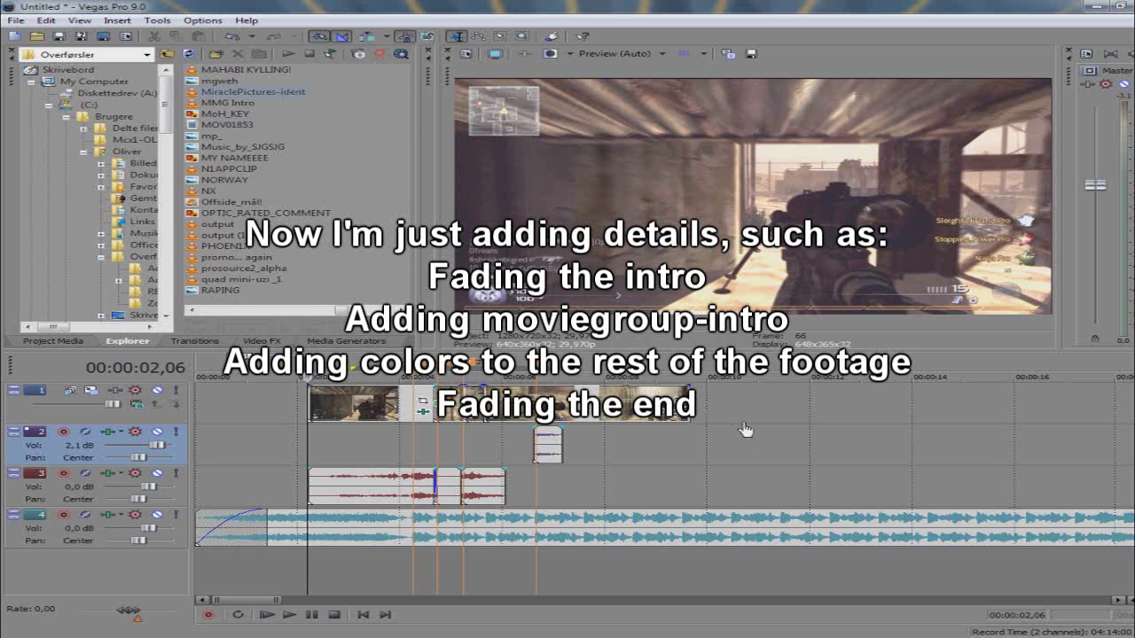
pyautogui.moveTo(744, 430); pyautogui.dragTo(876, 410)
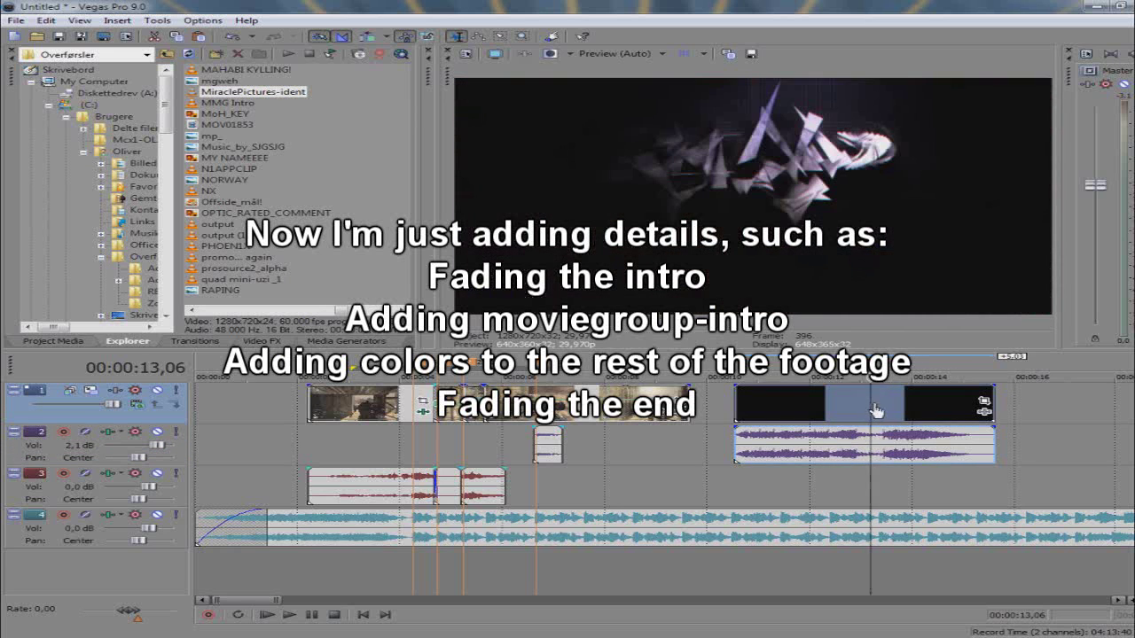
pyautogui.moveTo(993, 403); pyautogui.dragTo(232, 416)
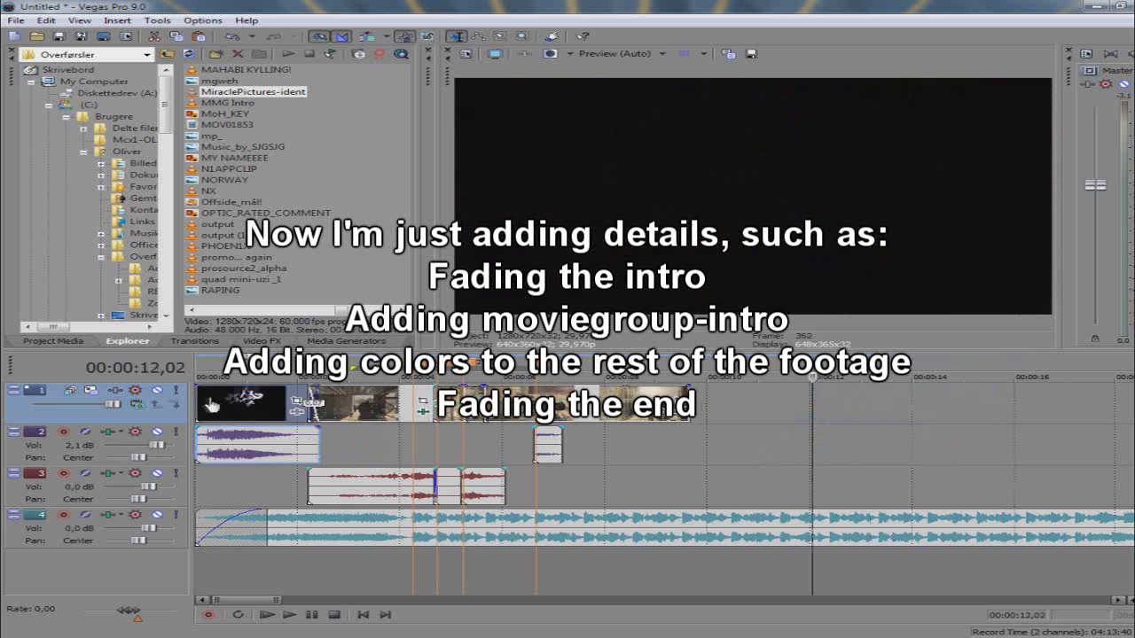
# Play the montage from the start to check the new intro, stopping on a gameplay clip
pyautogui.click(199, 477)
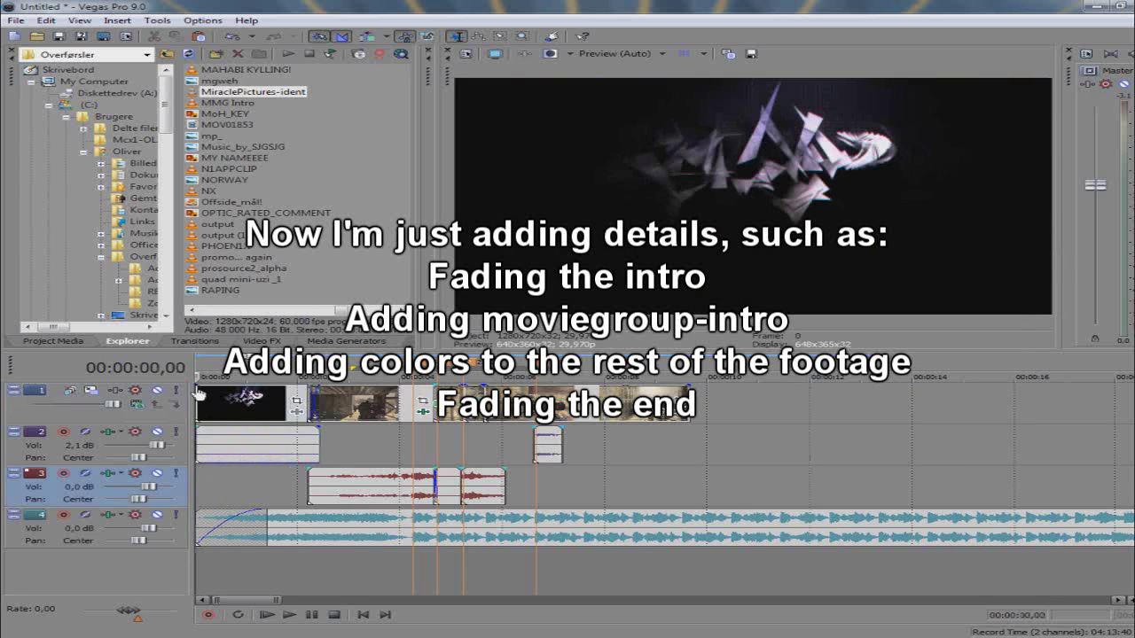
pyautogui.click(289, 614)
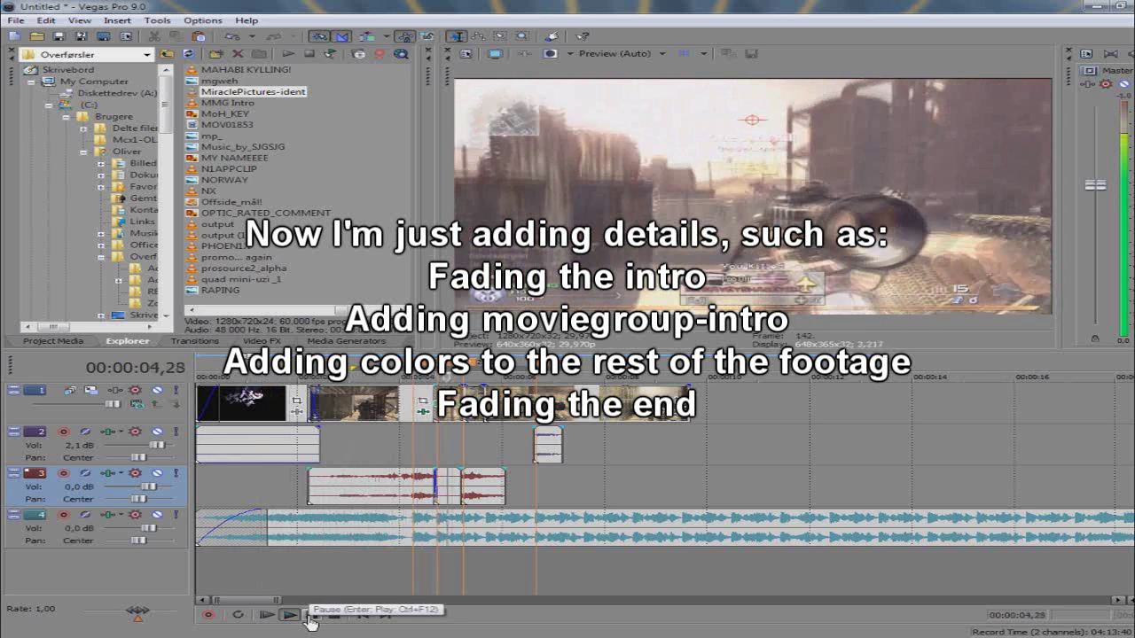
pyautogui.click(438, 442)
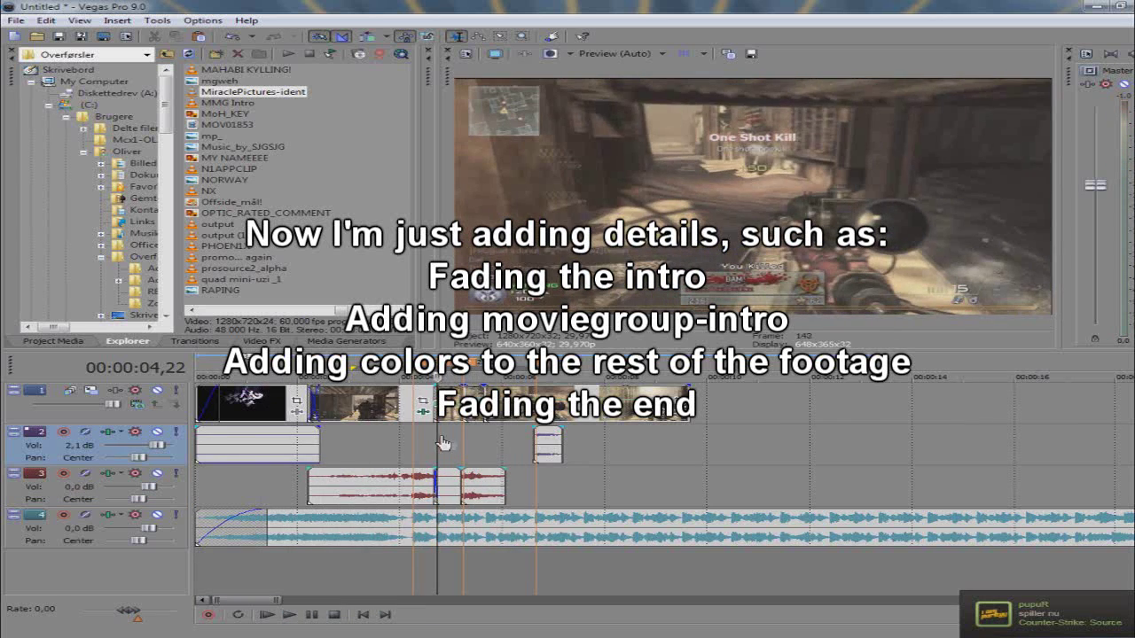
pyautogui.scroll(3, 616, 463)
pyautogui.click(725, 410)
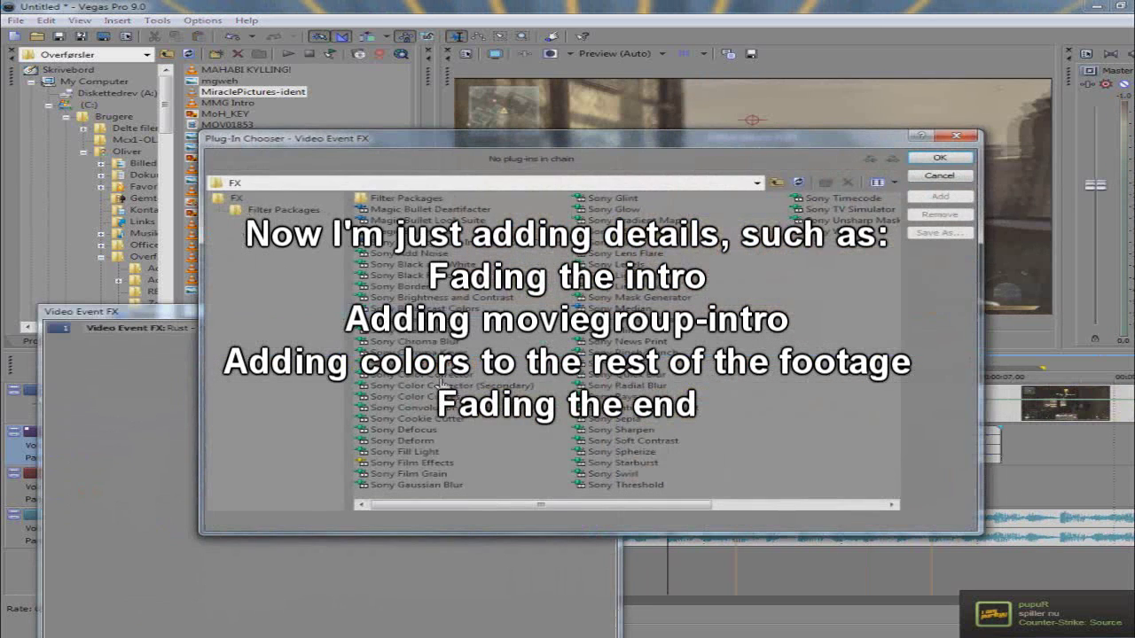
# Add Bump Map, Color Corrector (Secondary) and HSL Adjust to the clip's effect chain
pyautogui.doubleClick(423, 321)
pyautogui.doubleClick(452, 386)
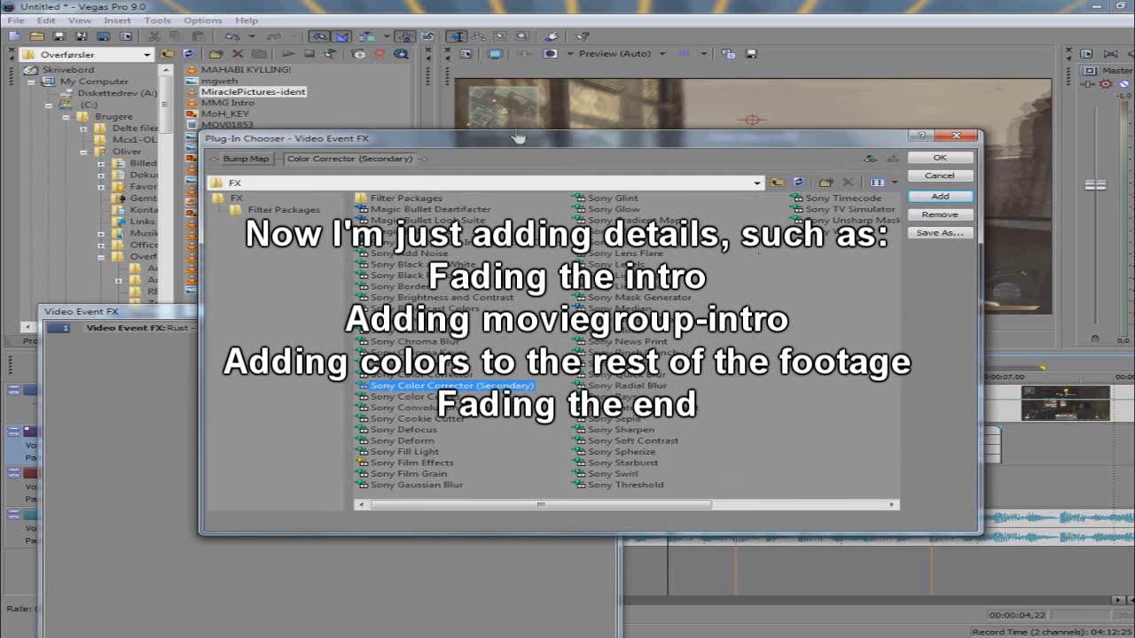
pyautogui.doubleClick(616, 232)
pyautogui.click(939, 158)
# Apply the TUT preset to HSL Adjust, Color Corrector (Secondary) and Bump Map
pyautogui.click(177, 363)
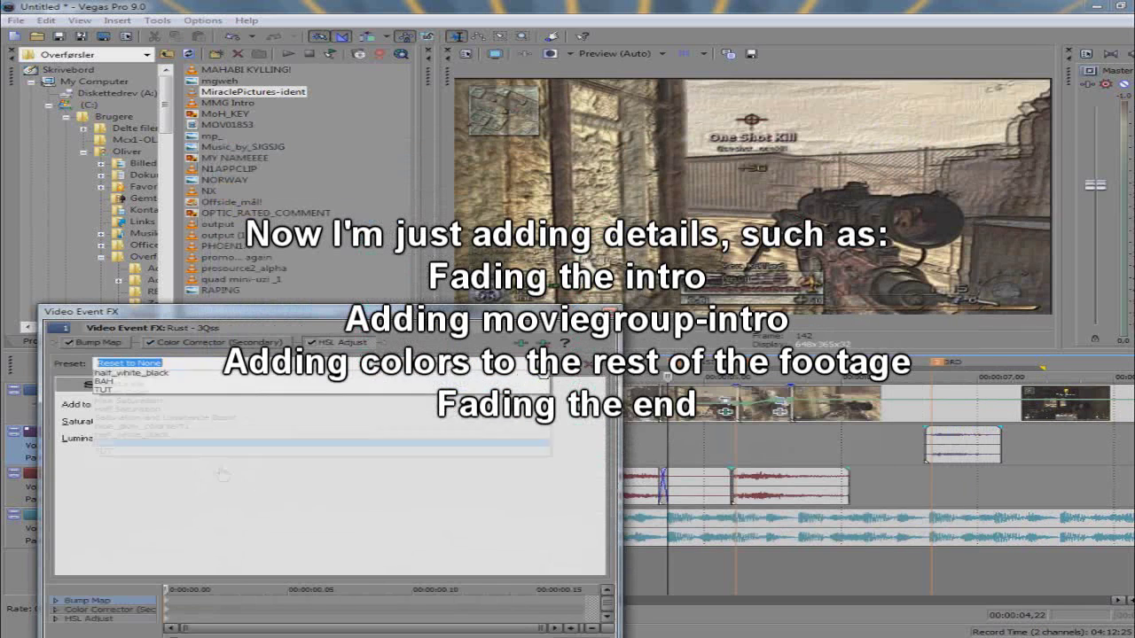
pyautogui.click(182, 452)
pyautogui.click(212, 342)
pyautogui.click(128, 363)
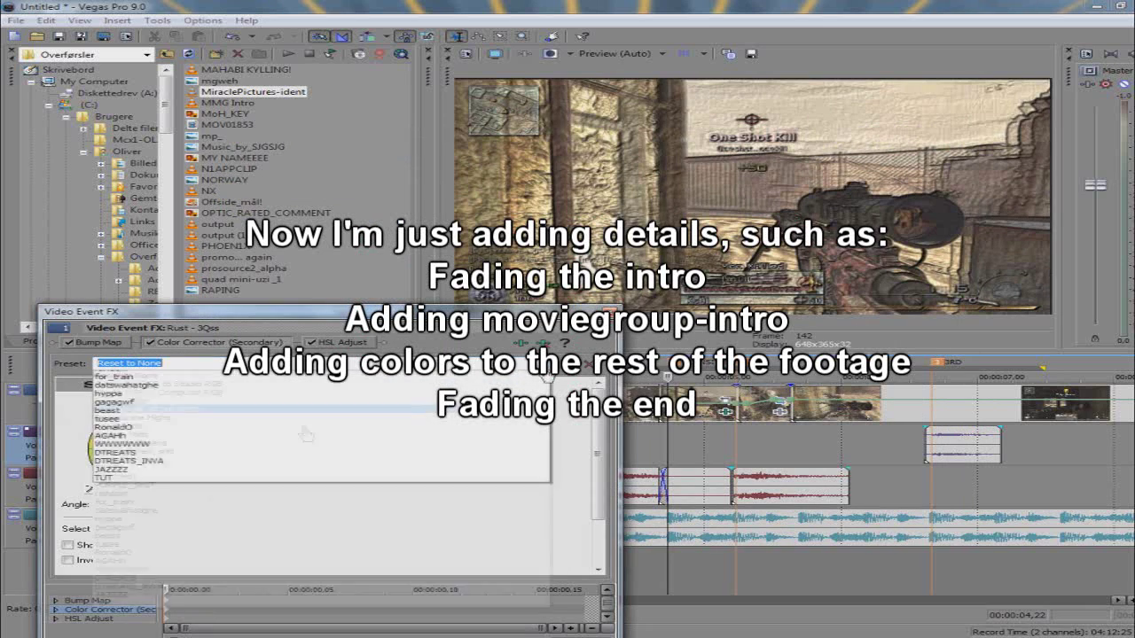
pyautogui.click(123, 602)
pyautogui.click(93, 343)
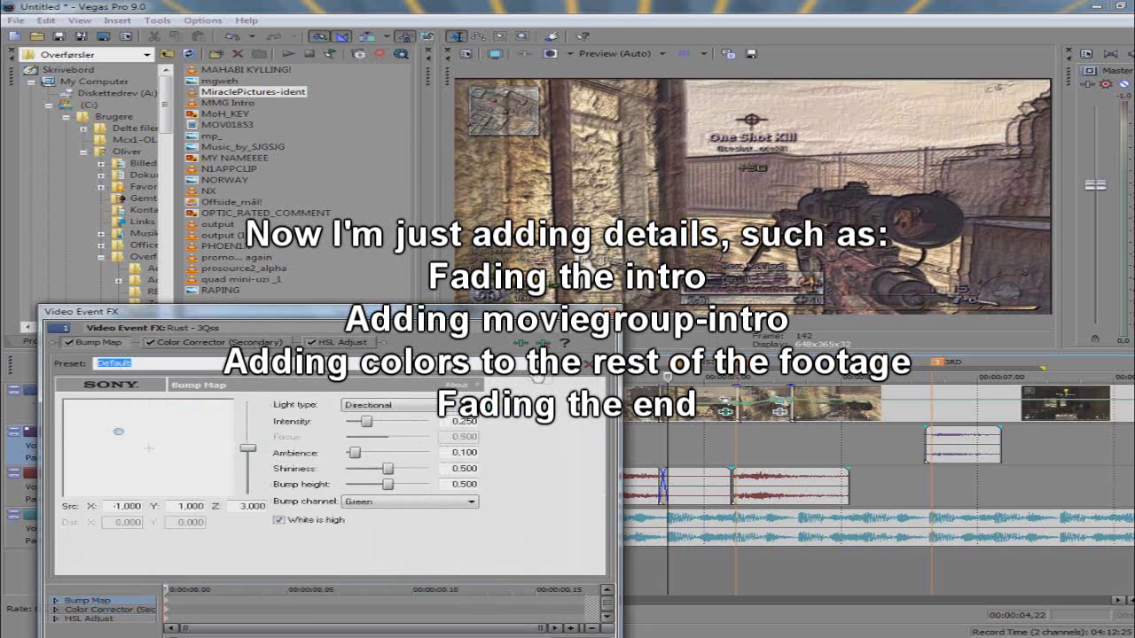
pyautogui.click(133, 362)
pyautogui.click(432, 477)
pyautogui.click(612, 312)
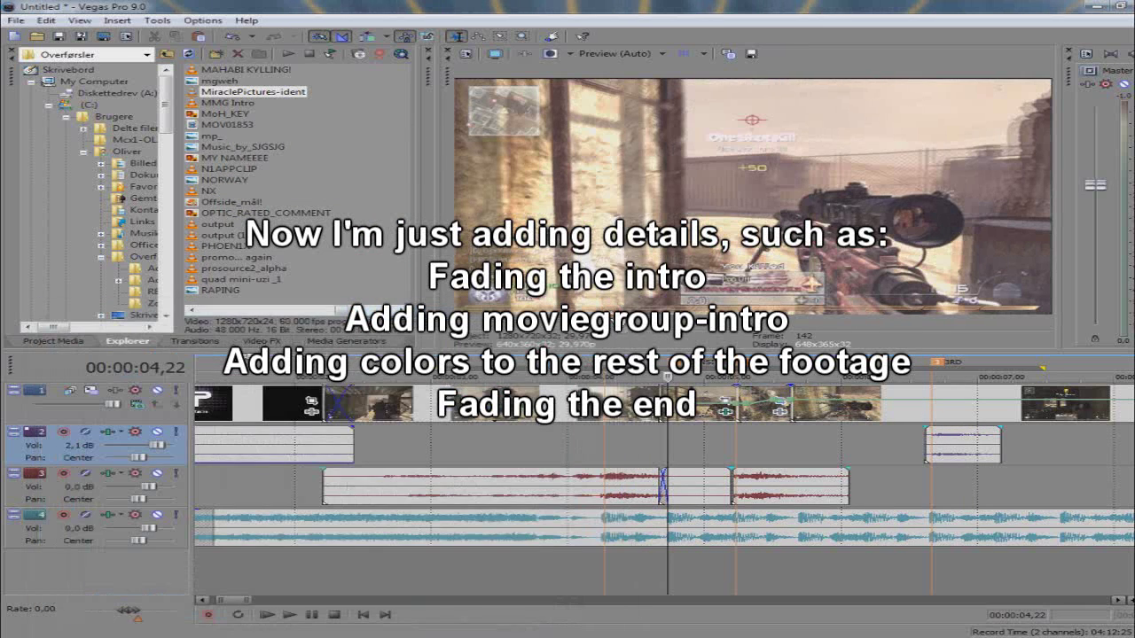
# Give the next clip the same effect chain with TUT presets on all three effects, then play it
pyautogui.click(755, 440)
pyautogui.click(779, 409)
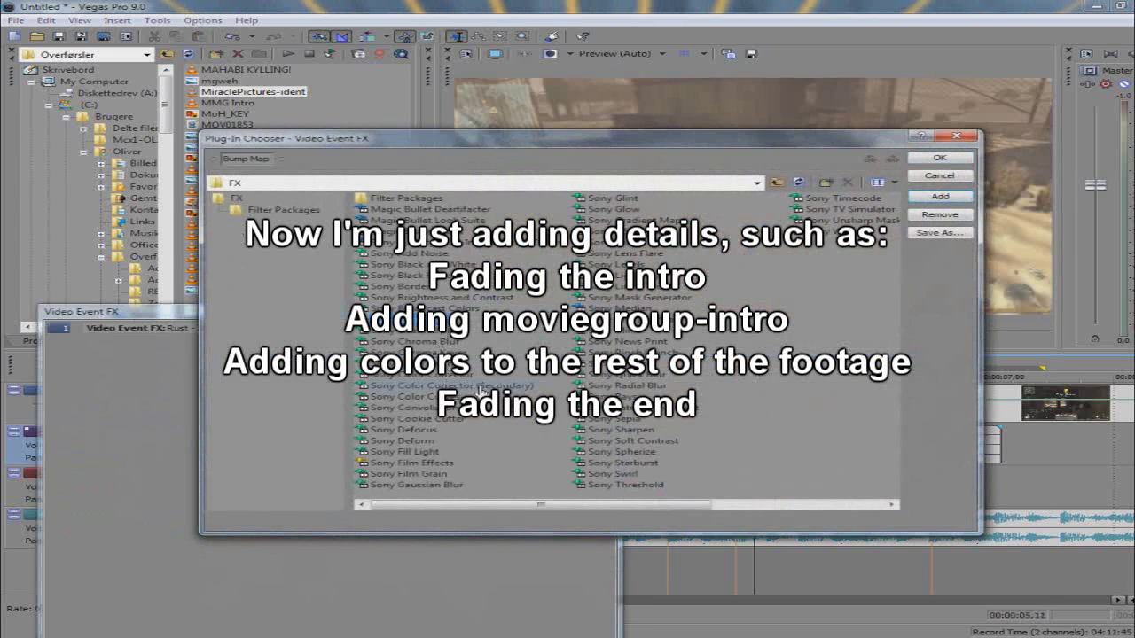
pyautogui.click(939, 158)
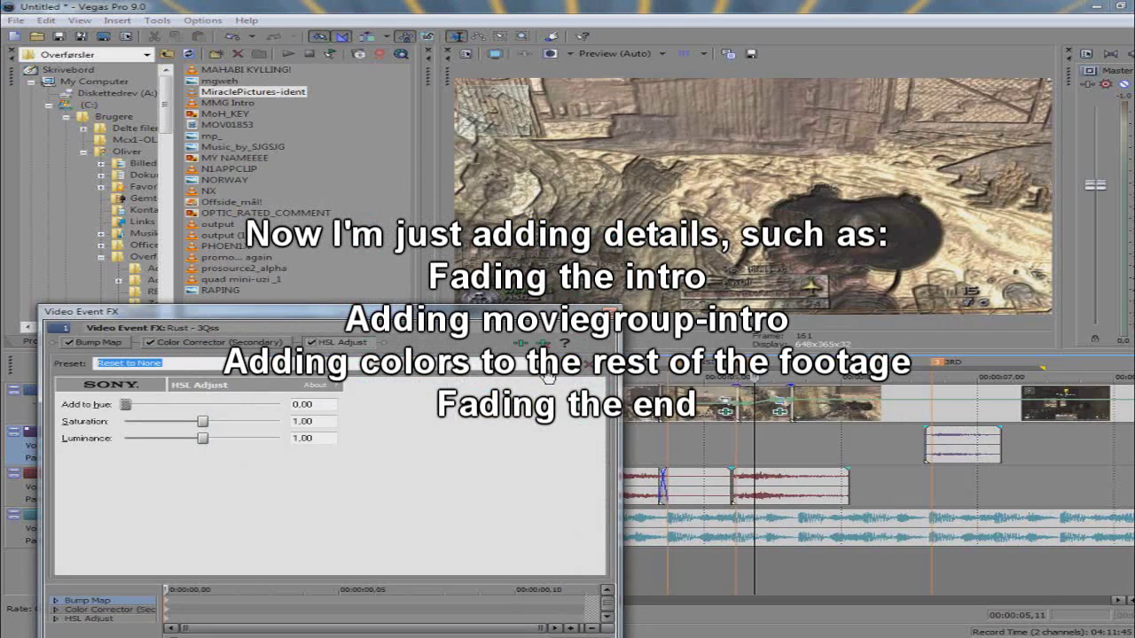
pyautogui.click(548, 364)
pyautogui.click(208, 452)
pyautogui.click(217, 342)
pyautogui.click(417, 364)
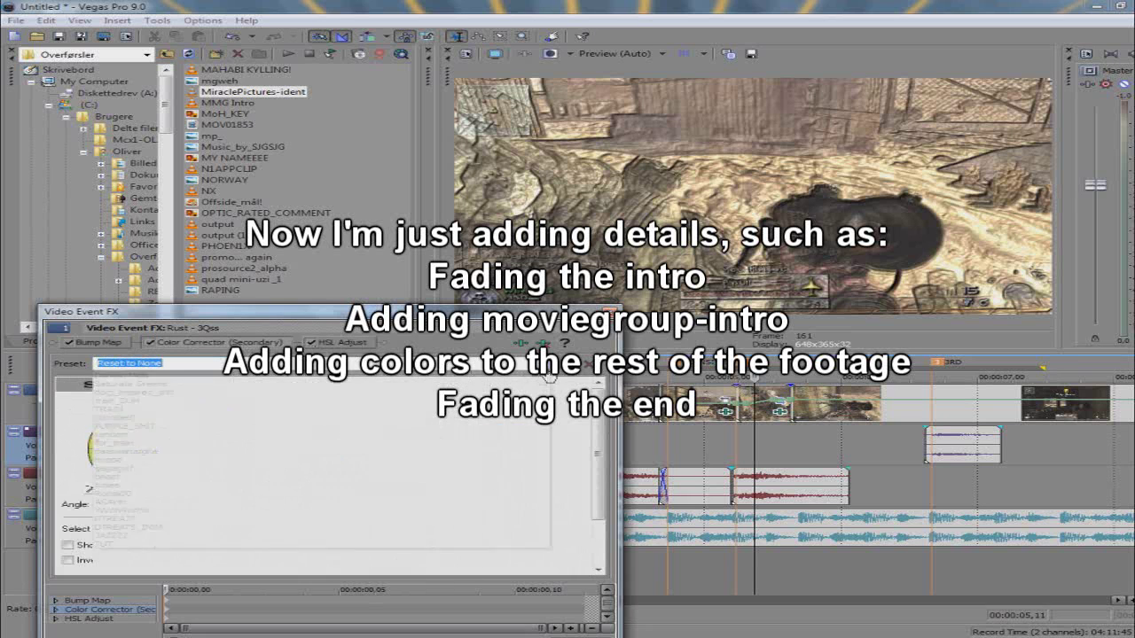
pyautogui.click(107, 380)
pyautogui.click(93, 342)
pyautogui.click(417, 363)
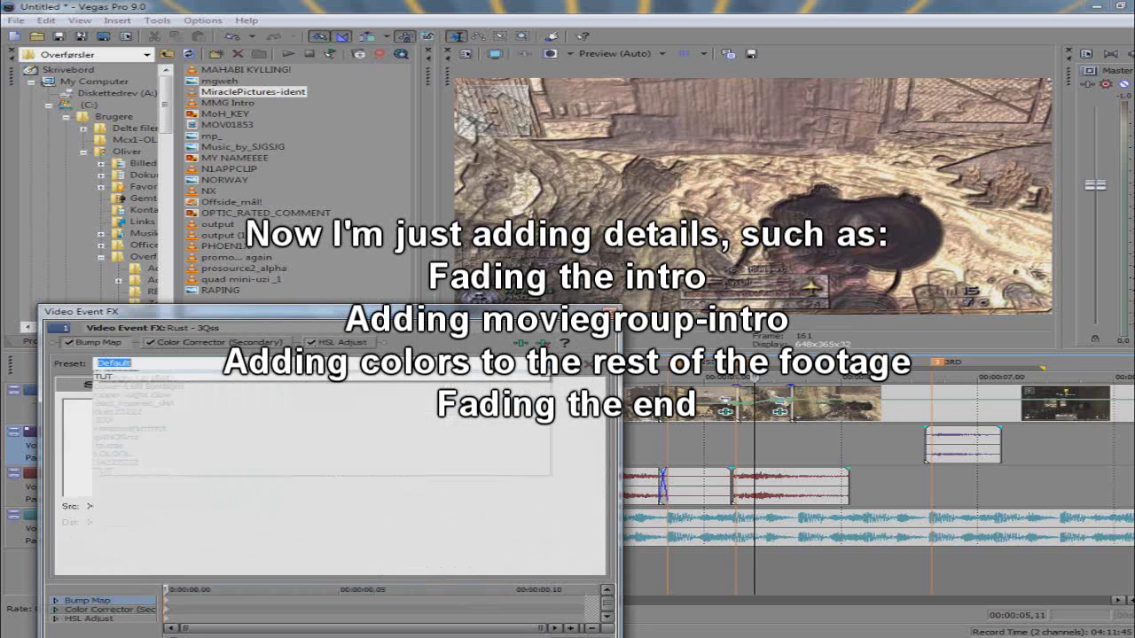
pyautogui.click(116, 538)
pyautogui.click(612, 311)
pyautogui.press('space')
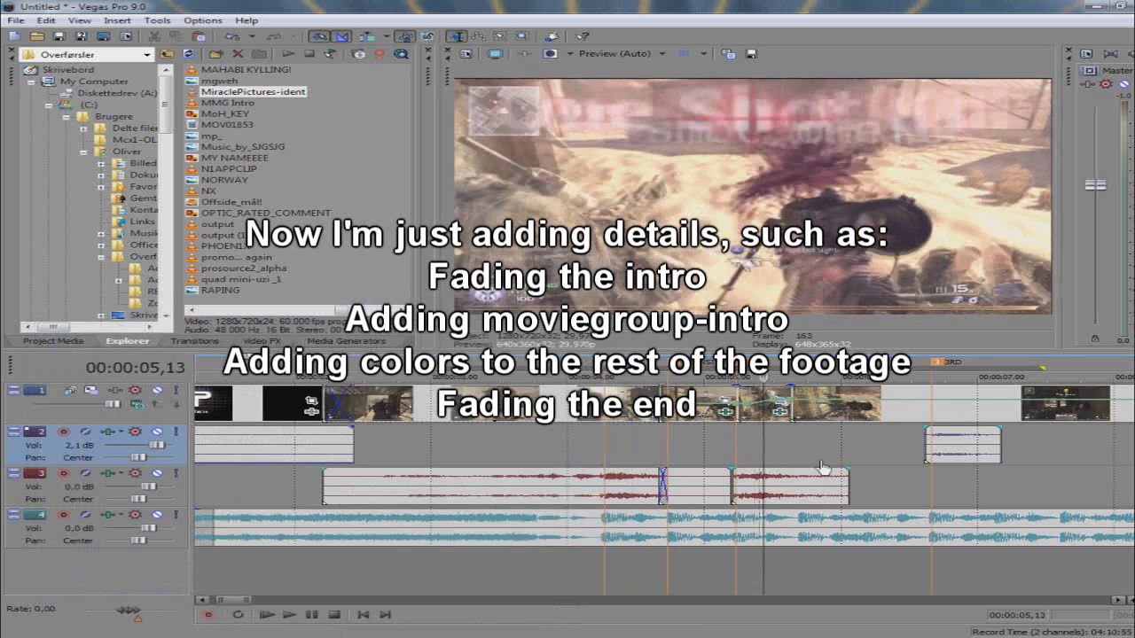
# Add HSL Adjust to the right-hand clip's effect chain
pyautogui.scroll(-2, 842, 443)
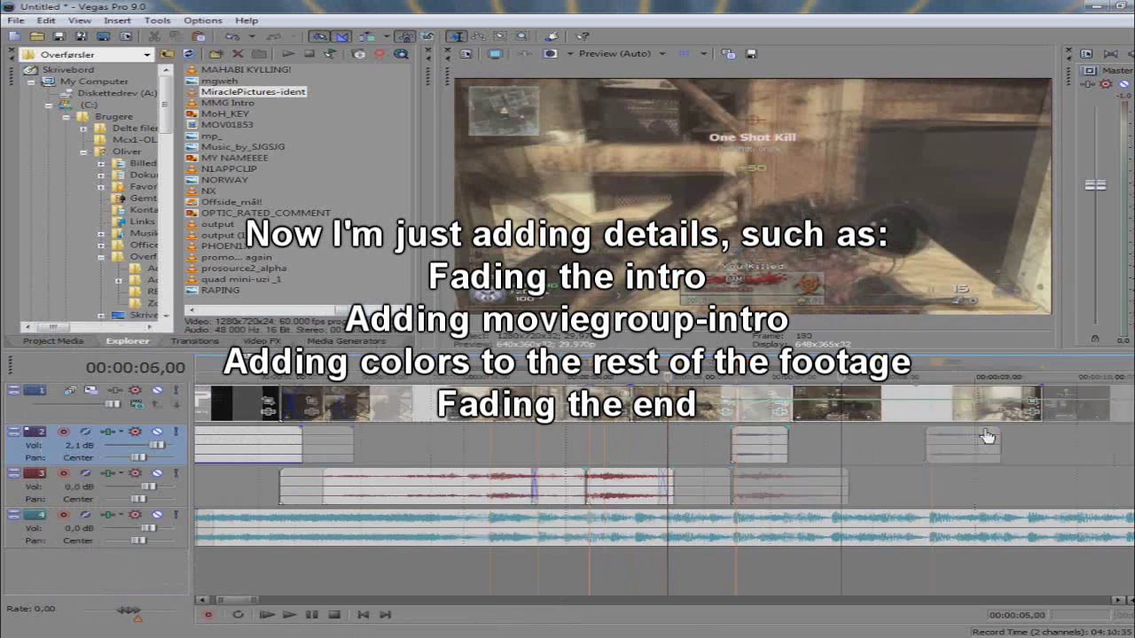
pyautogui.click(1032, 402)
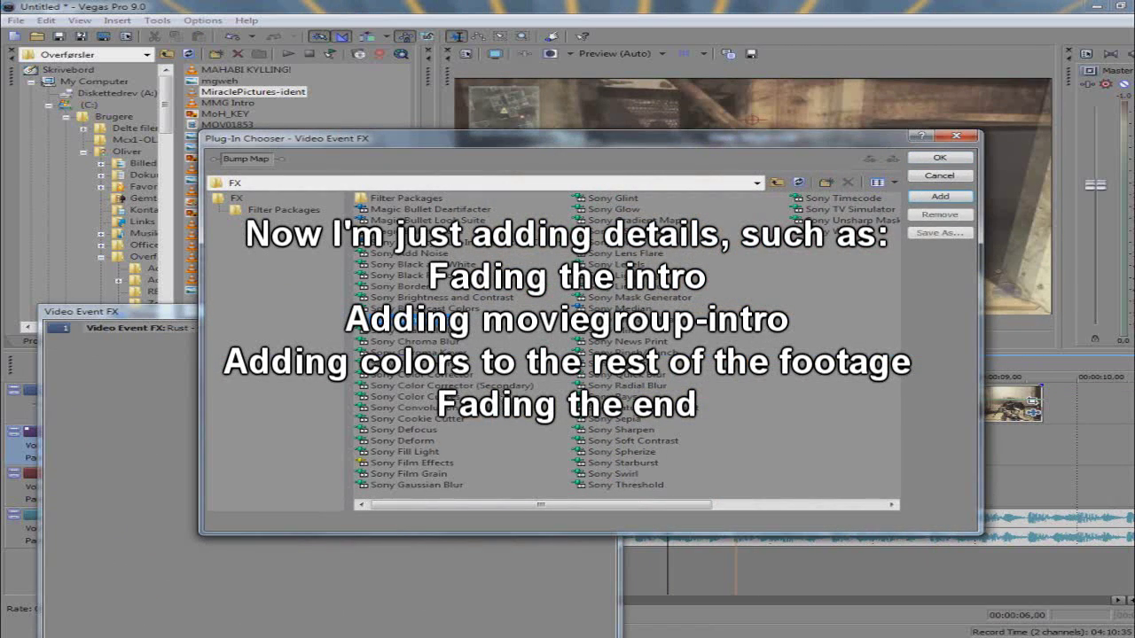
pyautogui.doubleClick(612, 231)
pyautogui.click(939, 157)
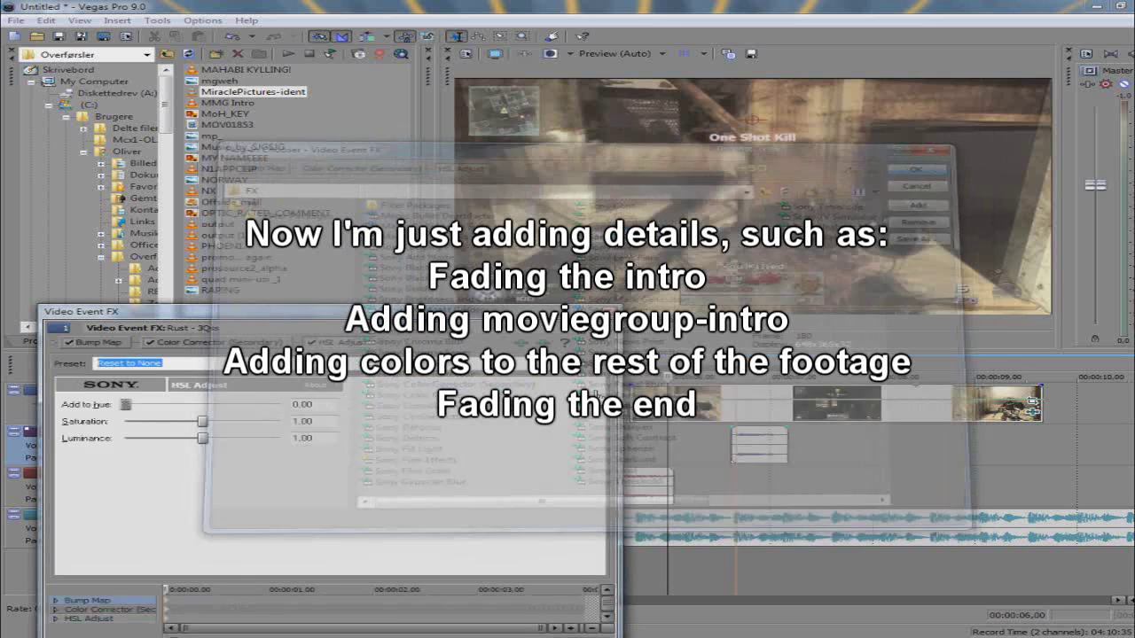
# Pick presets for its HSL Adjust, Color Corrector (Secondary) and Bump Map, then play from 00:00:06
pyautogui.click(128, 363)
pyautogui.click(360, 467)
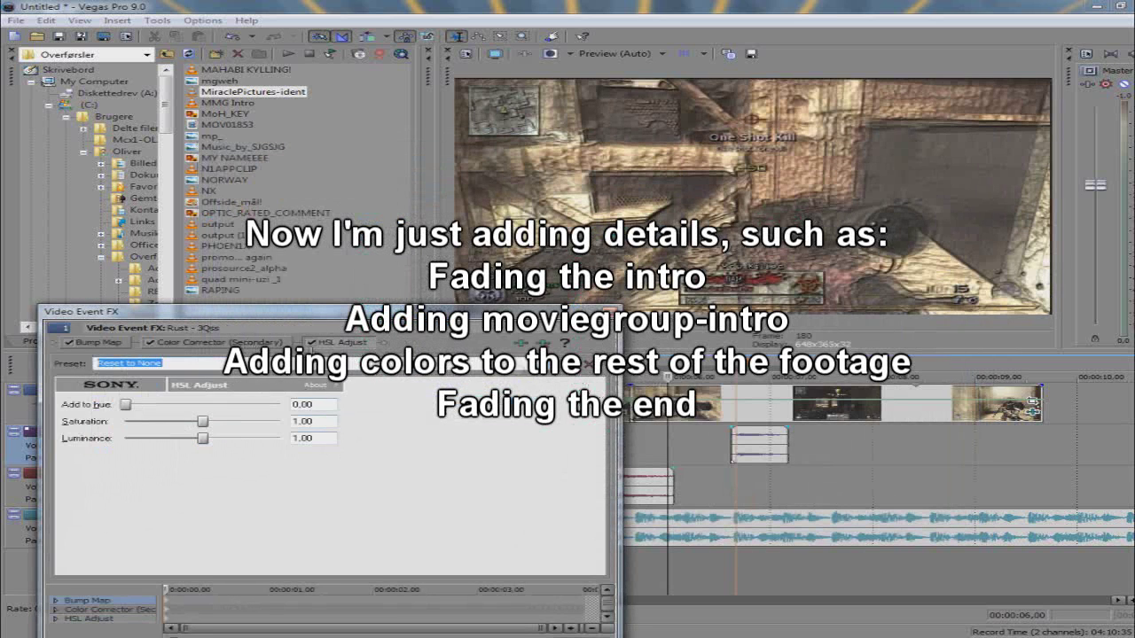
pyautogui.click(129, 363)
pyautogui.click(213, 342)
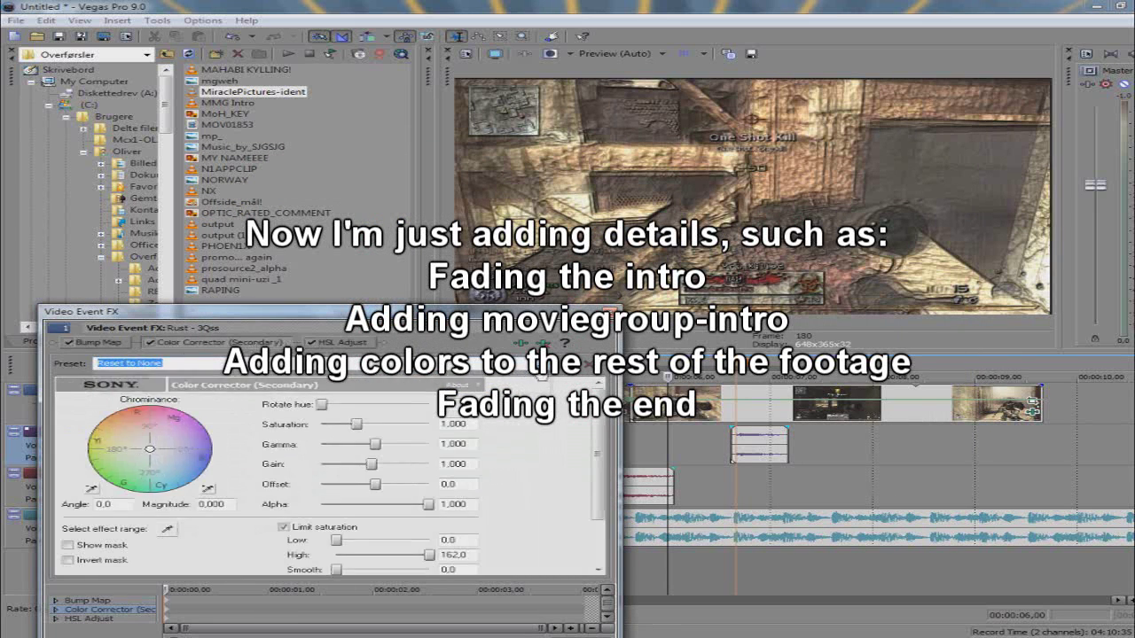
pyautogui.click(128, 362)
pyautogui.click(133, 567)
pyautogui.click(93, 342)
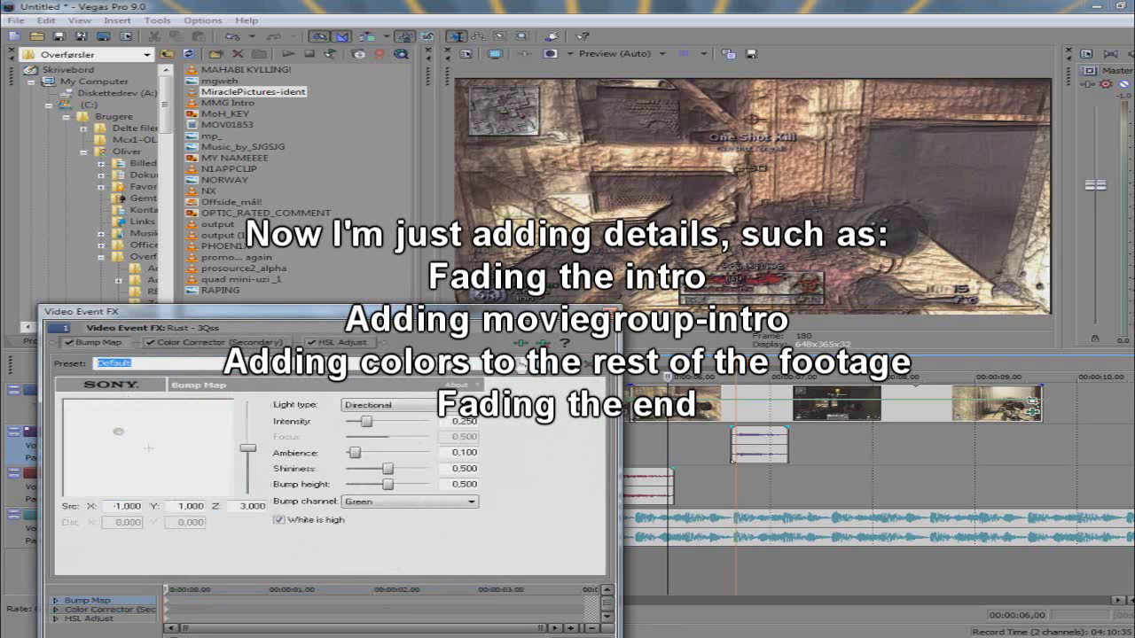
pyautogui.click(129, 362)
pyautogui.click(133, 470)
pyautogui.click(611, 311)
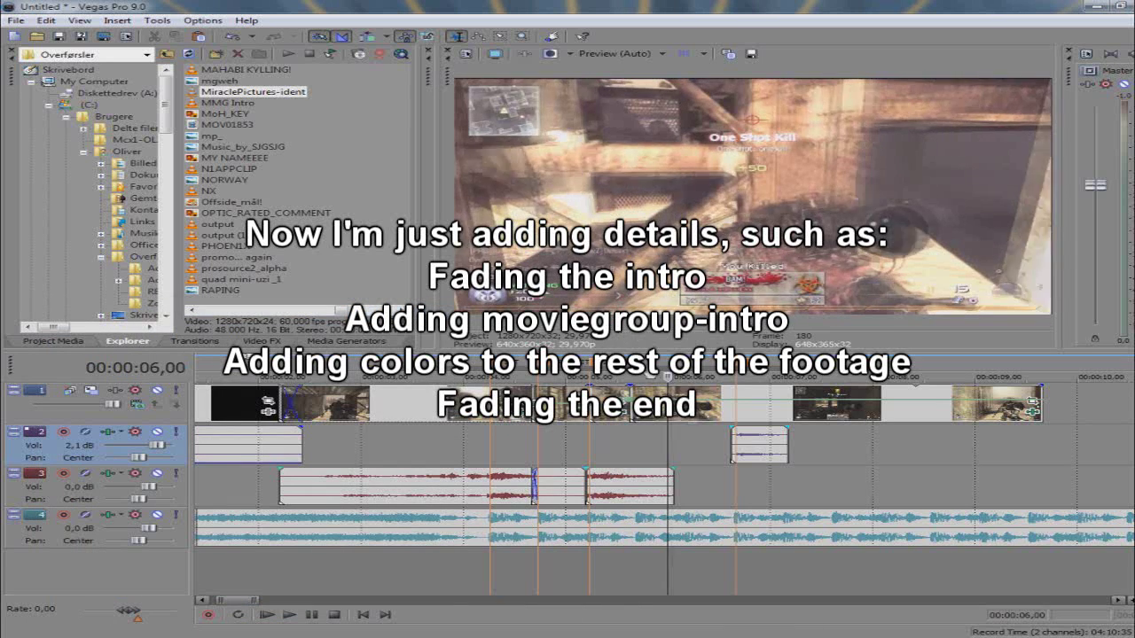
pyautogui.press('space')
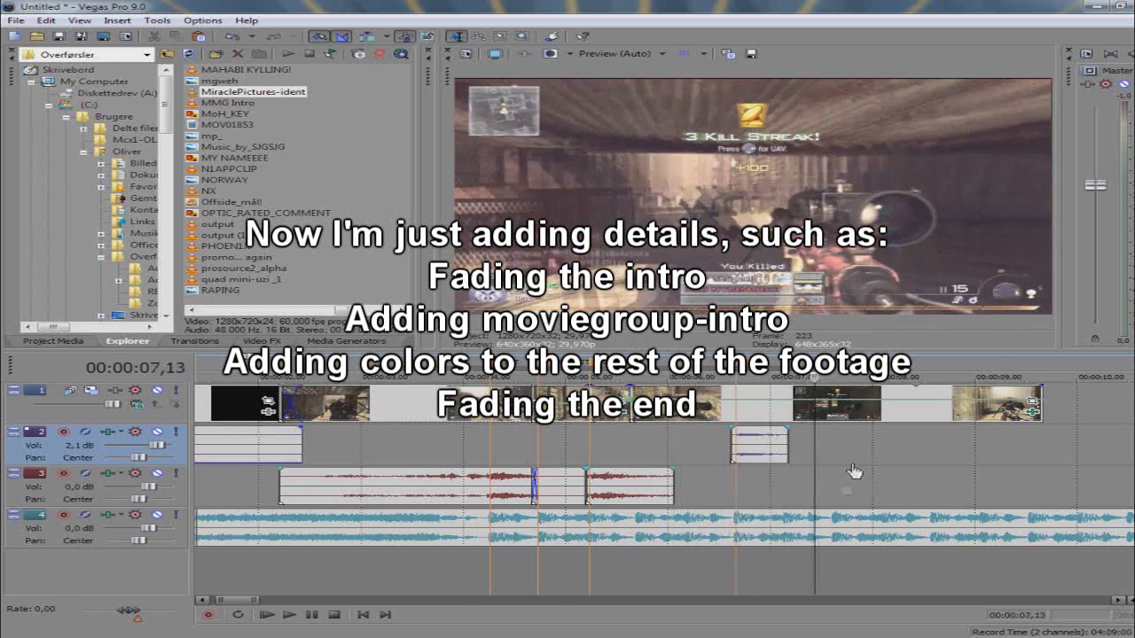
# Trim the last track-1 video clip to end near 8 seconds and give it a fade-out
pyautogui.click(253, 577)
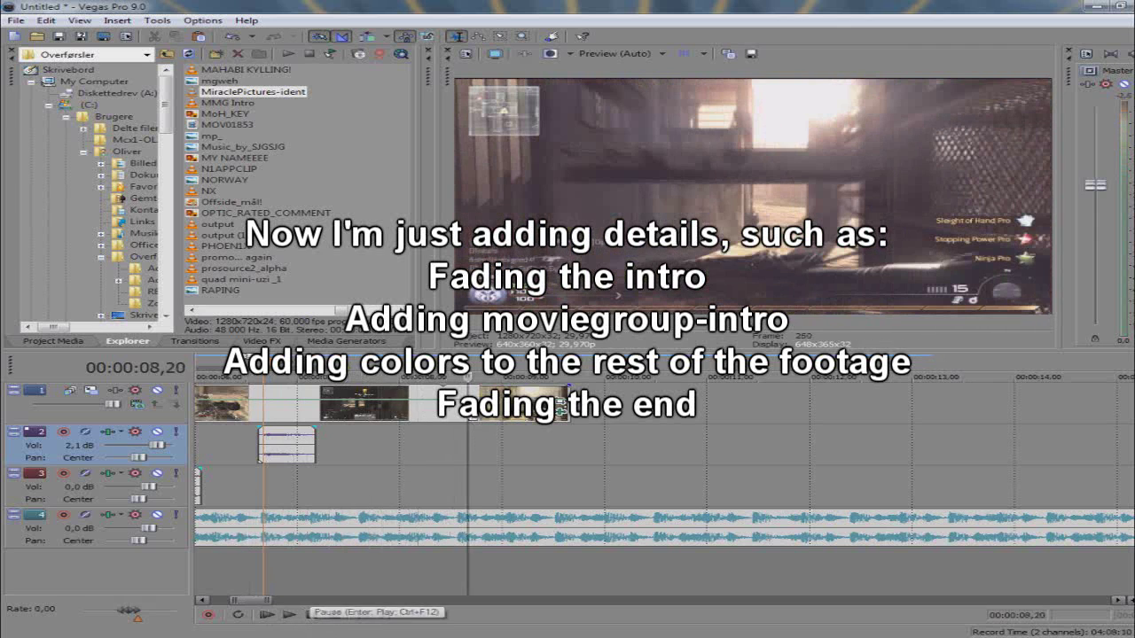
pyautogui.click(312, 614)
pyautogui.click(478, 404)
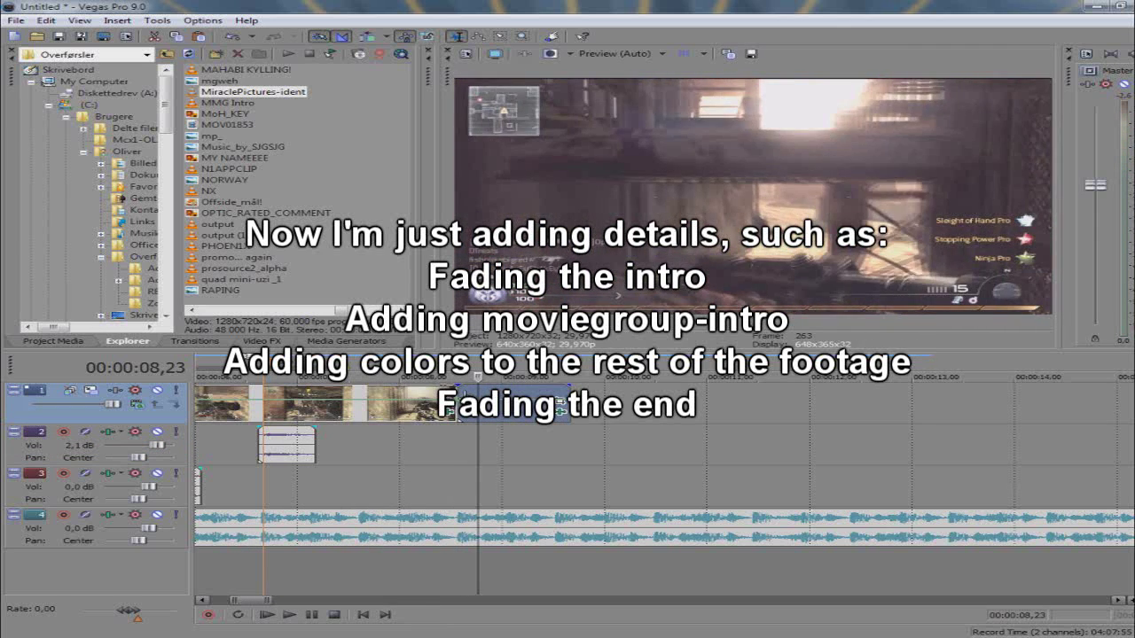
pyautogui.moveTo(560, 406)
pyautogui.mouseDown()
pyautogui.moveTo(457, 406)
pyautogui.moveTo(353, 388)
pyautogui.mouseUp()
# Split the music on track 4 at that point, delete the remainder, and fade it out
pyautogui.click(455, 523)
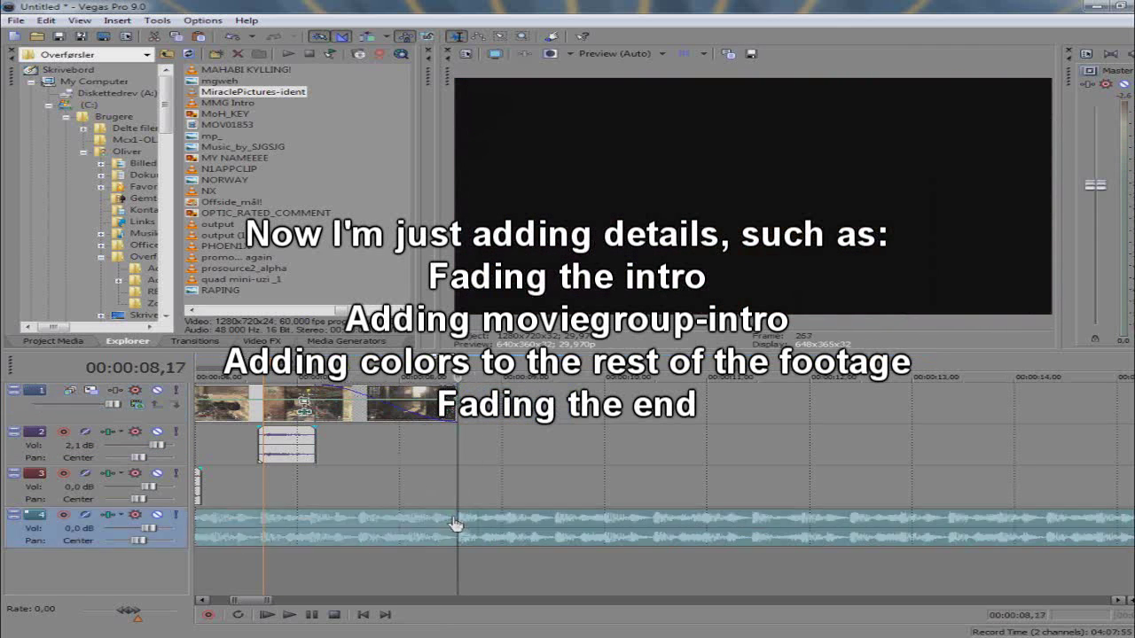
pyautogui.press('s')
pyautogui.press('Delete')
pyautogui.moveTo(456, 512); pyautogui.dragTo(342, 512)
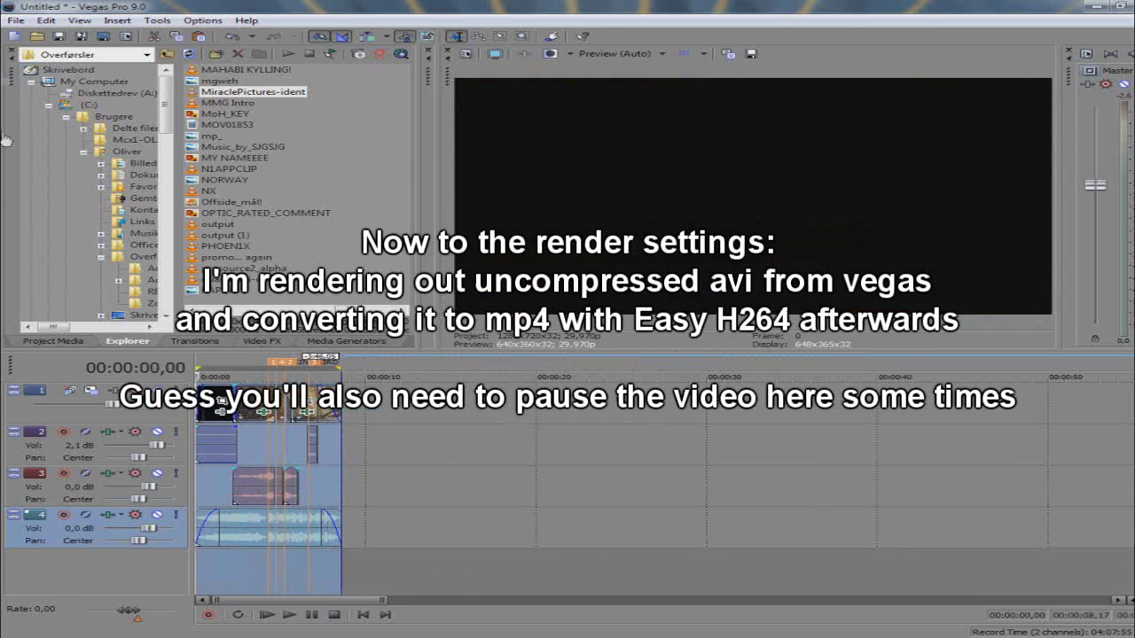
# Open Render As and review the custom render settings' video, bit rate and project tabs
pyautogui.click(16, 20)
pyautogui.click(54, 115)
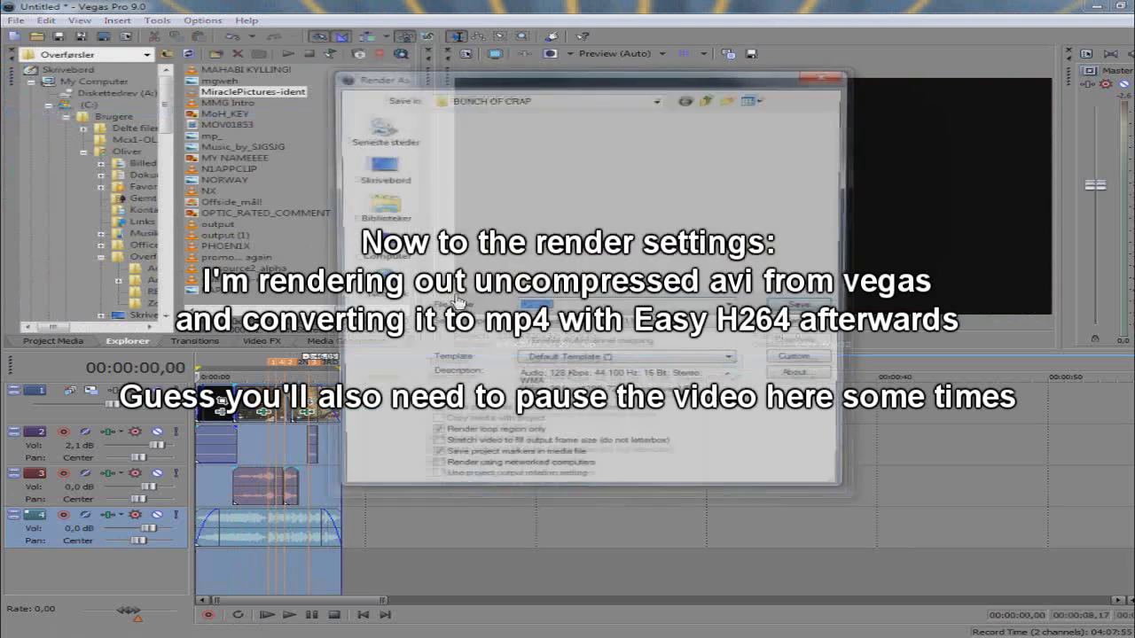
pyautogui.click(805, 362)
pyautogui.click(490, 434)
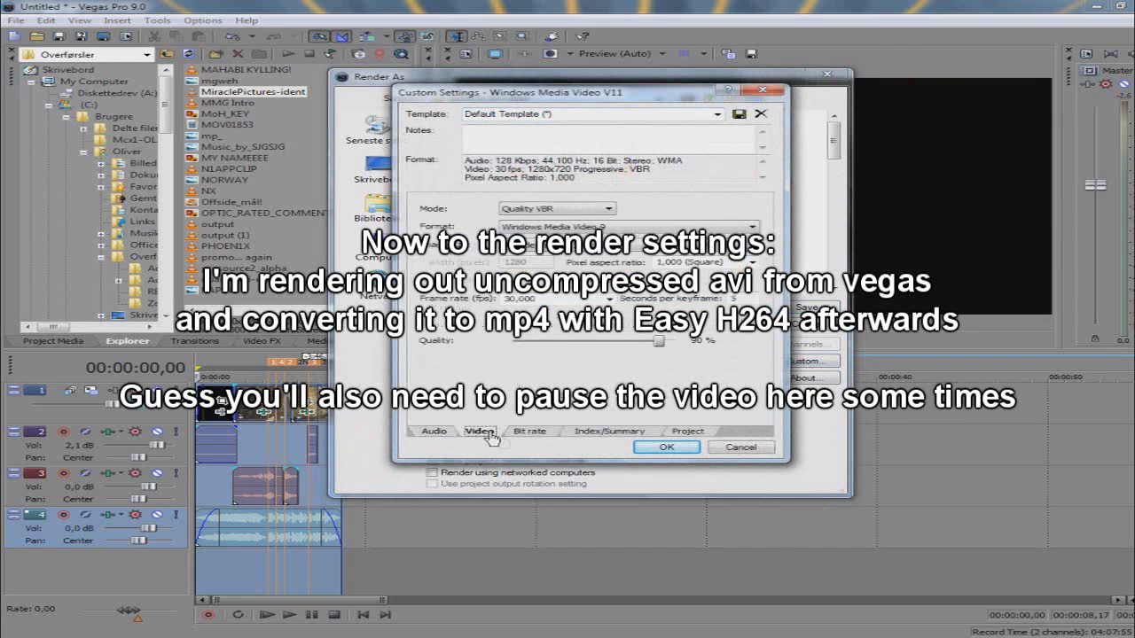
pyautogui.click(527, 431)
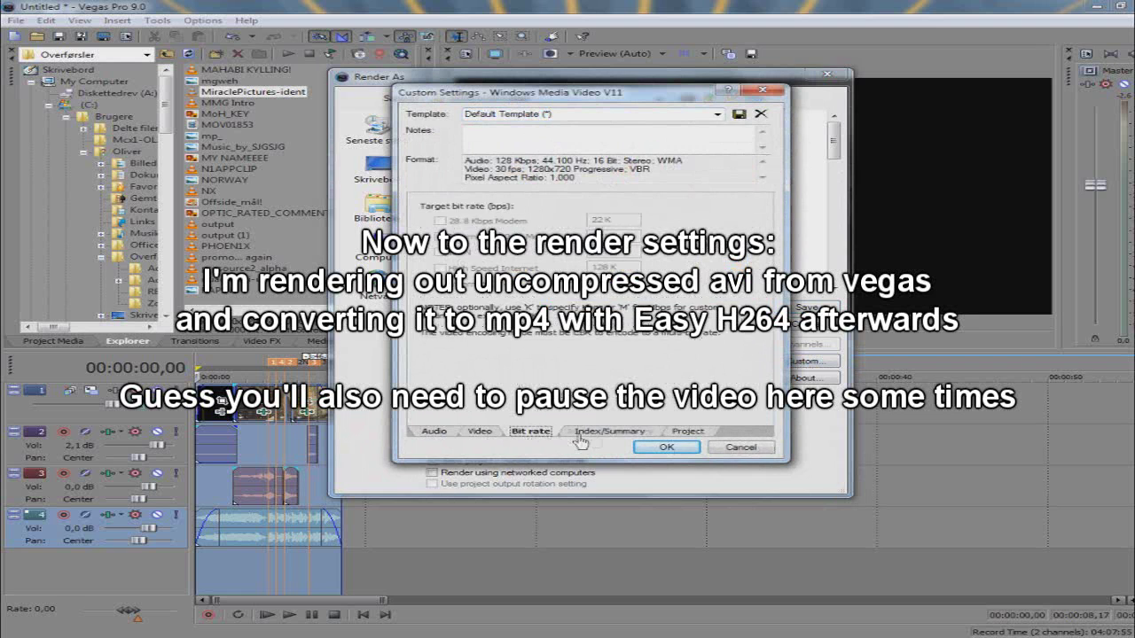
pyautogui.click(610, 432)
pyautogui.click(683, 431)
pyautogui.click(660, 450)
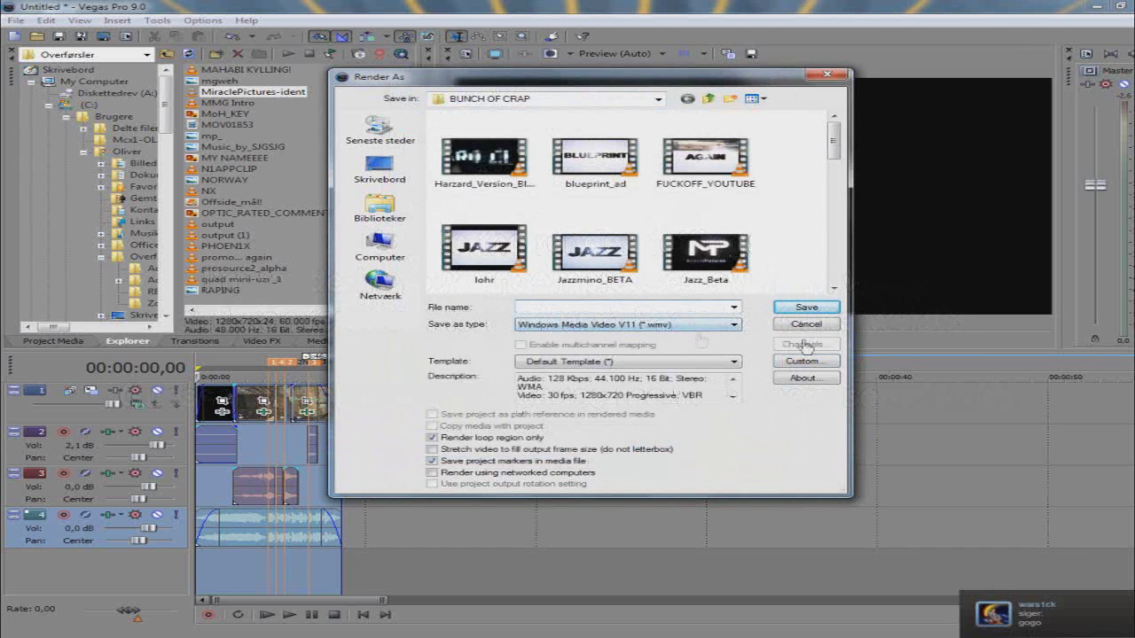
# Set the output type to Video for Windows (*.avi) and bring up its custom settings
pyautogui.click(734, 324)
pyautogui.click(620, 493)
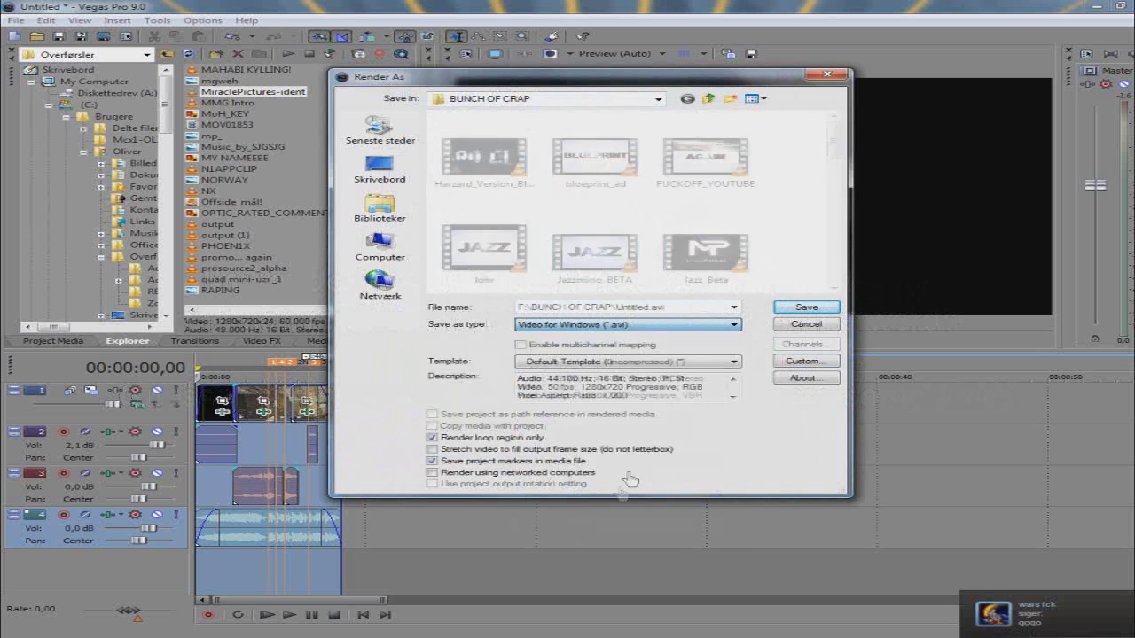
pyautogui.click(780, 365)
pyautogui.write("yeah. he's good. now stfu. doing tutorial")
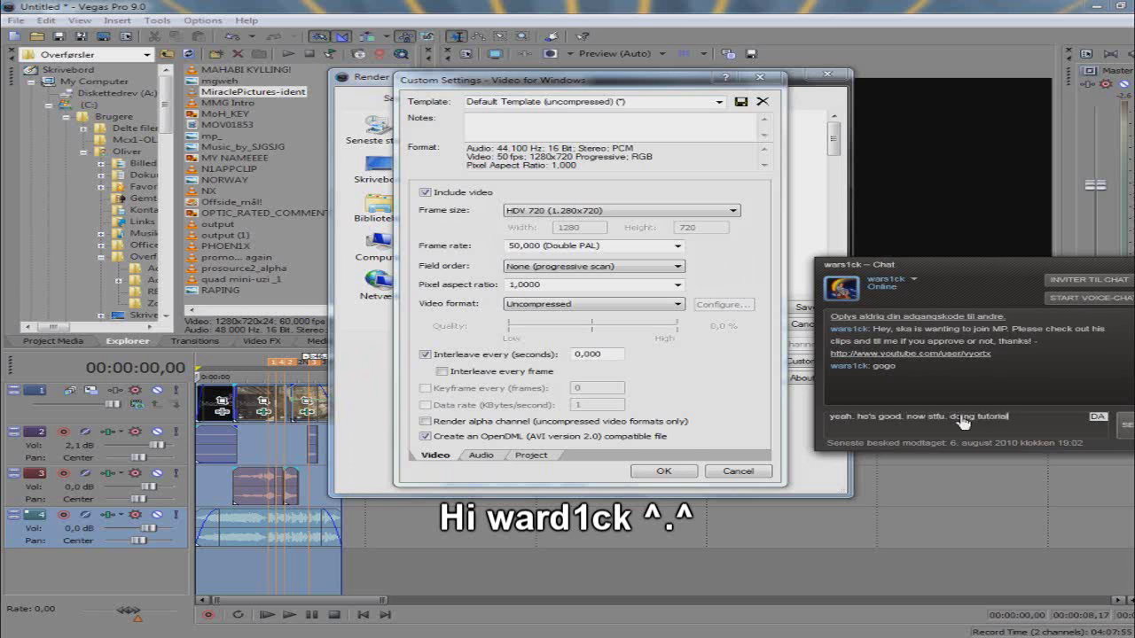
# Close the chat window and set the AVI render frame rate to 29,970 (NTSC)
pyautogui.press('Return')
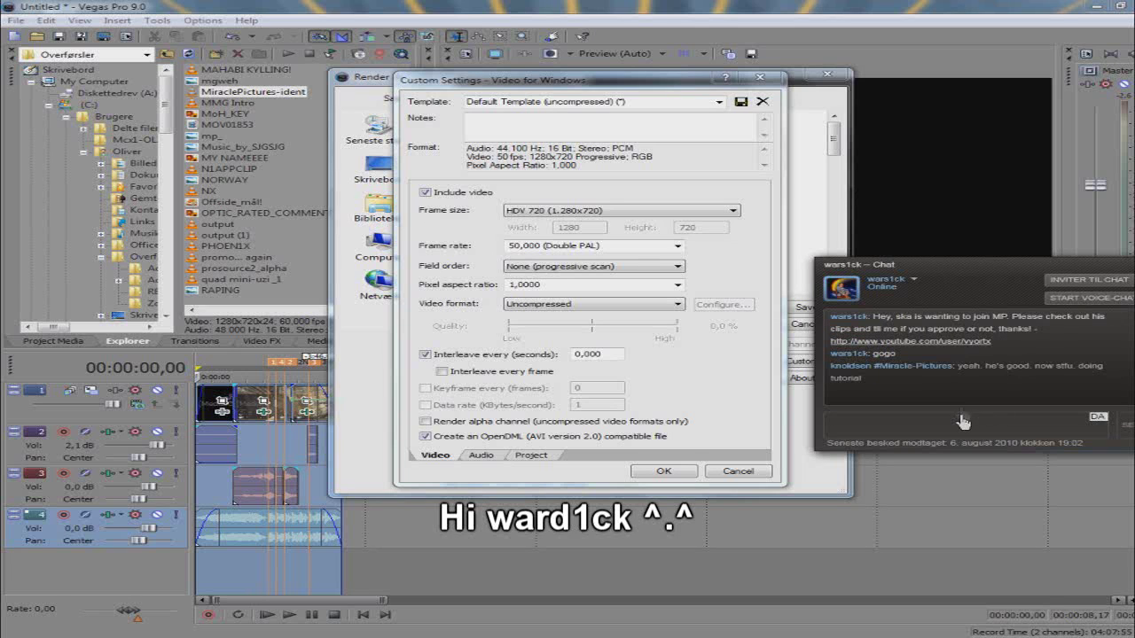
pyautogui.press('Escape')
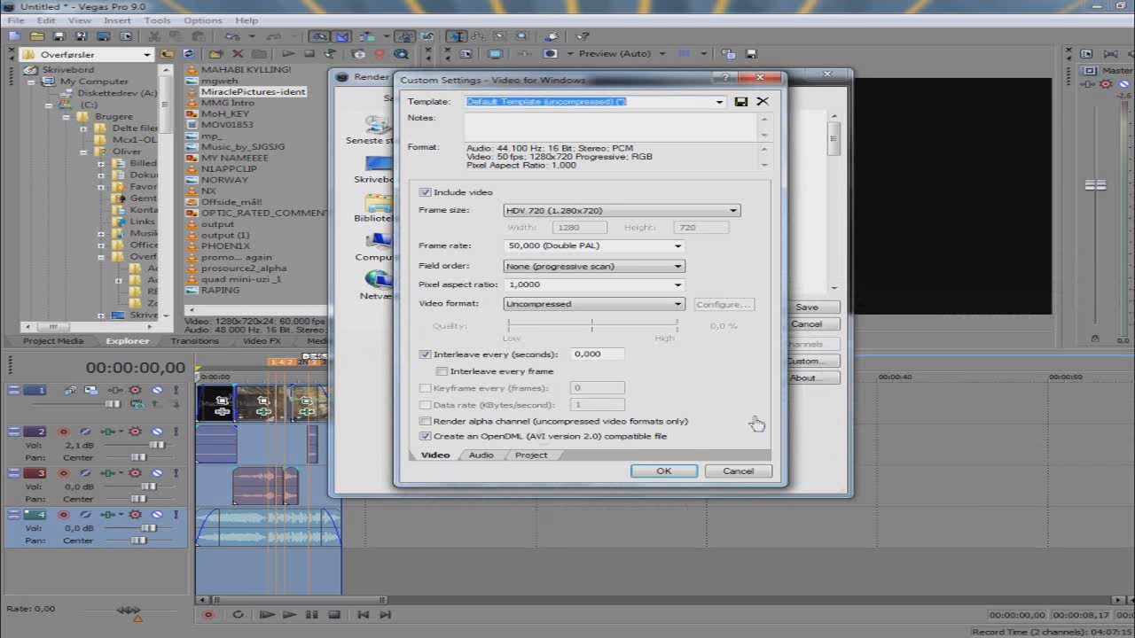
pyautogui.click(481, 456)
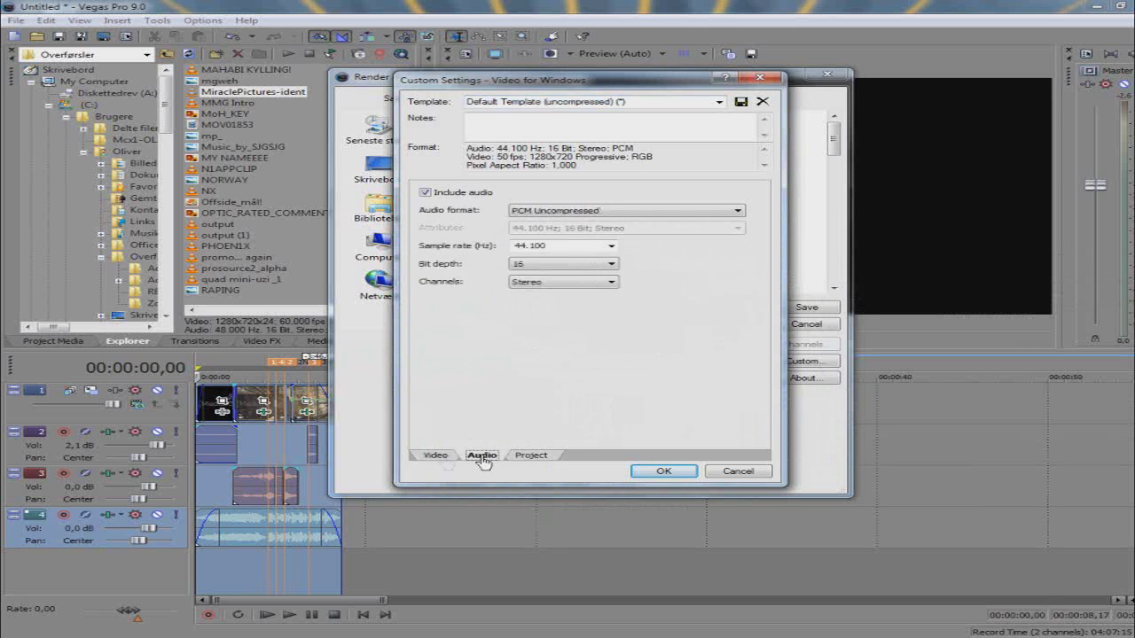
pyautogui.click(436, 454)
pyautogui.click(677, 245)
pyautogui.click(551, 318)
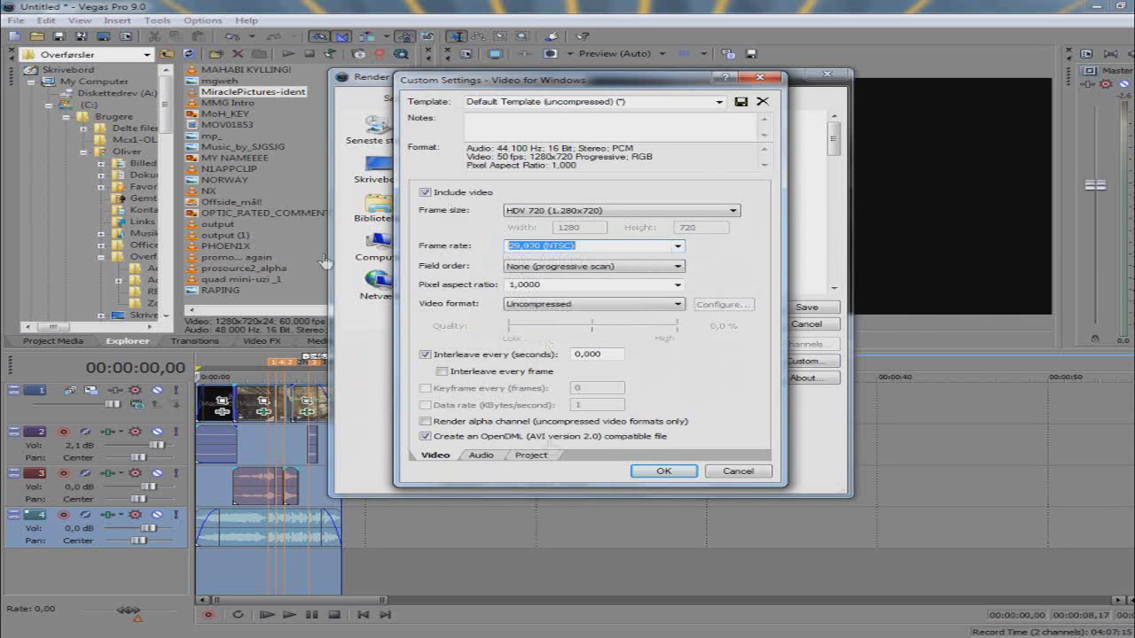
# Review the audio and render-quality settings, accept the custom AVI settings, and start rendering
pyautogui.click(484, 455)
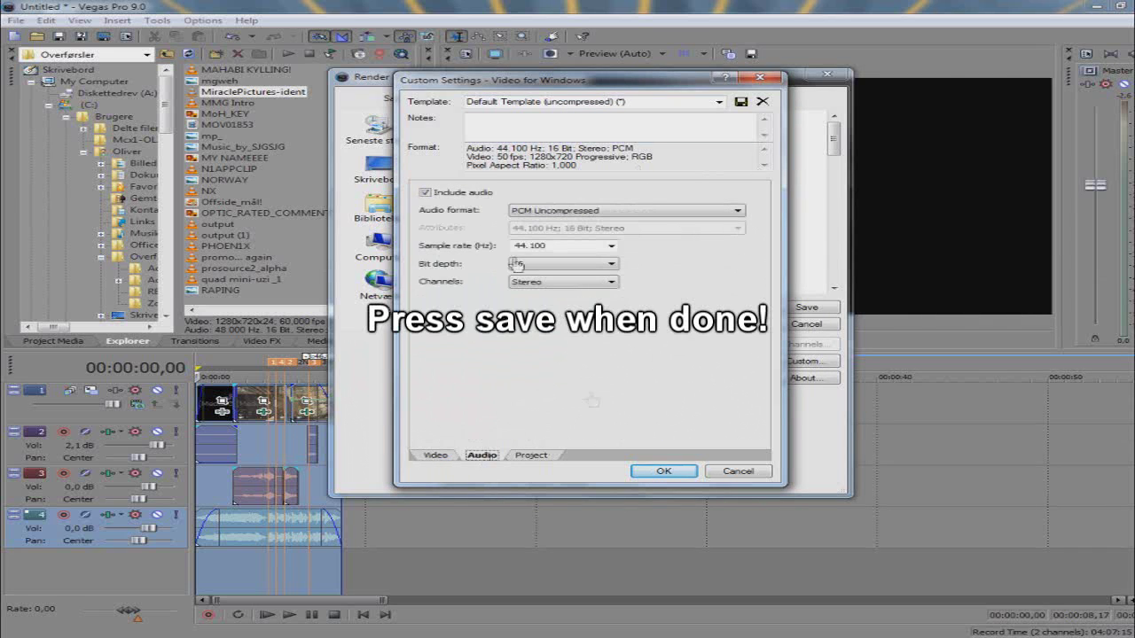
pyautogui.click(528, 455)
pyautogui.click(664, 473)
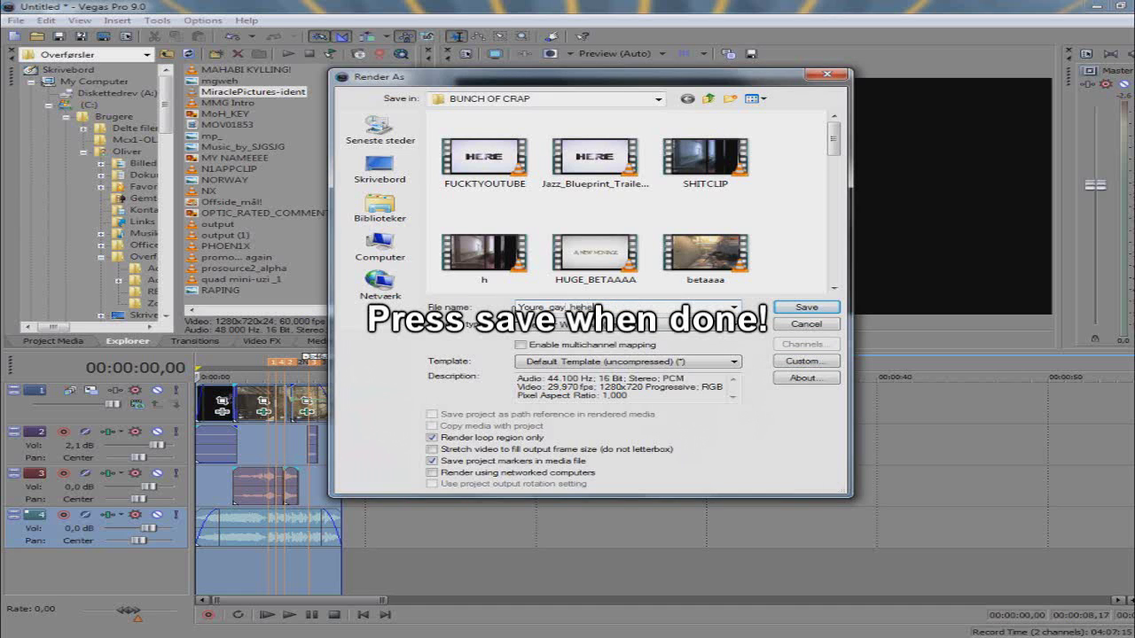
pyautogui.press('Return')
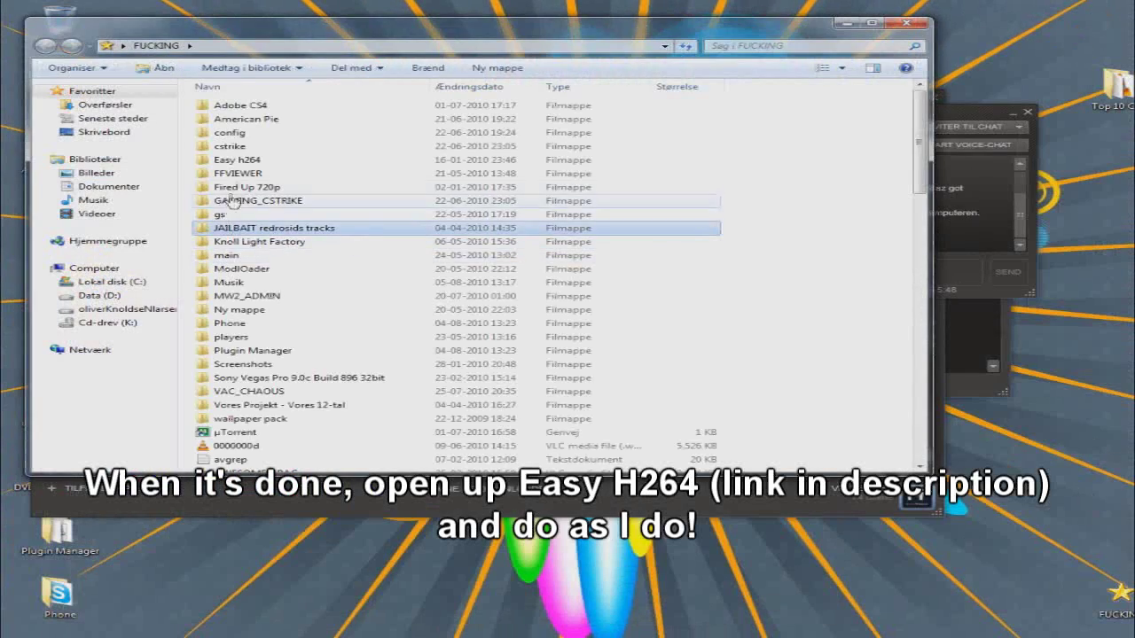
# Launch Easy h264, load the rendered AVI as source, and name the output file 'evenhe'
pyautogui.doubleClick(253, 105)
pyautogui.click(241, 119)
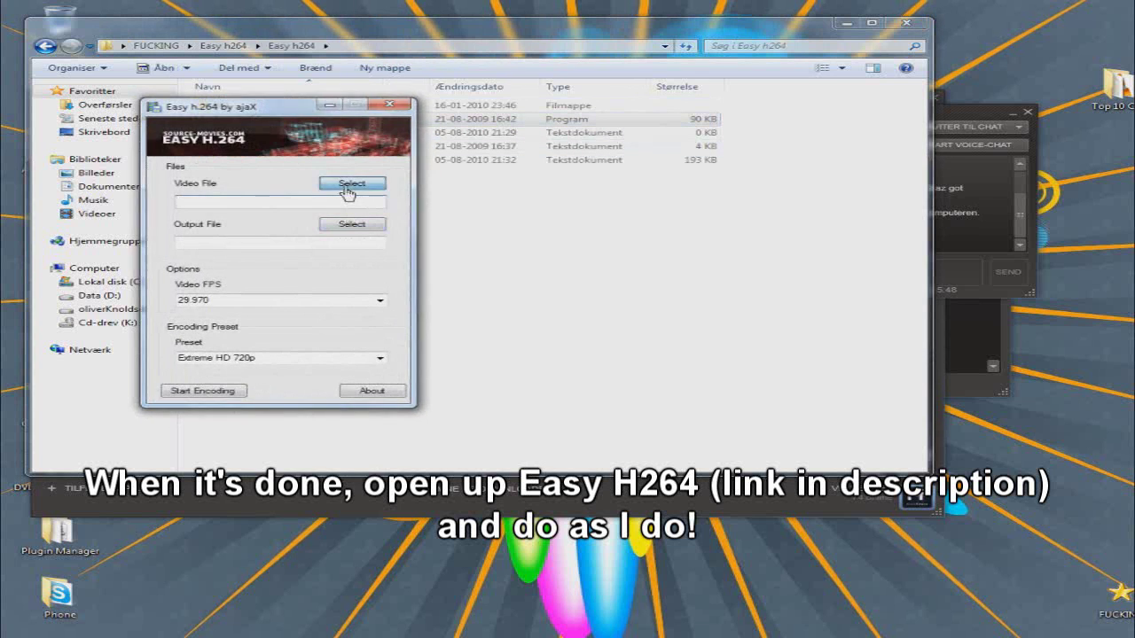
pyautogui.click(347, 181)
pyautogui.click(371, 229)
pyautogui.doubleClick(371, 228)
pyautogui.click(354, 222)
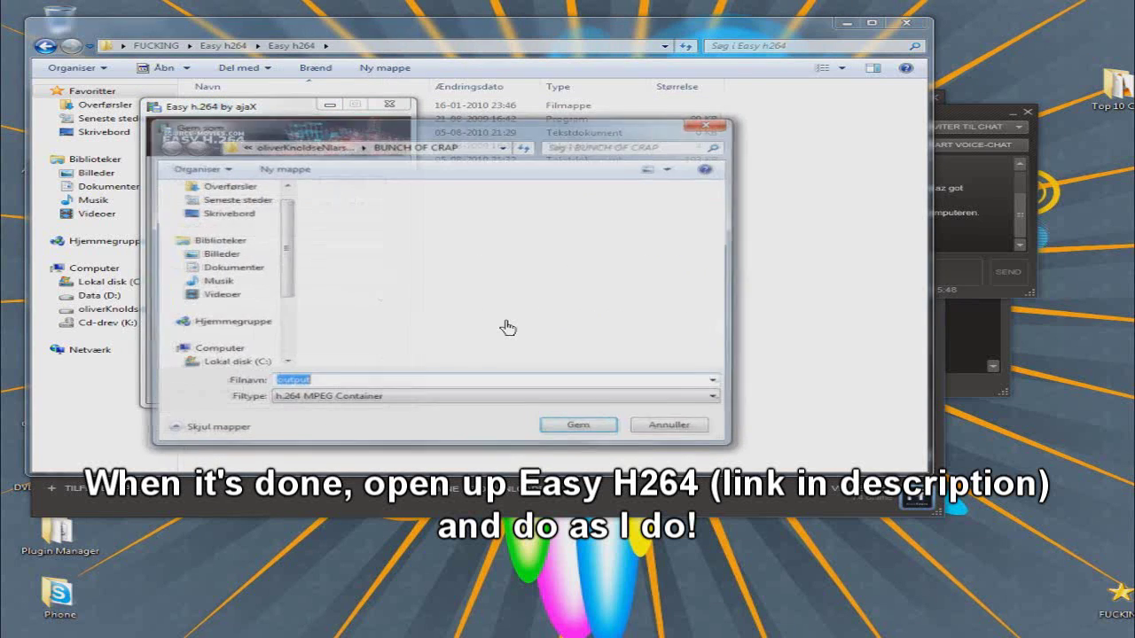
pyautogui.write('even_more_g')
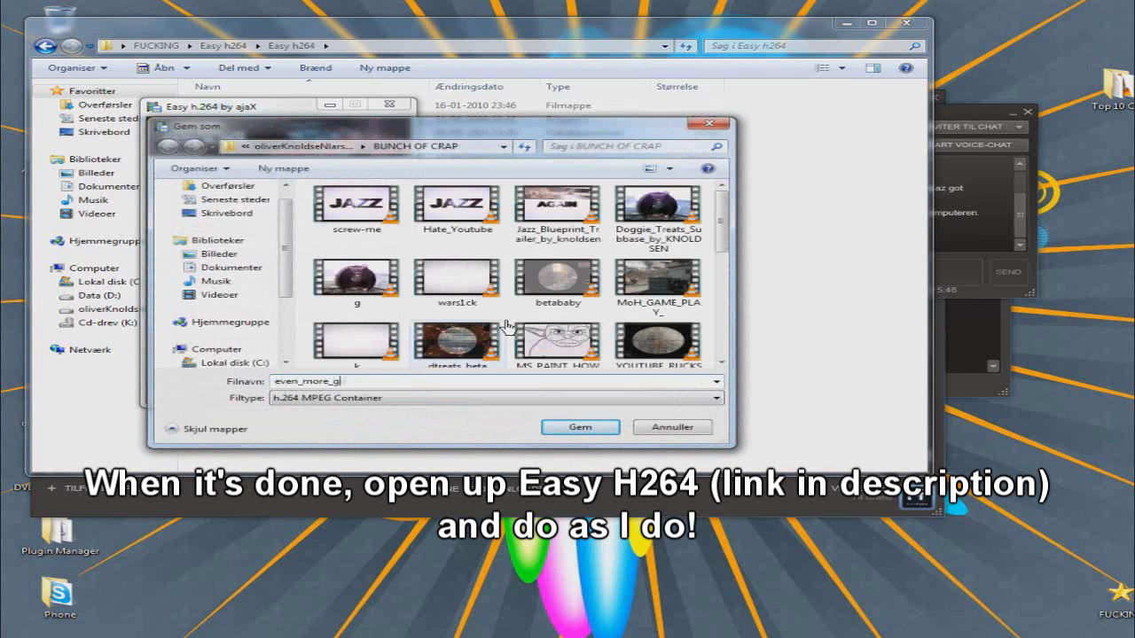
pyautogui.write('he')
pyautogui.press('Return')
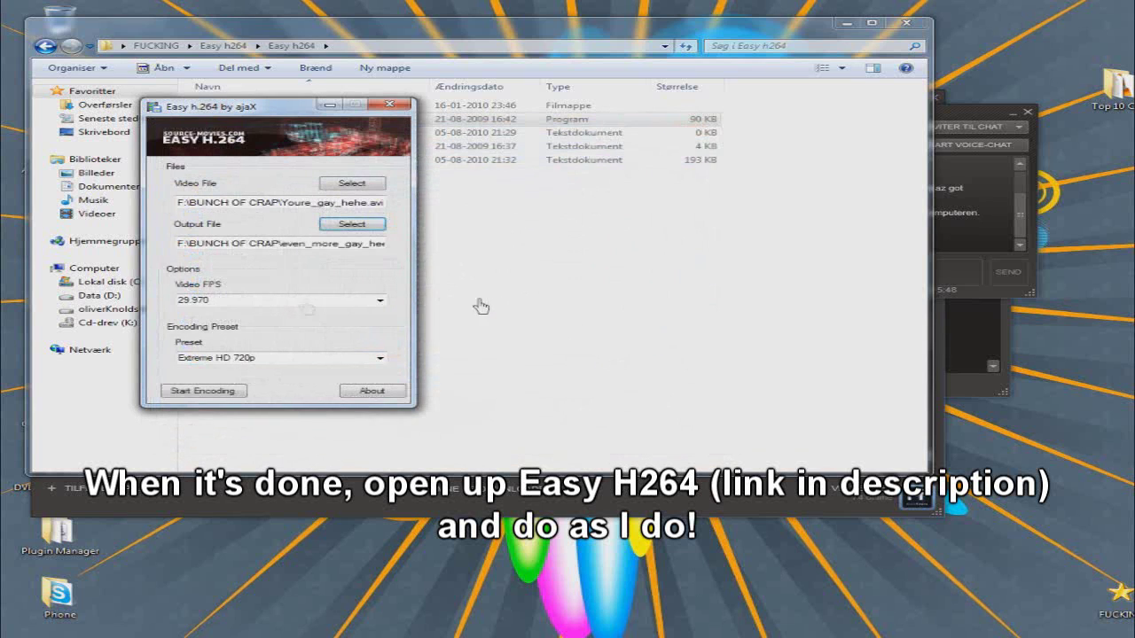
# Choose the Brassemmense HD 720p (Big) preset and start encoding to MP4
pyautogui.click(380, 359)
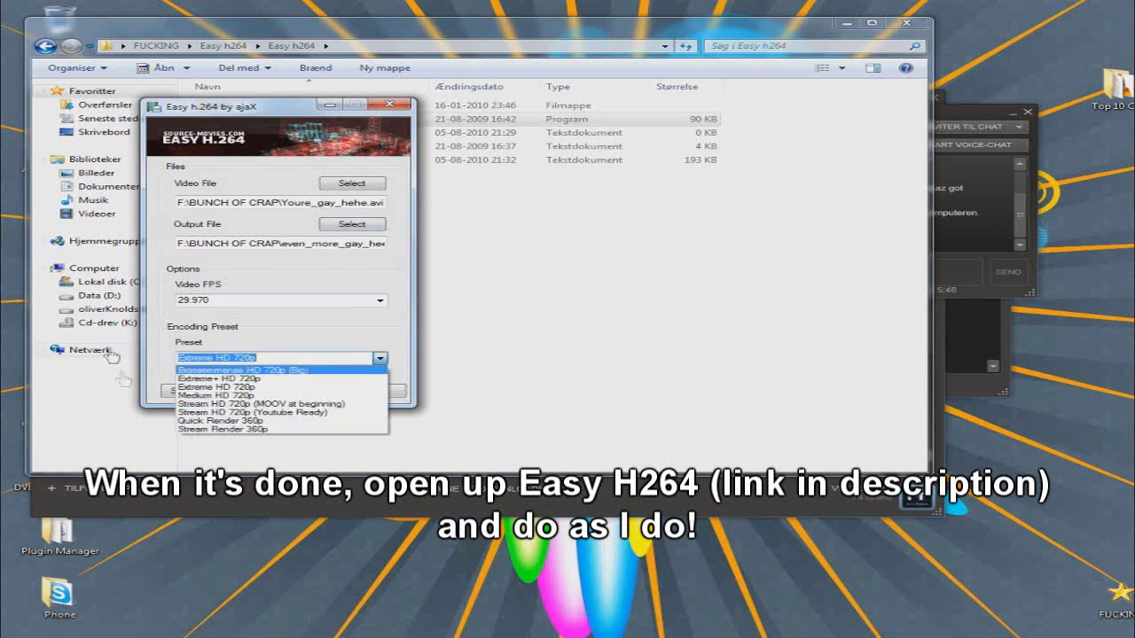
pyautogui.click(228, 371)
pyautogui.click(203, 390)
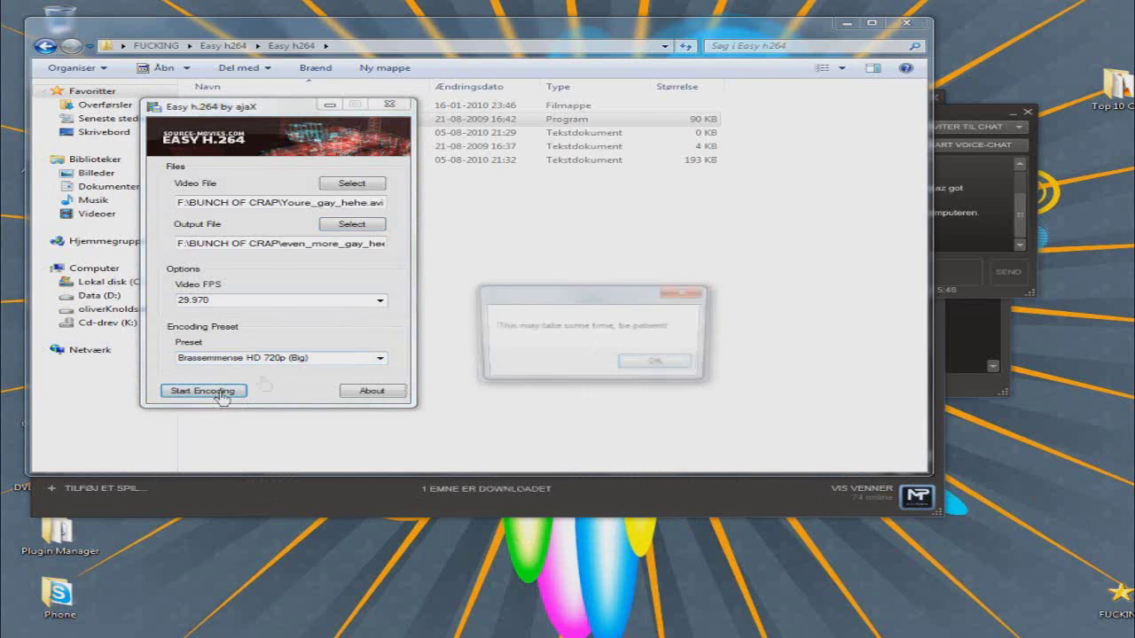
pyautogui.click(653, 371)
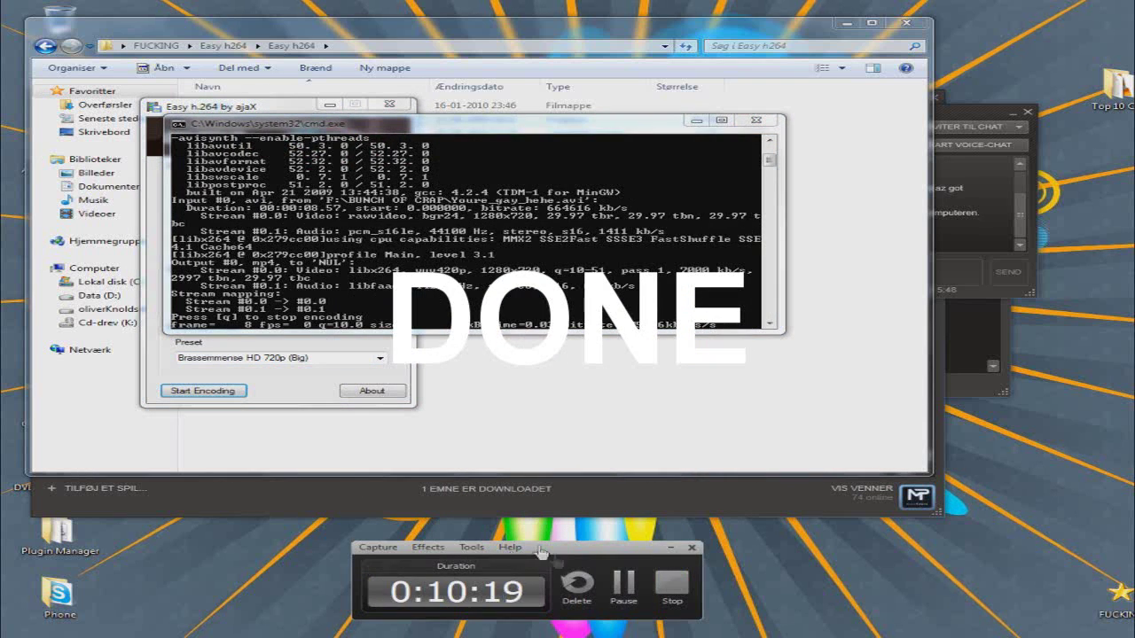